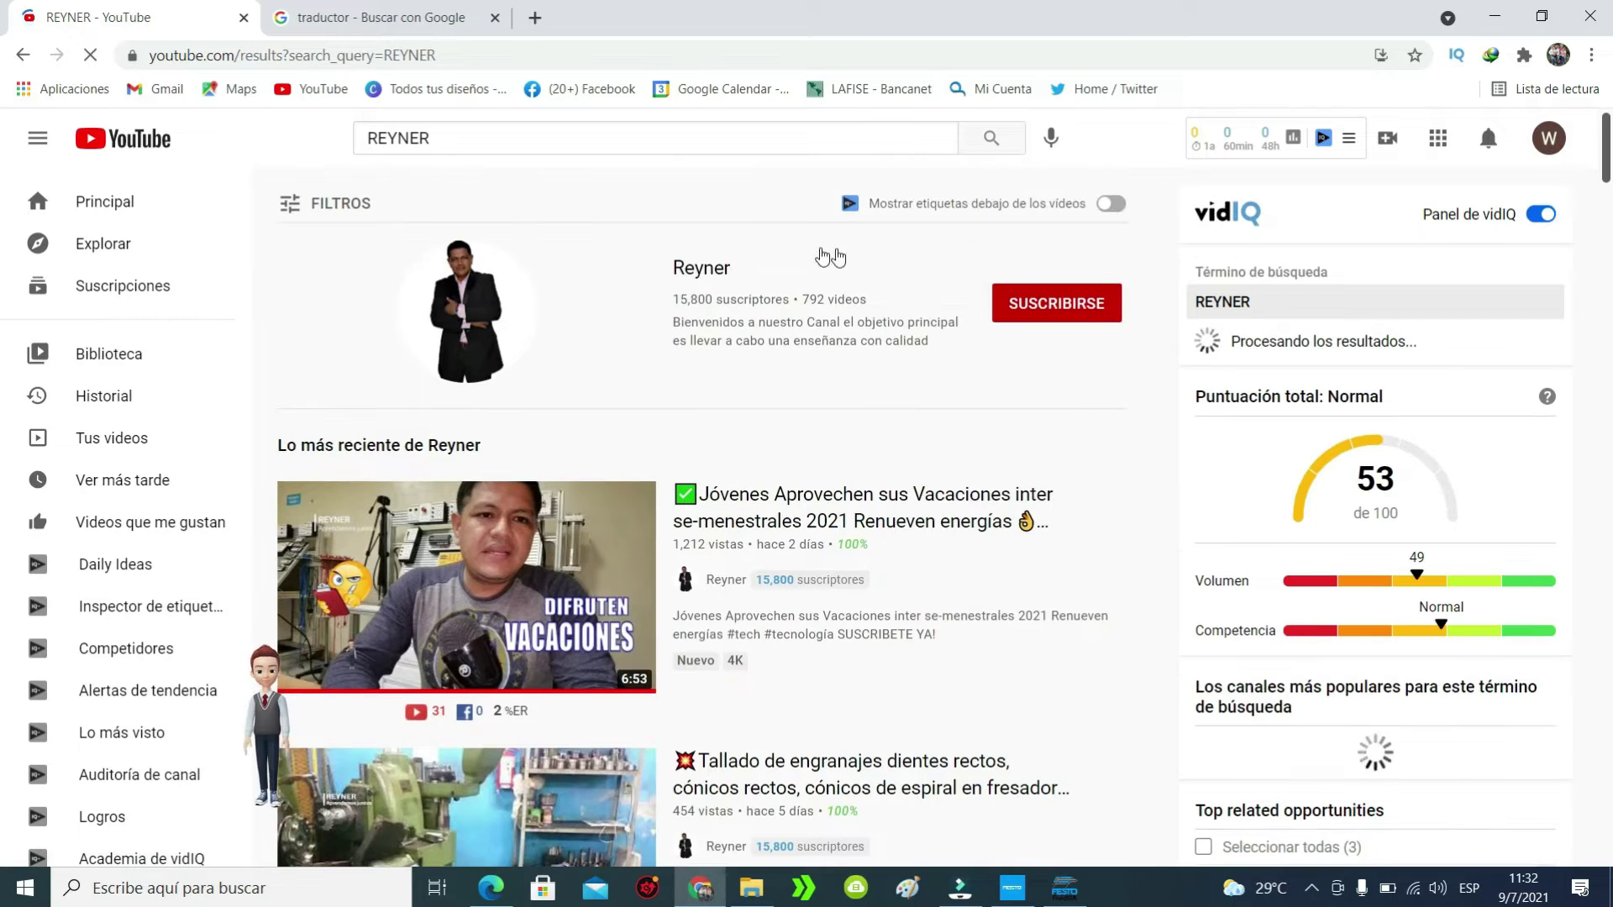
# Step: Open the Reyner channel from the search results and look through the video sections on its home page
pyautogui.click(844, 304)
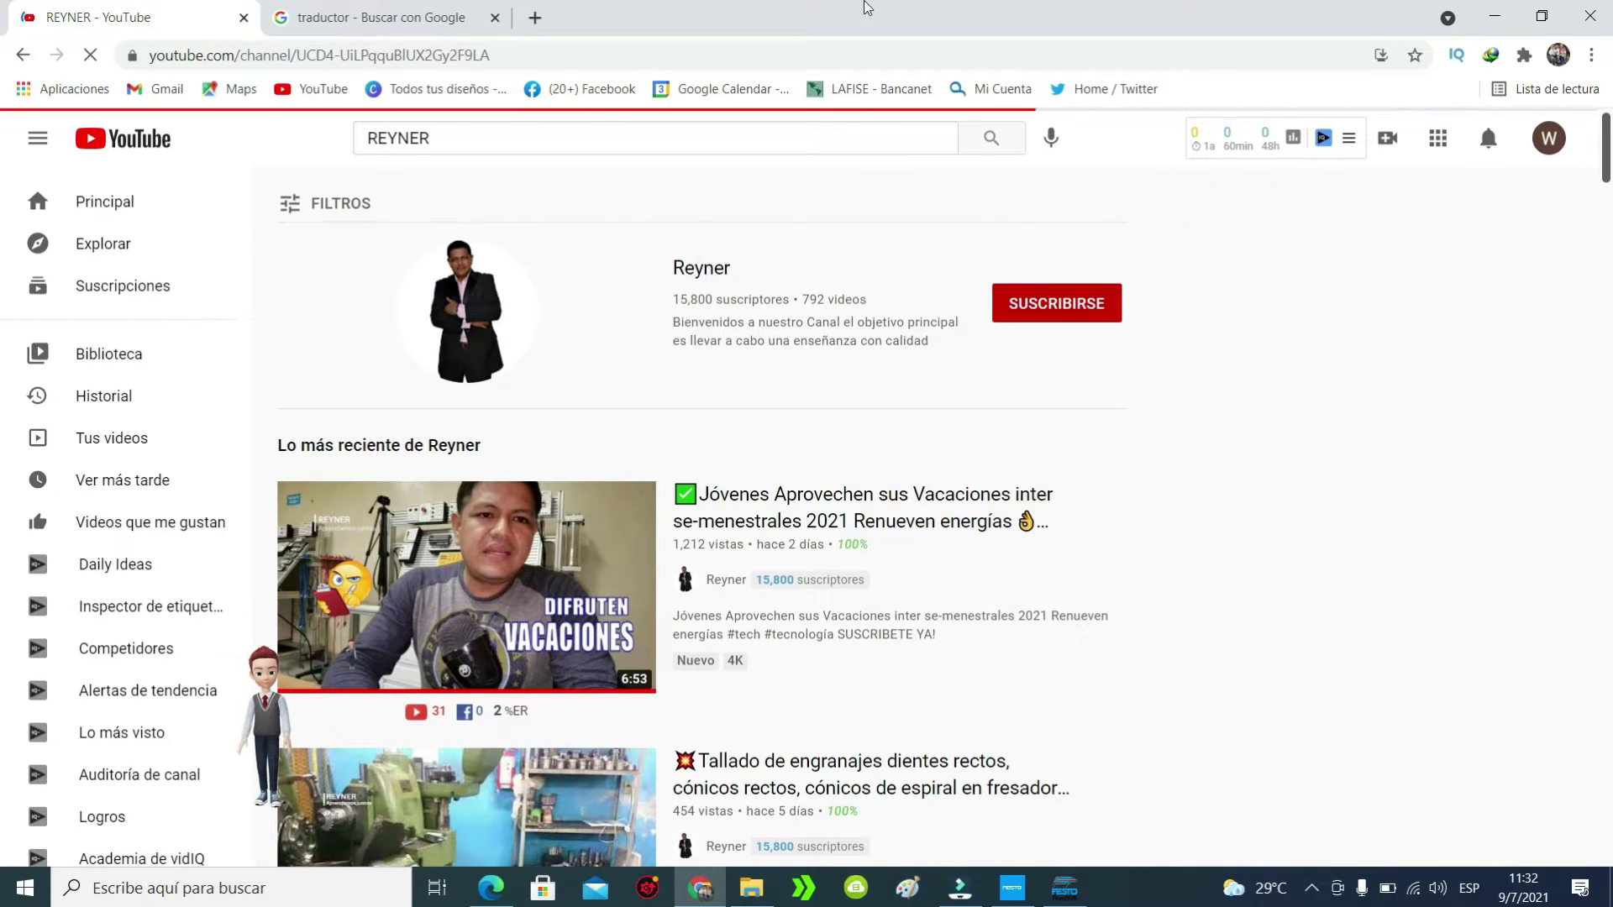
pyautogui.scroll(-15, 836, 622)
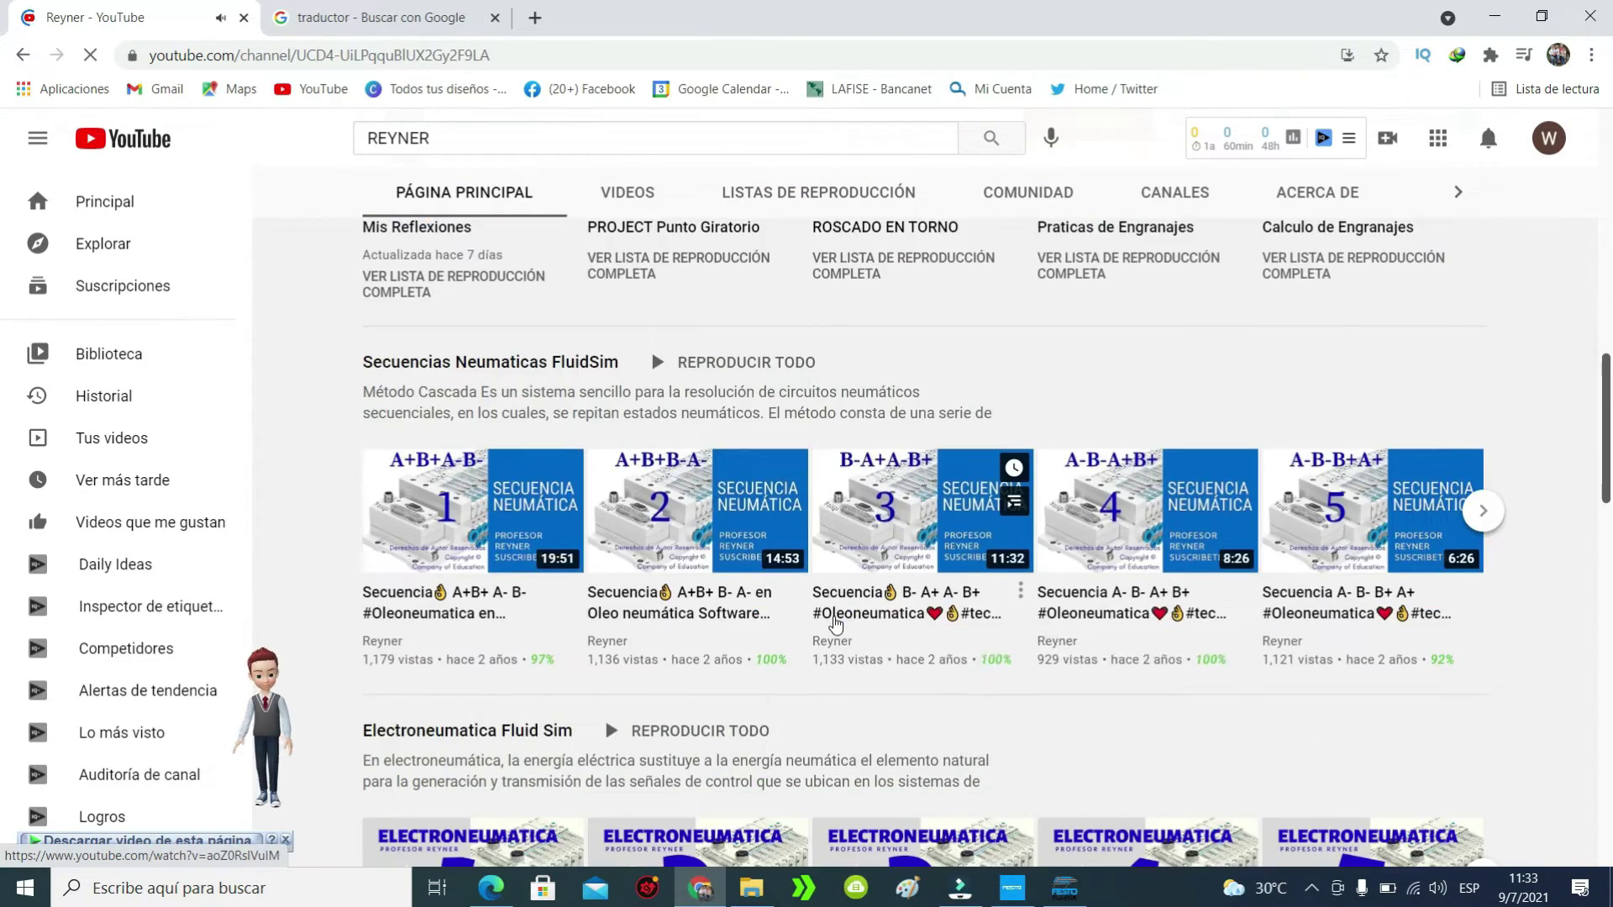
pyautogui.scroll(-13, 835, 625)
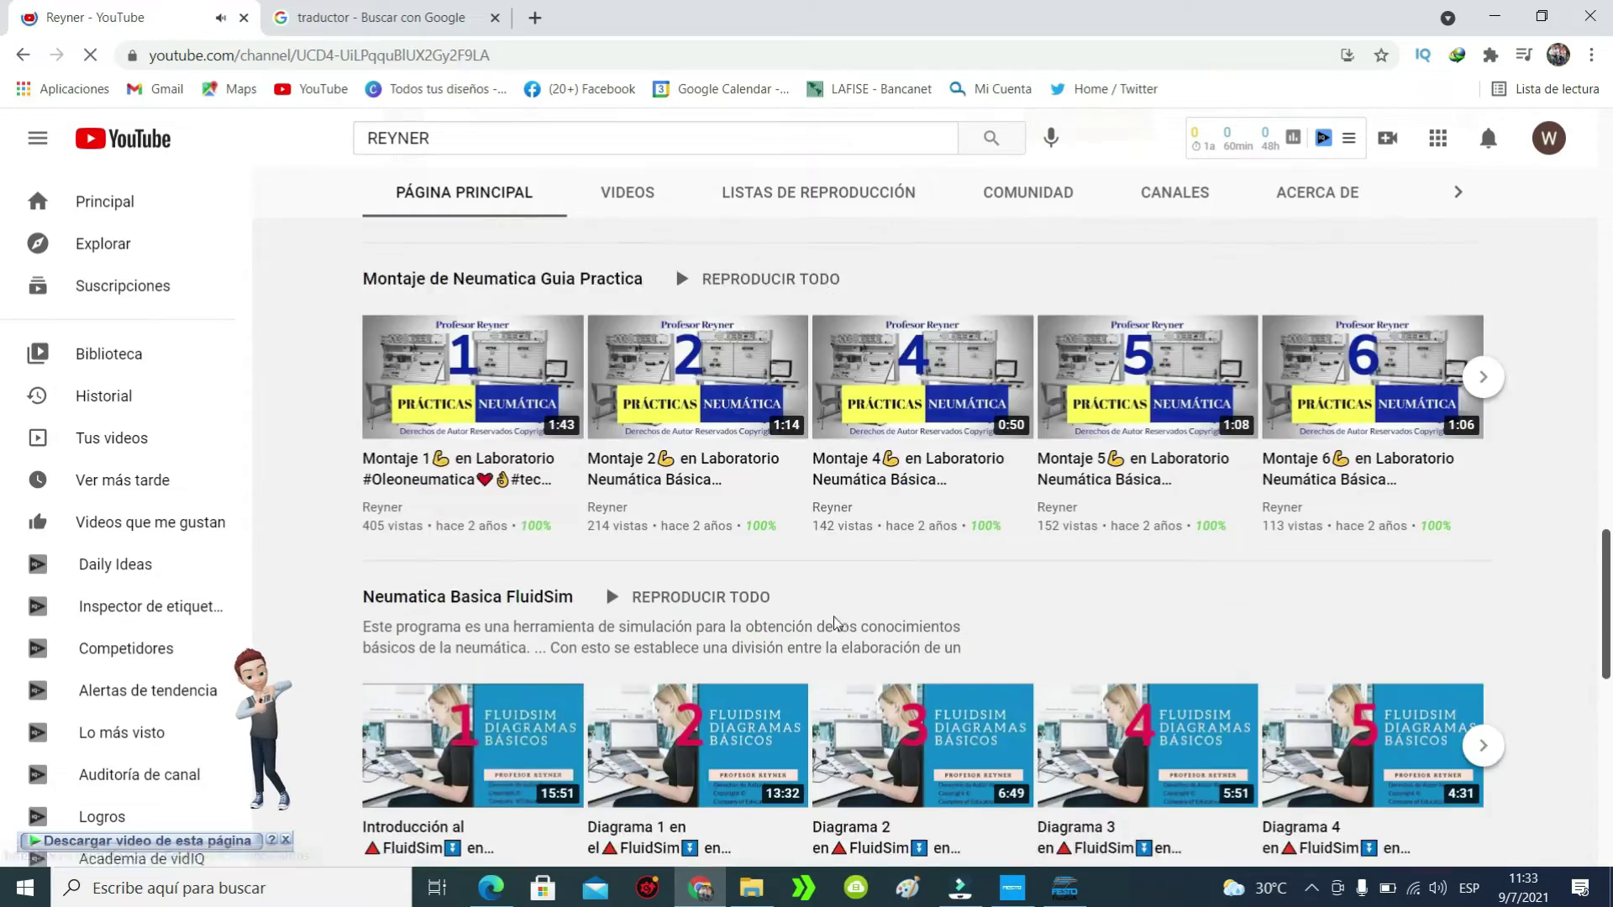
pyautogui.scroll(-3, 835, 624)
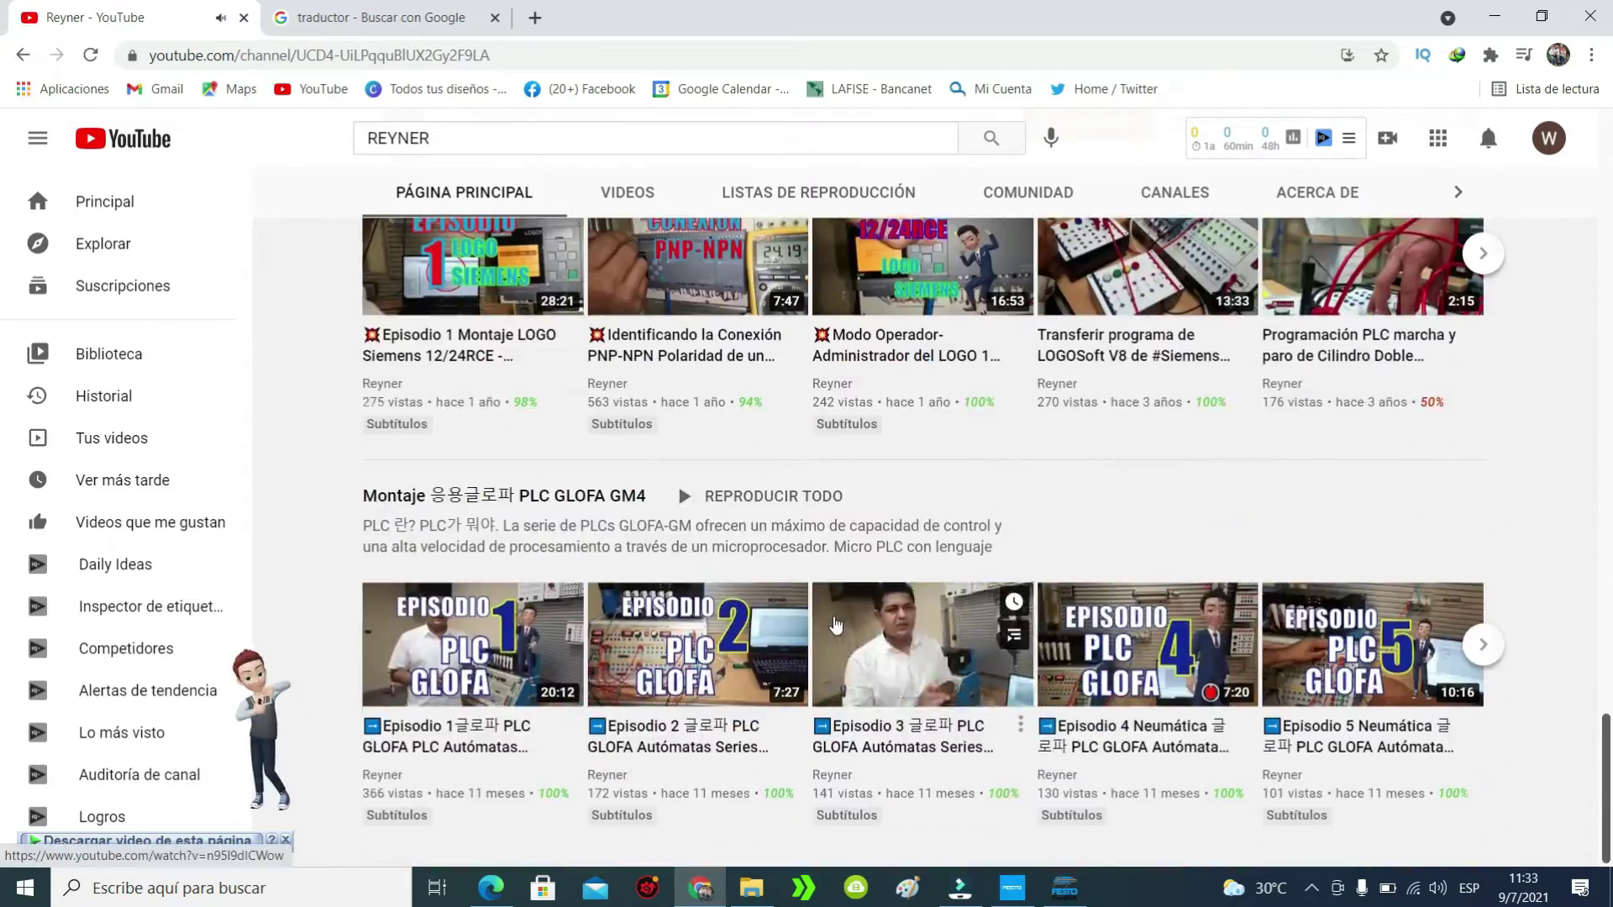
# Step: Open the channel's playlists and look through the full collection
pyautogui.scroll(20, 840, 626)
pyautogui.click(437, 420)
pyautogui.scroll(-5, 889, 639)
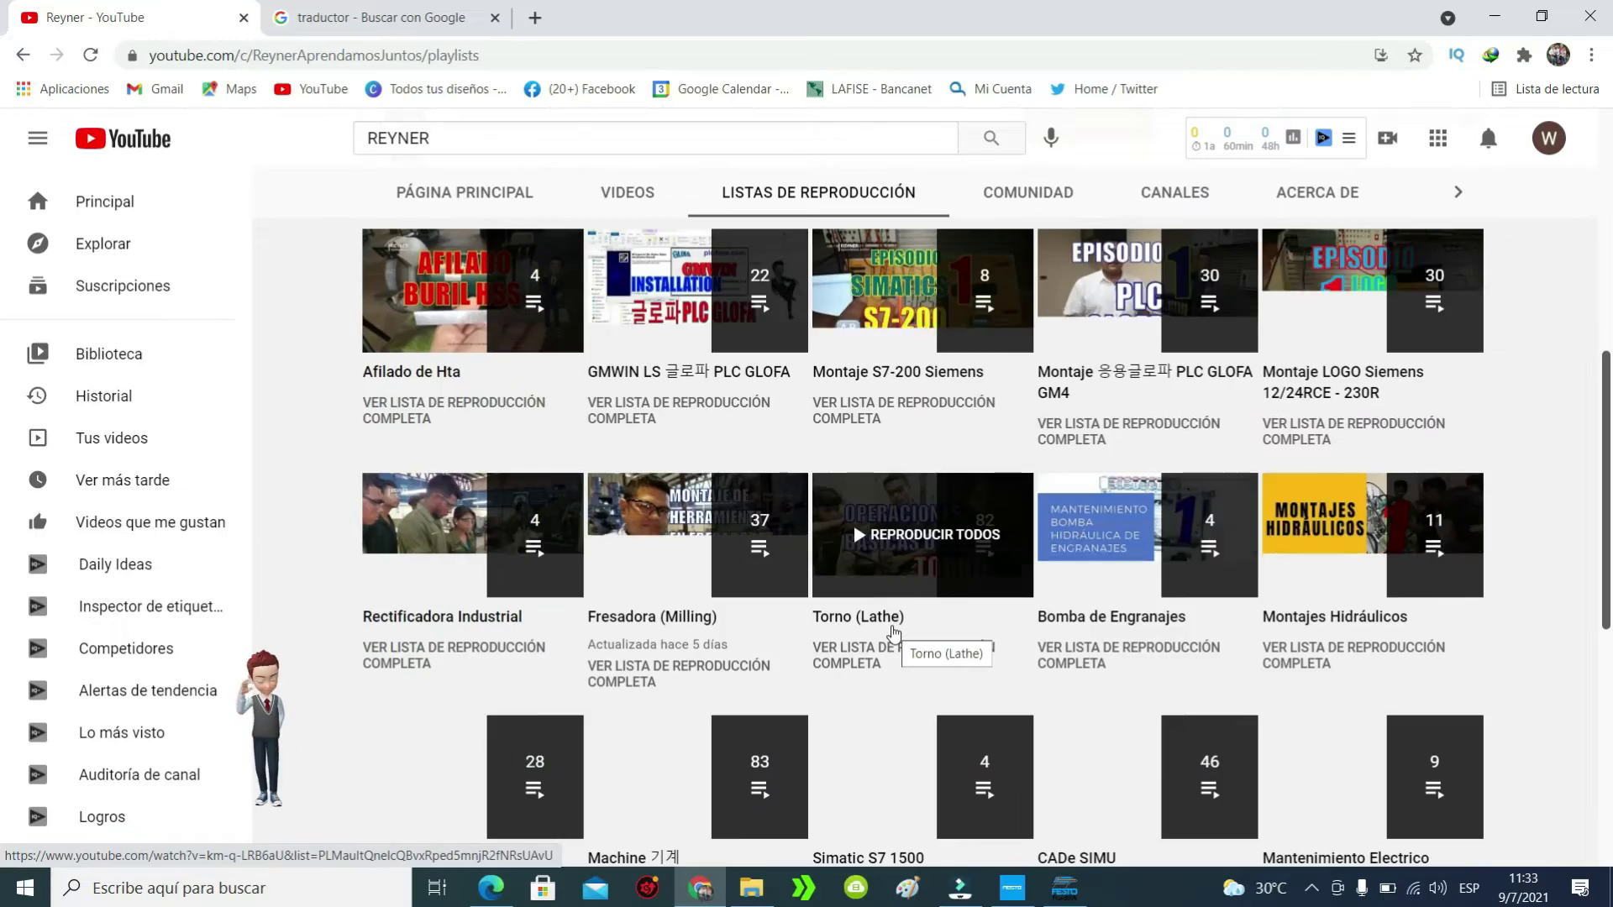
pyautogui.scroll(8, 888, 639)
pyautogui.scroll(-10, 746, 620)
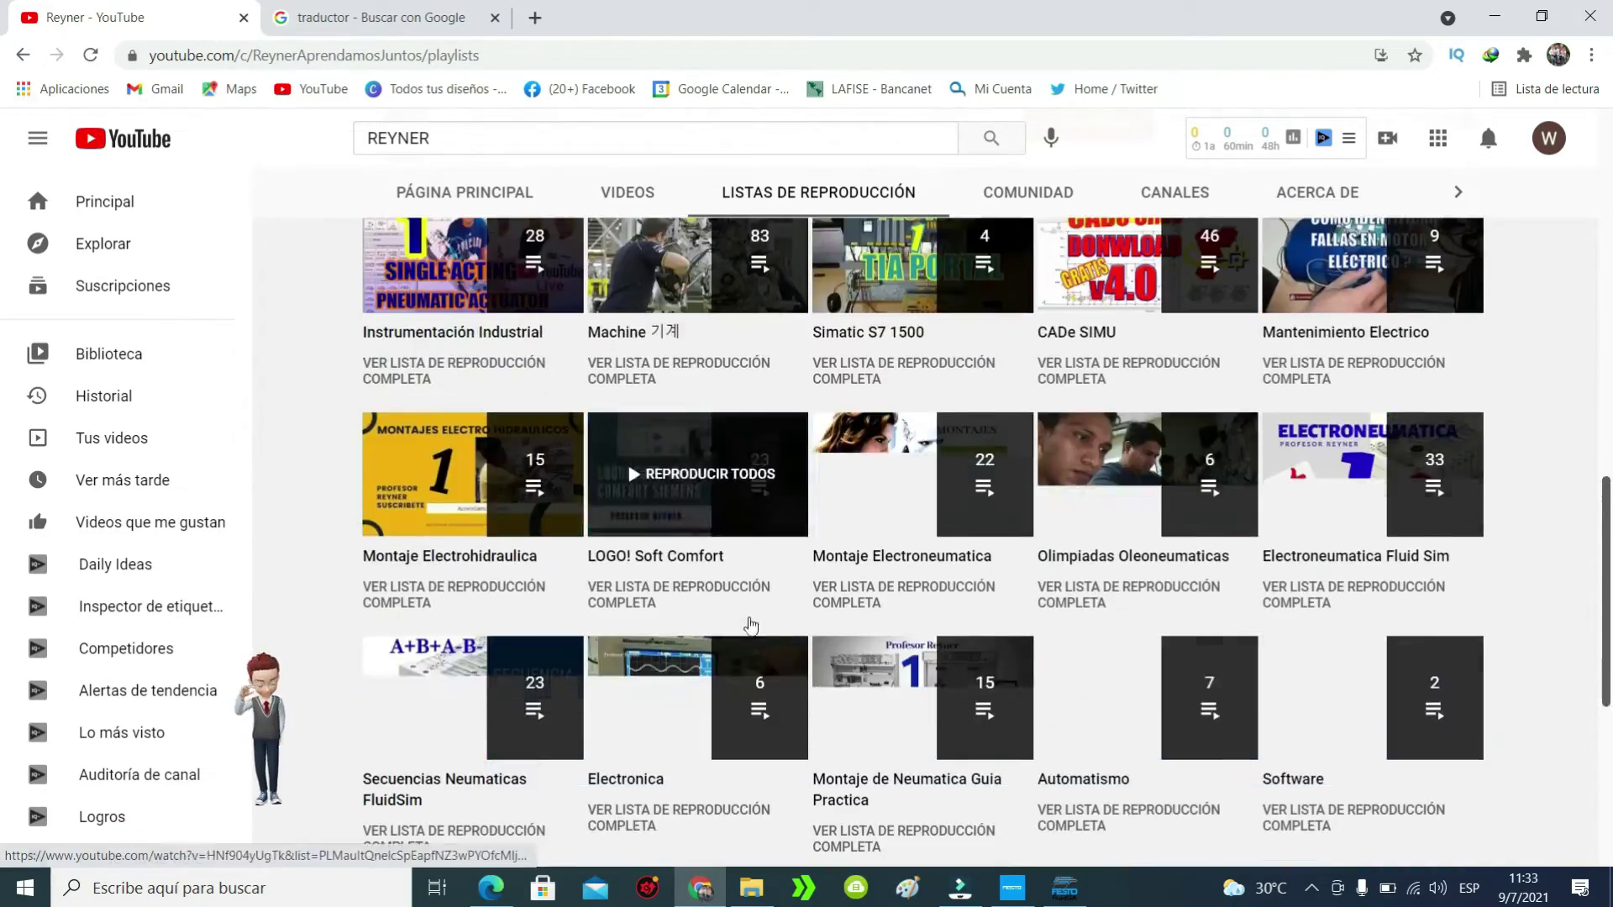
pyautogui.scroll(12, 751, 626)
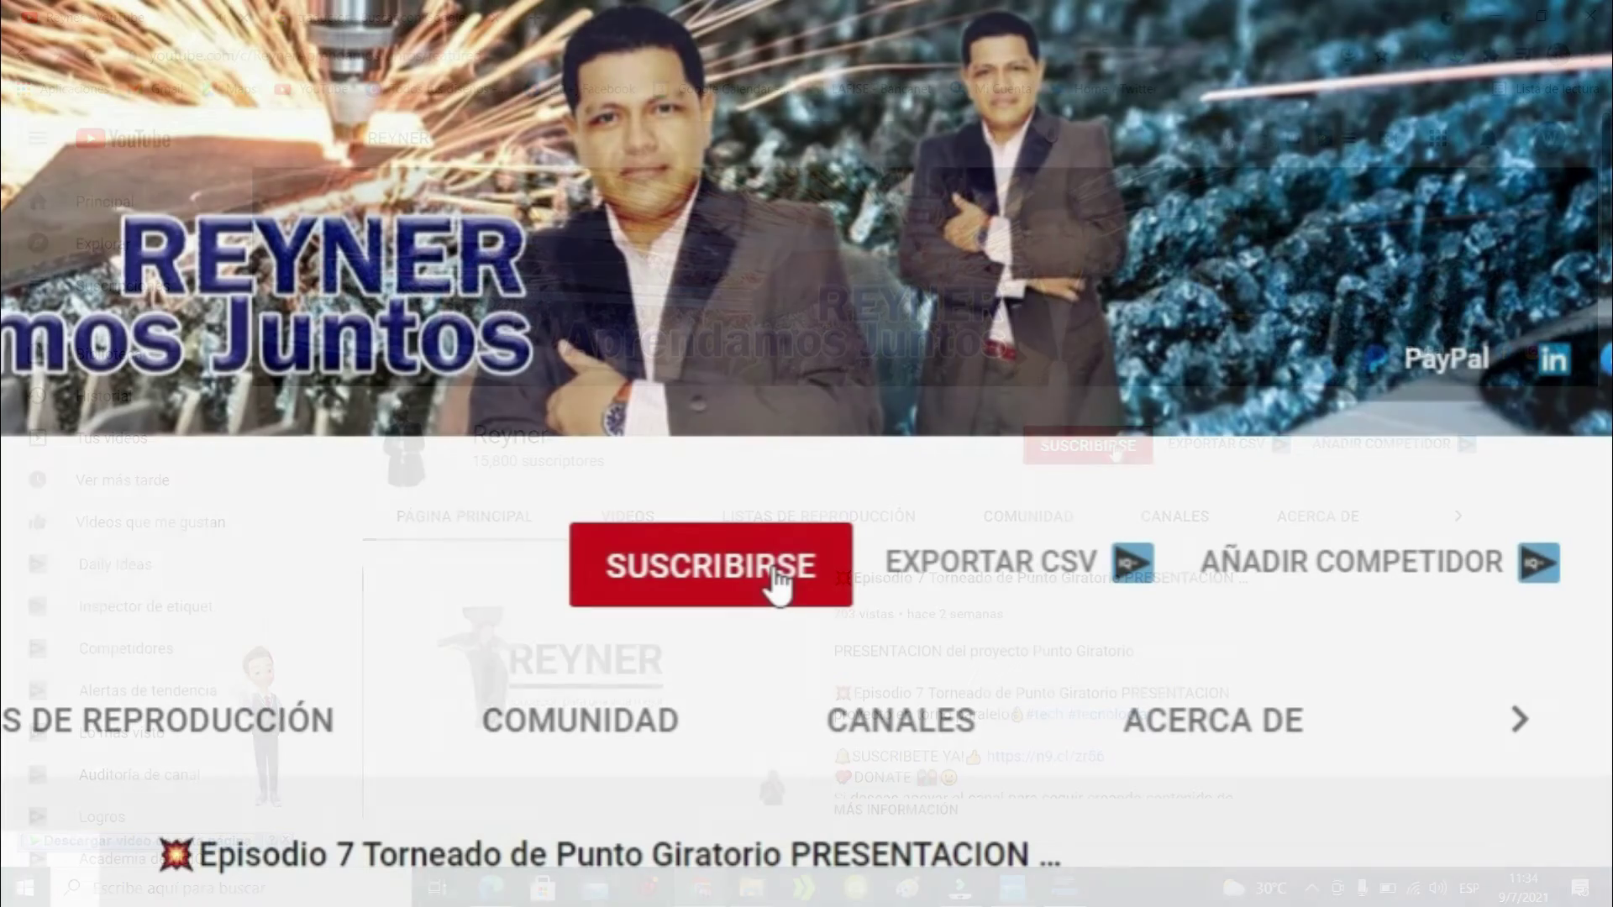
# Step: Subscribe to the channel and set its notifications to Todas
pyautogui.click(766, 566)
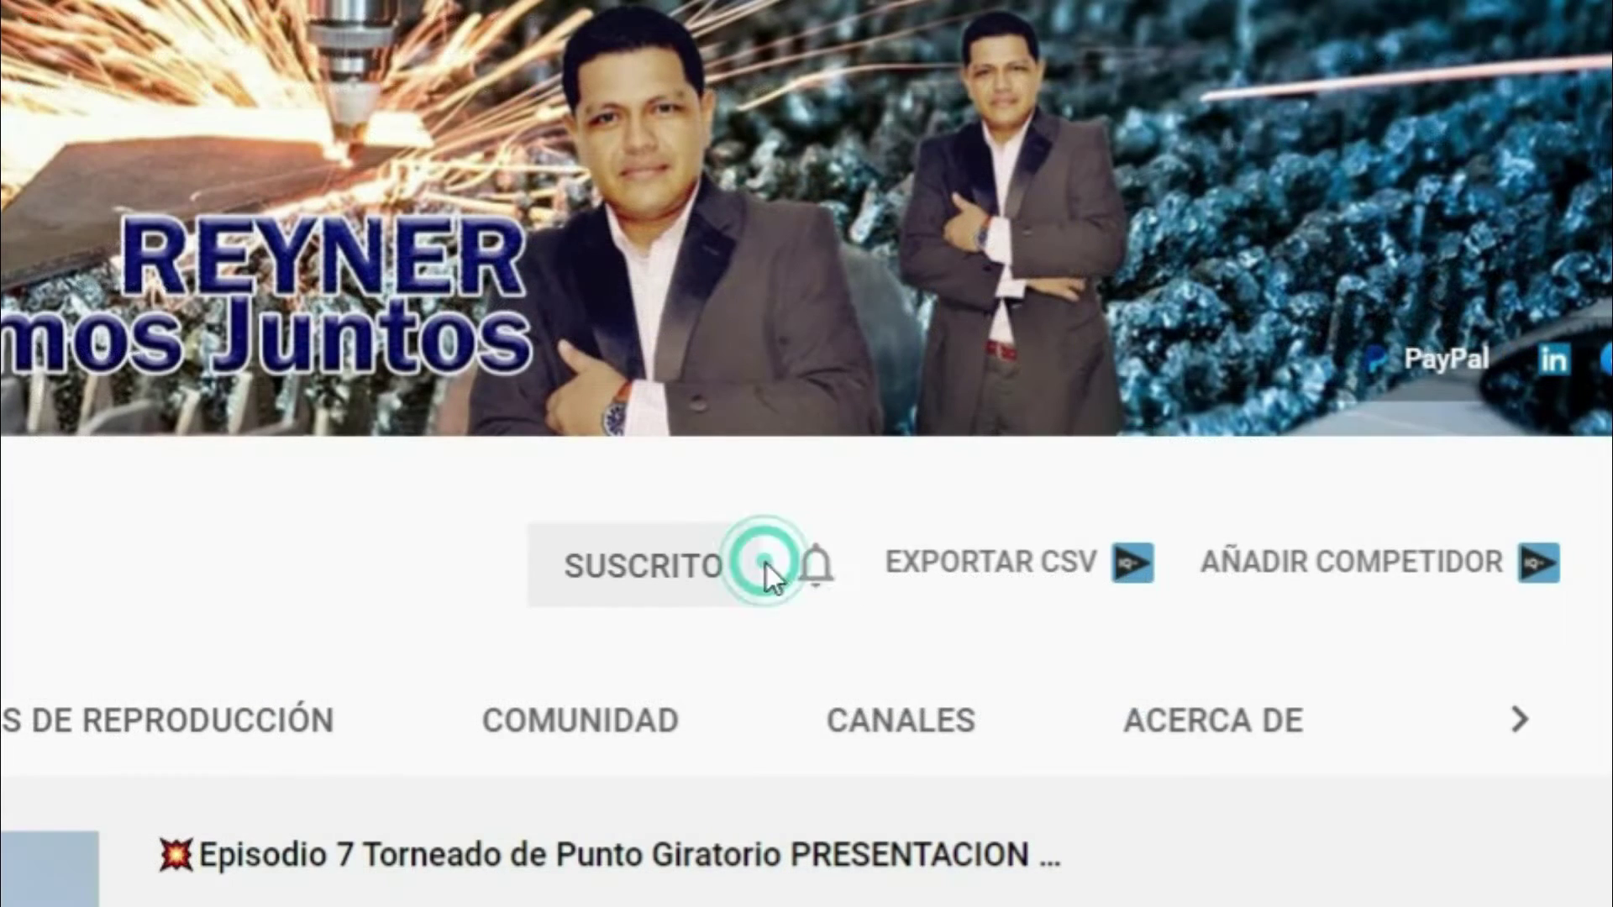
pyautogui.click(819, 566)
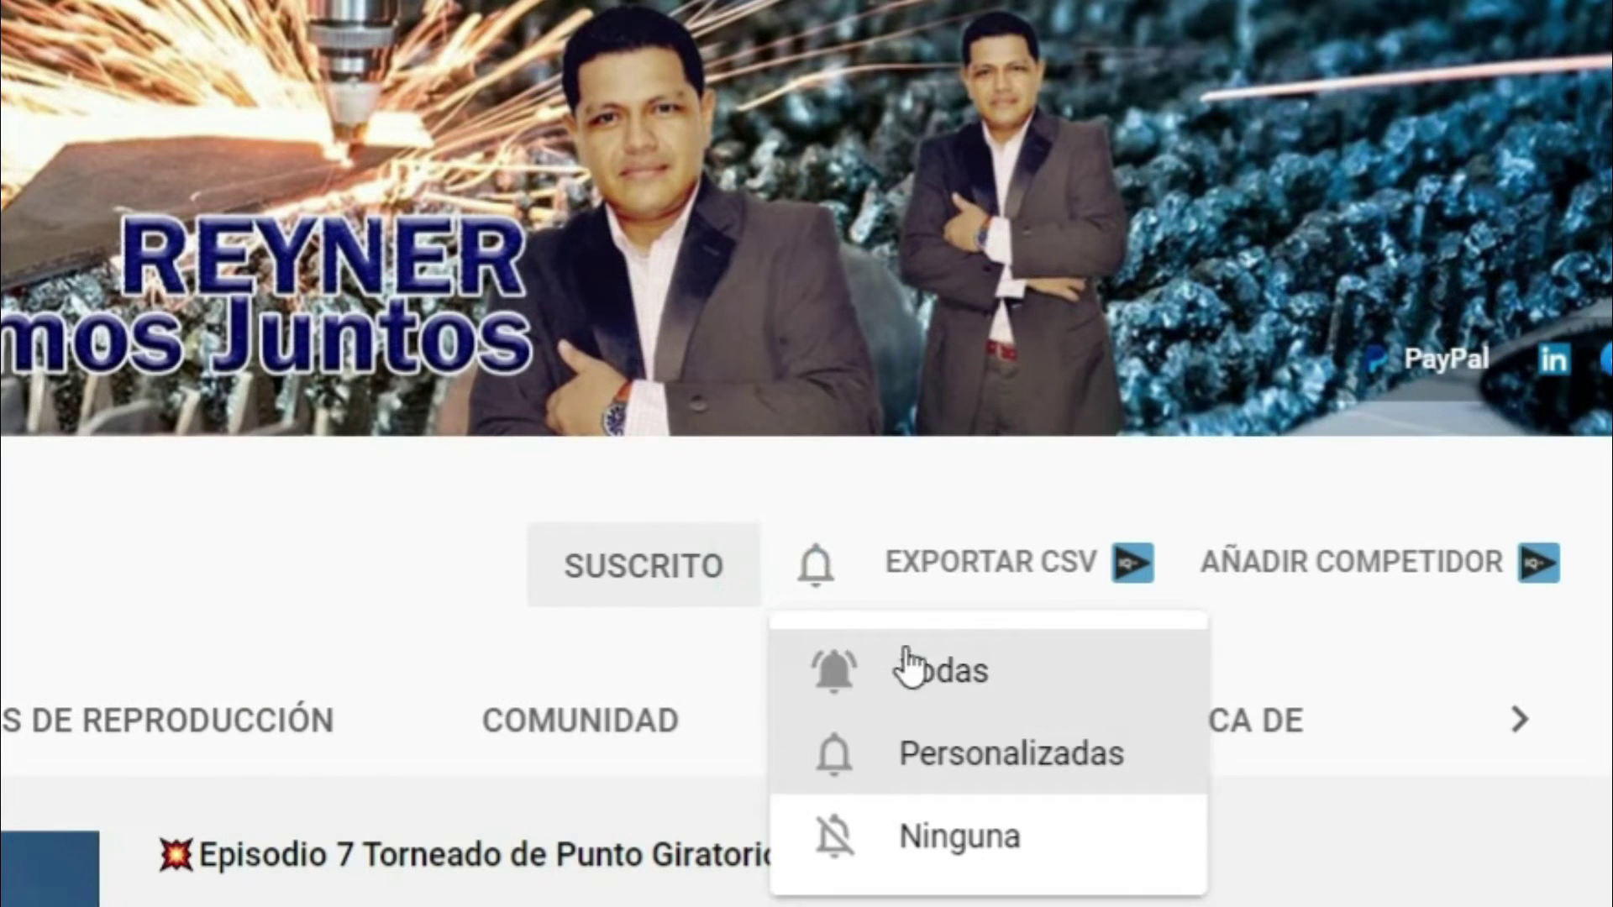
pyautogui.click(911, 666)
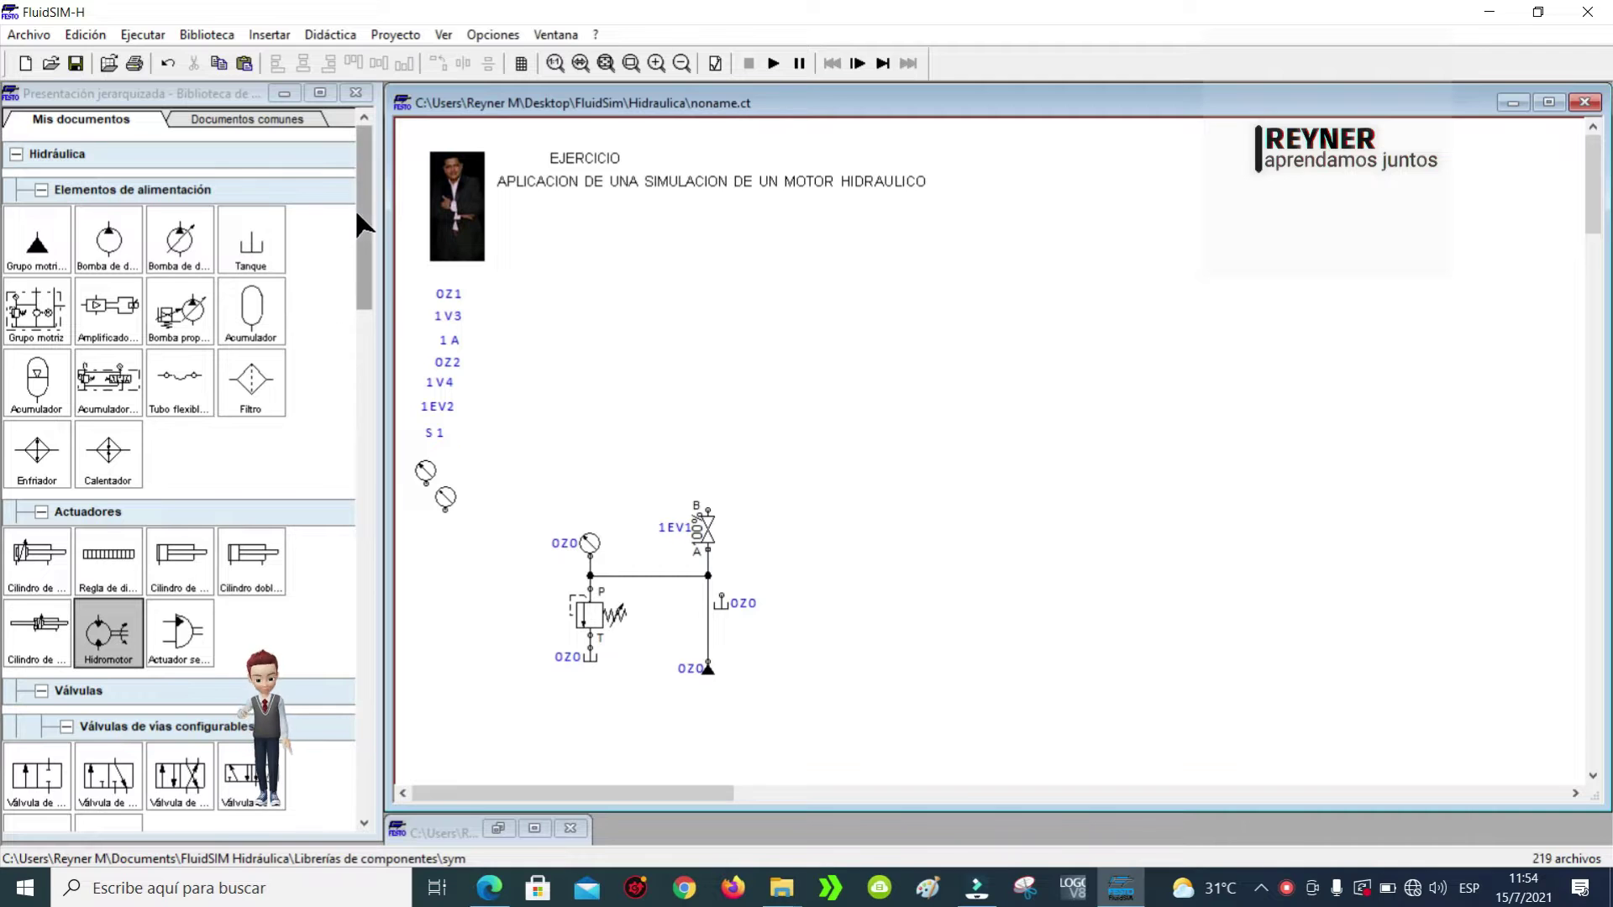
# Step: Switch to FluidSIM-H and place a Hidromotor from the Actuadores group below the exercise title
pyautogui.moveTo(360, 223); pyautogui.dragTo(358, 301)
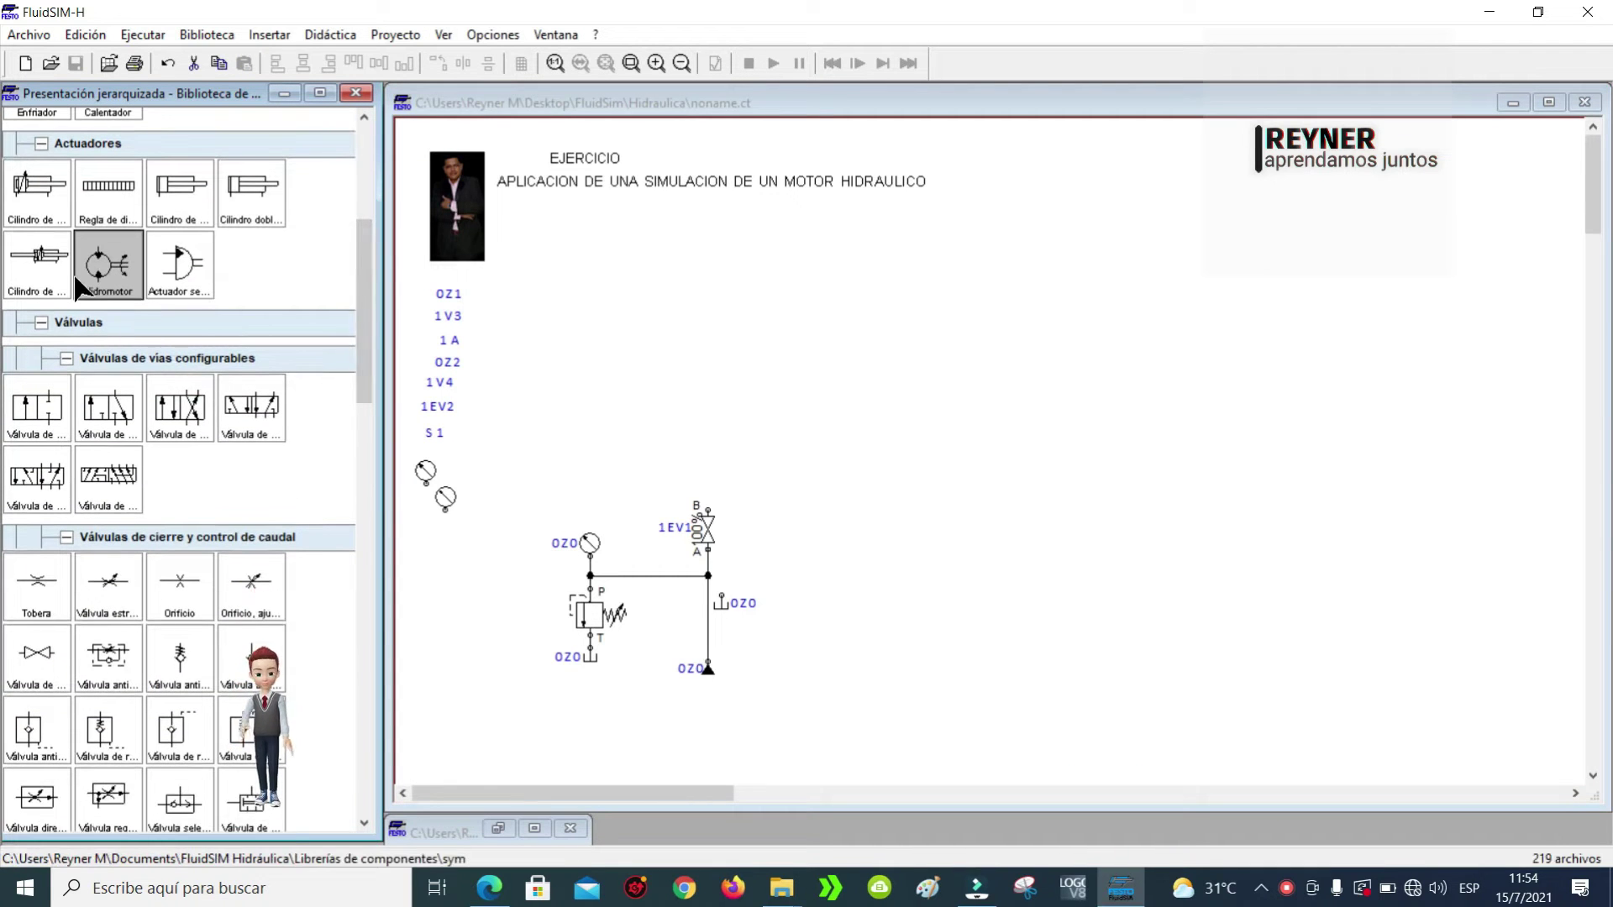
pyautogui.moveTo(99, 280); pyautogui.dragTo(667, 259)
# Step: Read the component description of the placed hydraulic motor, including its adjustable parameters, and close it
pyautogui.rightClick(670, 261)
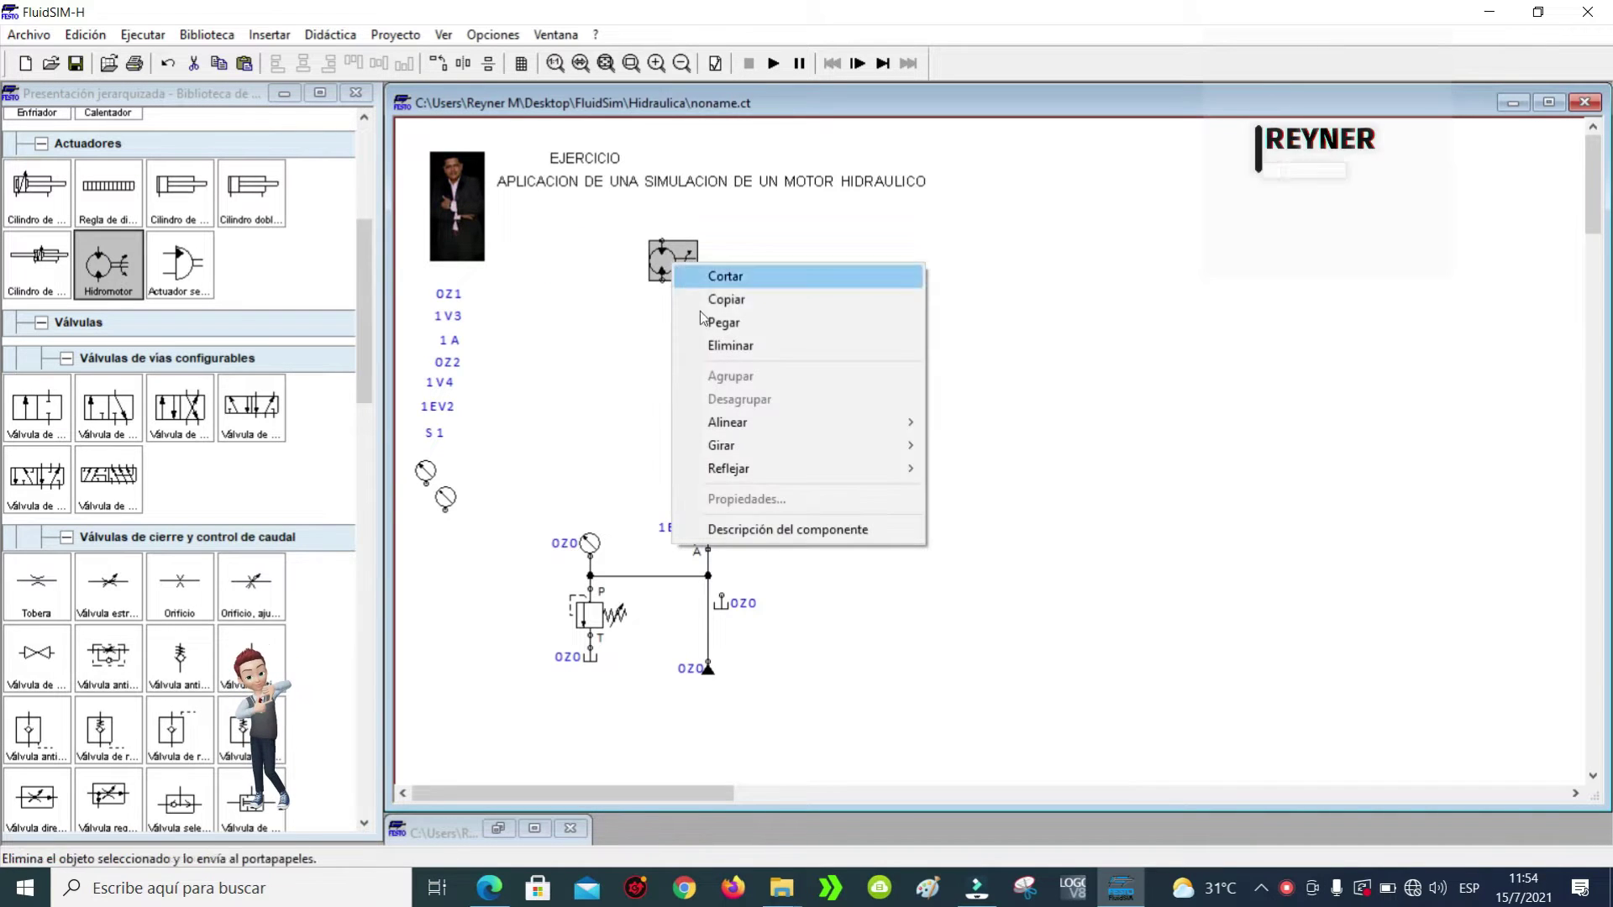
pyautogui.click(761, 534)
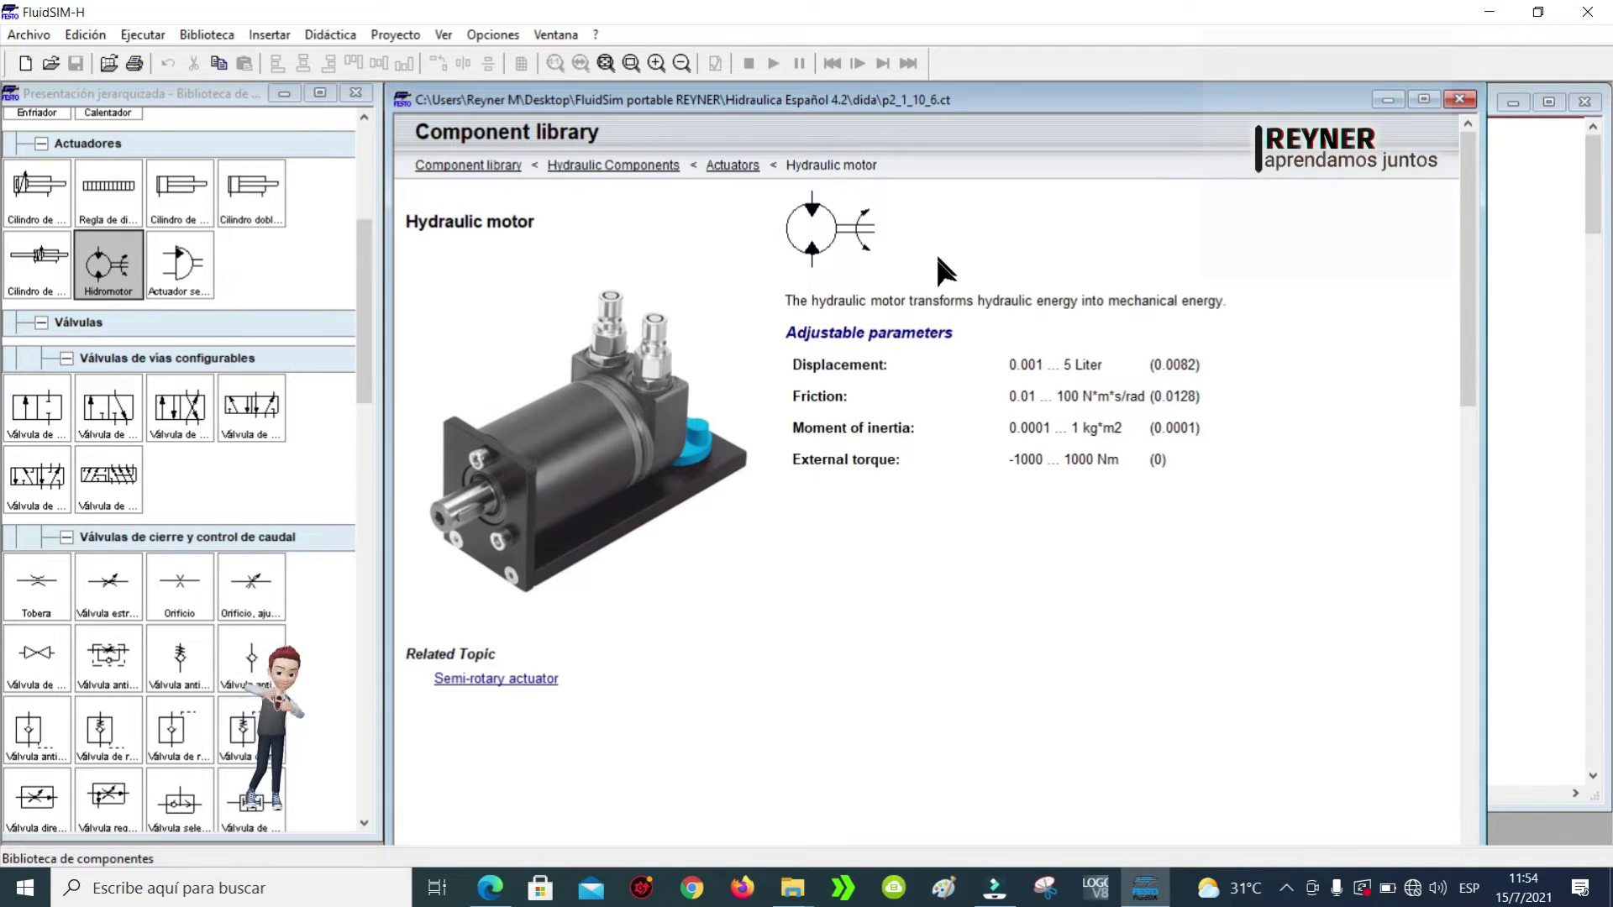
pyautogui.click(1460, 99)
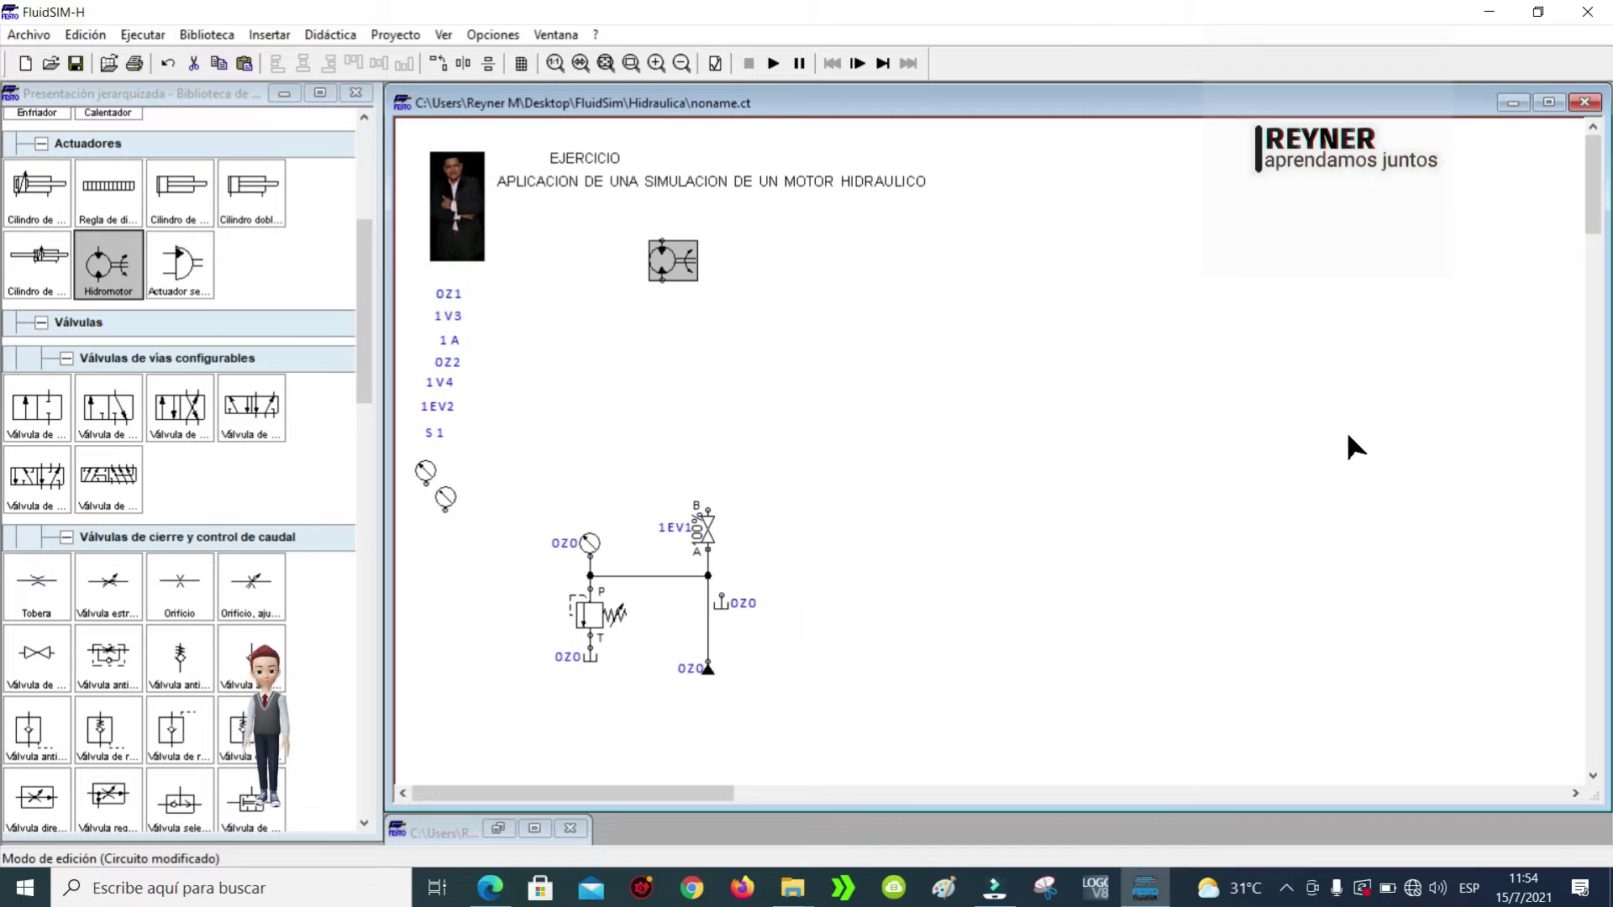
# Step: Reposition the hydraulic motor and rotate it until its shaft faces down and its ports lie horizontally
pyautogui.moveTo(672, 264); pyautogui.dragTo(685, 221)
pyautogui.moveTo(649, 203); pyautogui.dragTo(680, 281)
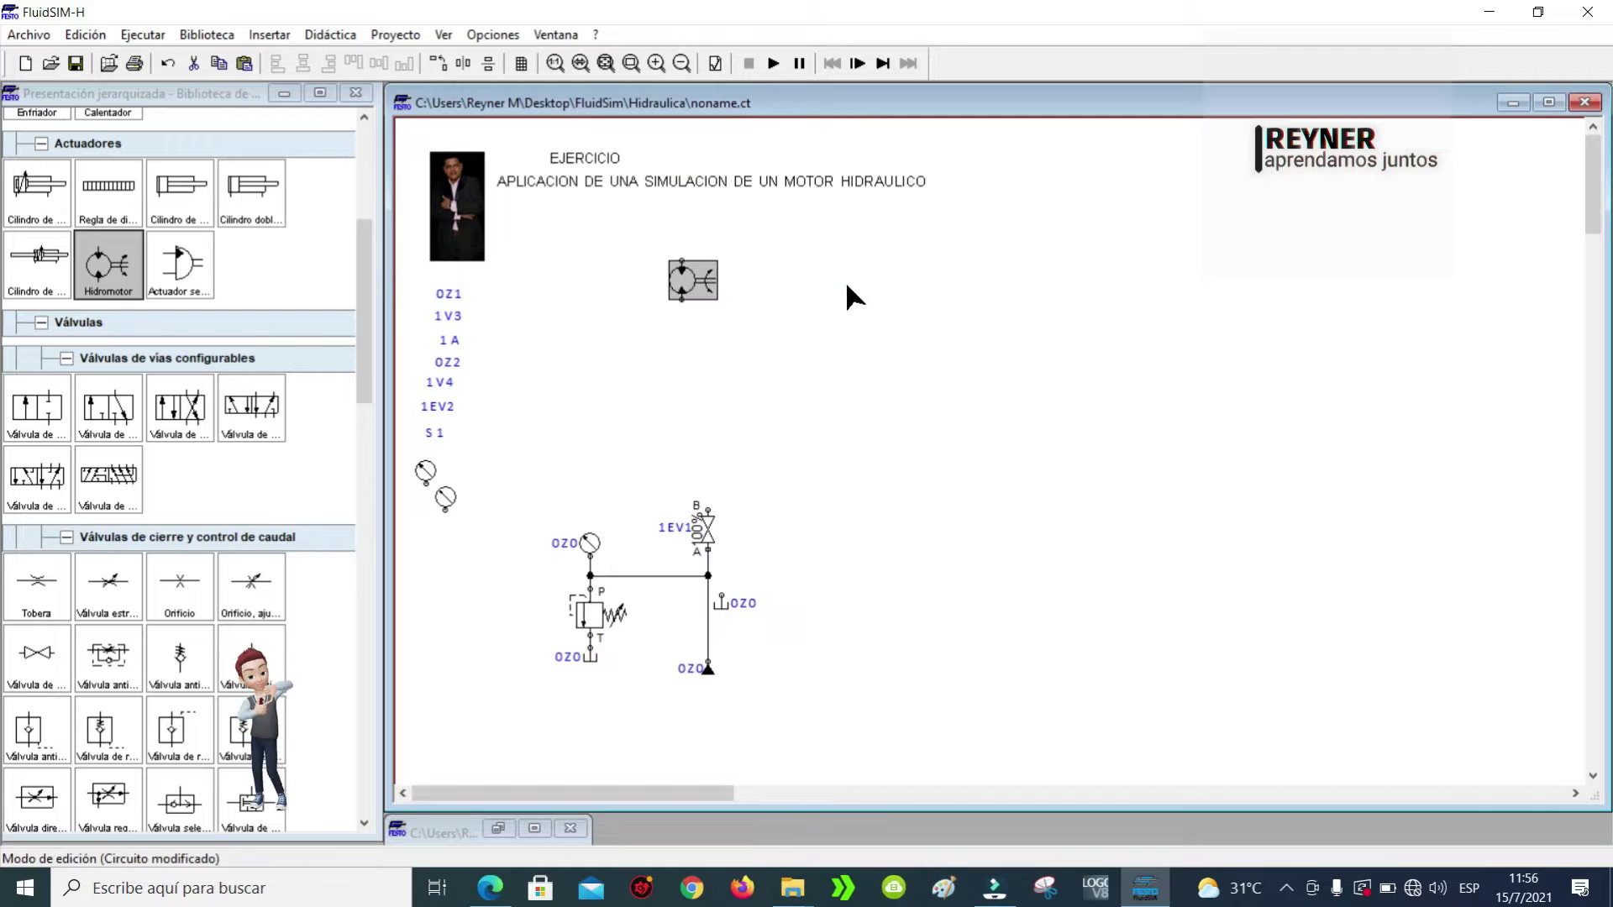
pyautogui.rightClick(698, 275)
pyautogui.moveTo(779, 455)
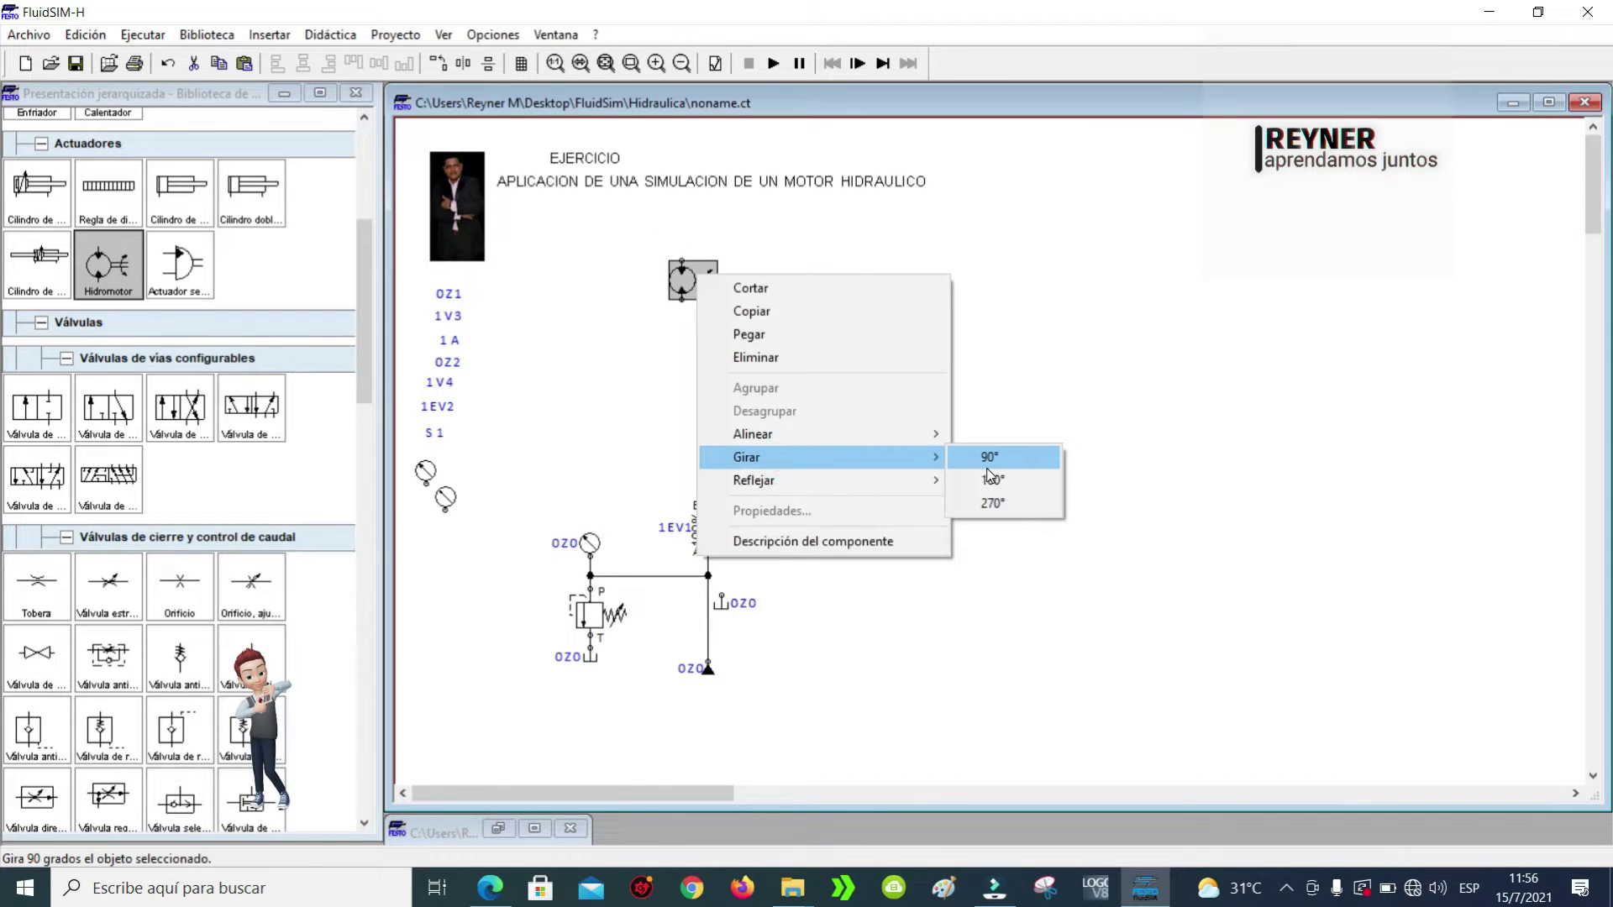
pyautogui.click(992, 457)
pyautogui.rightClick(702, 288)
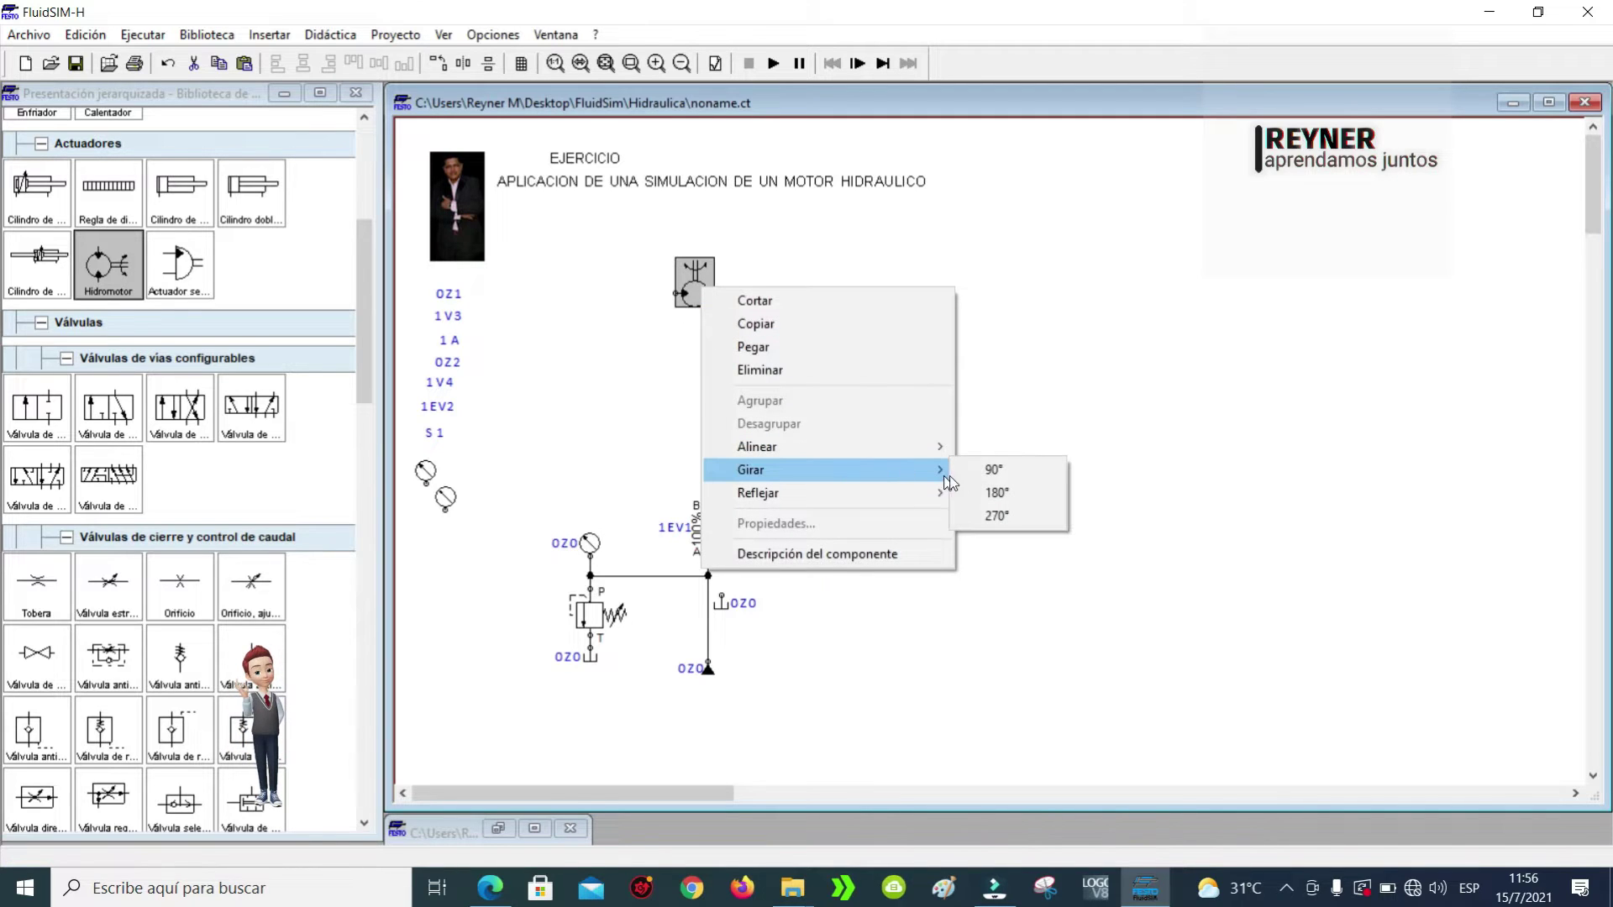
pyautogui.click(966, 468)
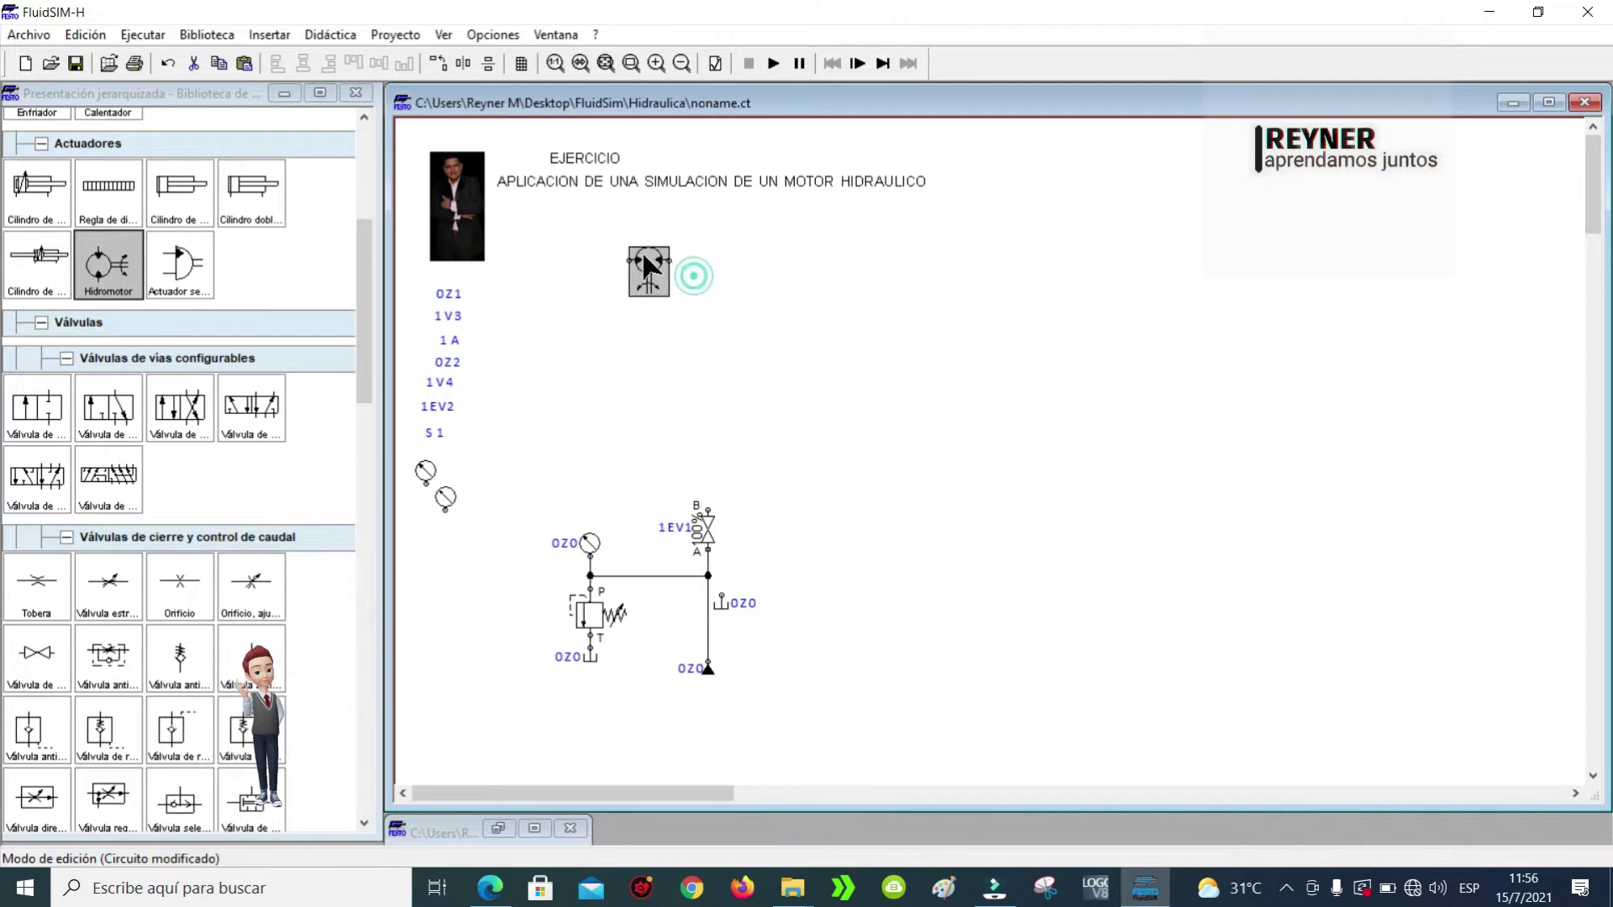
# Step: Move the rotated hydraulic motor to the free area below the exercise title, above valve 1EV1
pyautogui.moveTo(647, 267); pyautogui.dragTo(751, 339)
pyautogui.moveTo(641, 244); pyautogui.dragTo(912, 299)
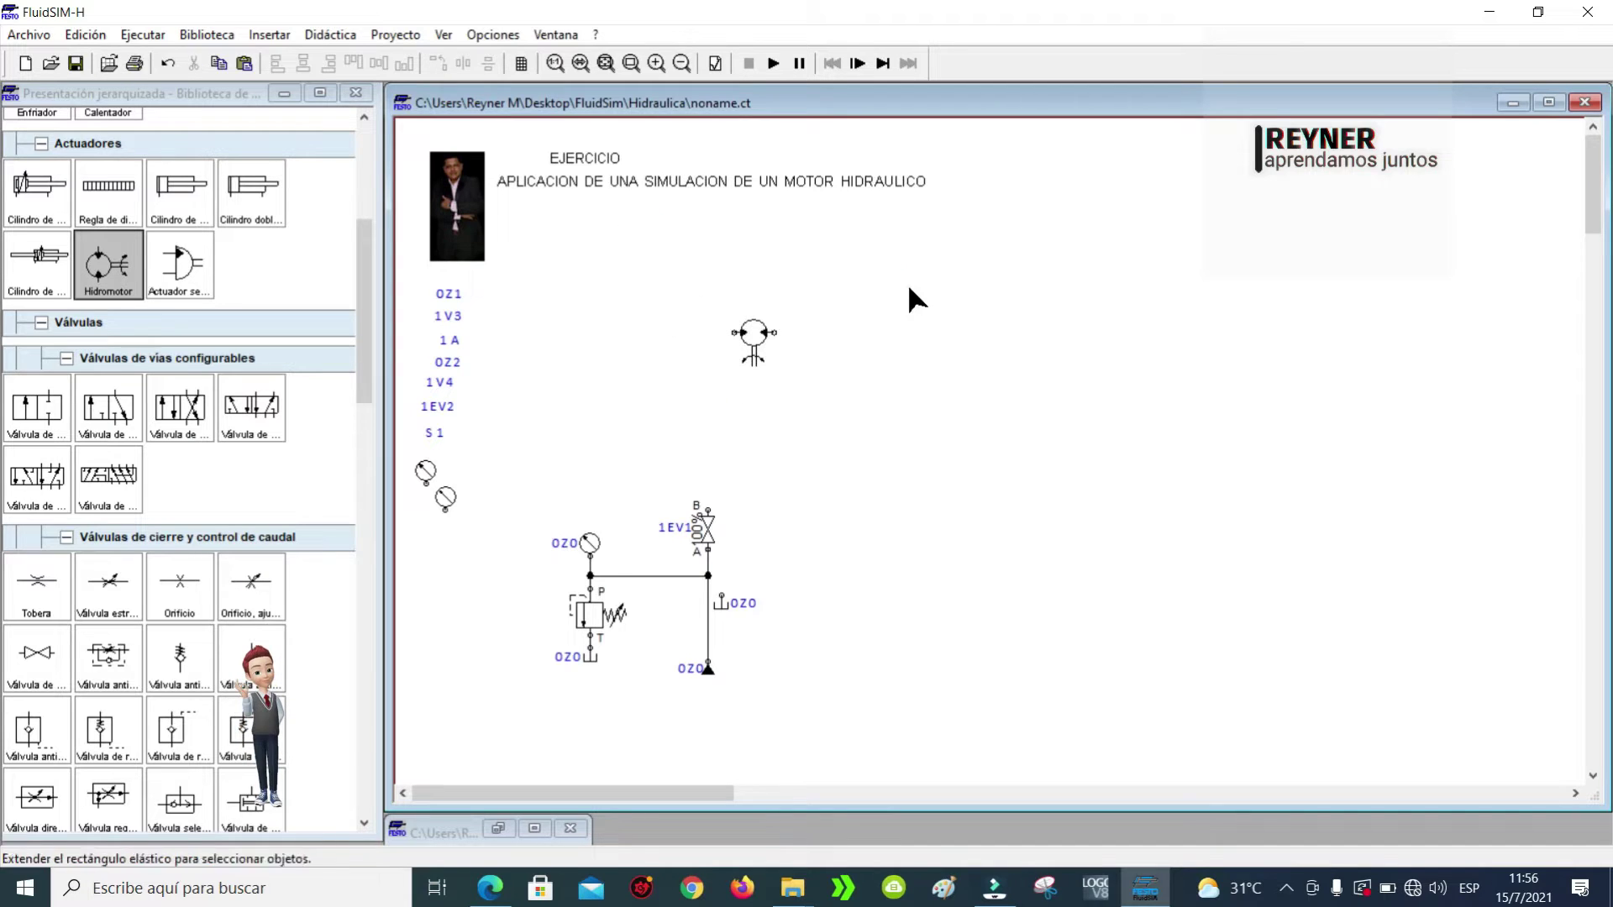
pyautogui.moveTo(753, 338); pyautogui.dragTo(687, 264)
pyautogui.rightClick(630, 232)
pyautogui.click(1240, 588)
# Step: Select the whole supply group with the gauge, relief valve, 1EV1 and tanks, and shift it slightly upward
pyautogui.moveTo(1033, 751); pyautogui.dragTo(506, 469)
pyautogui.click(508, 475)
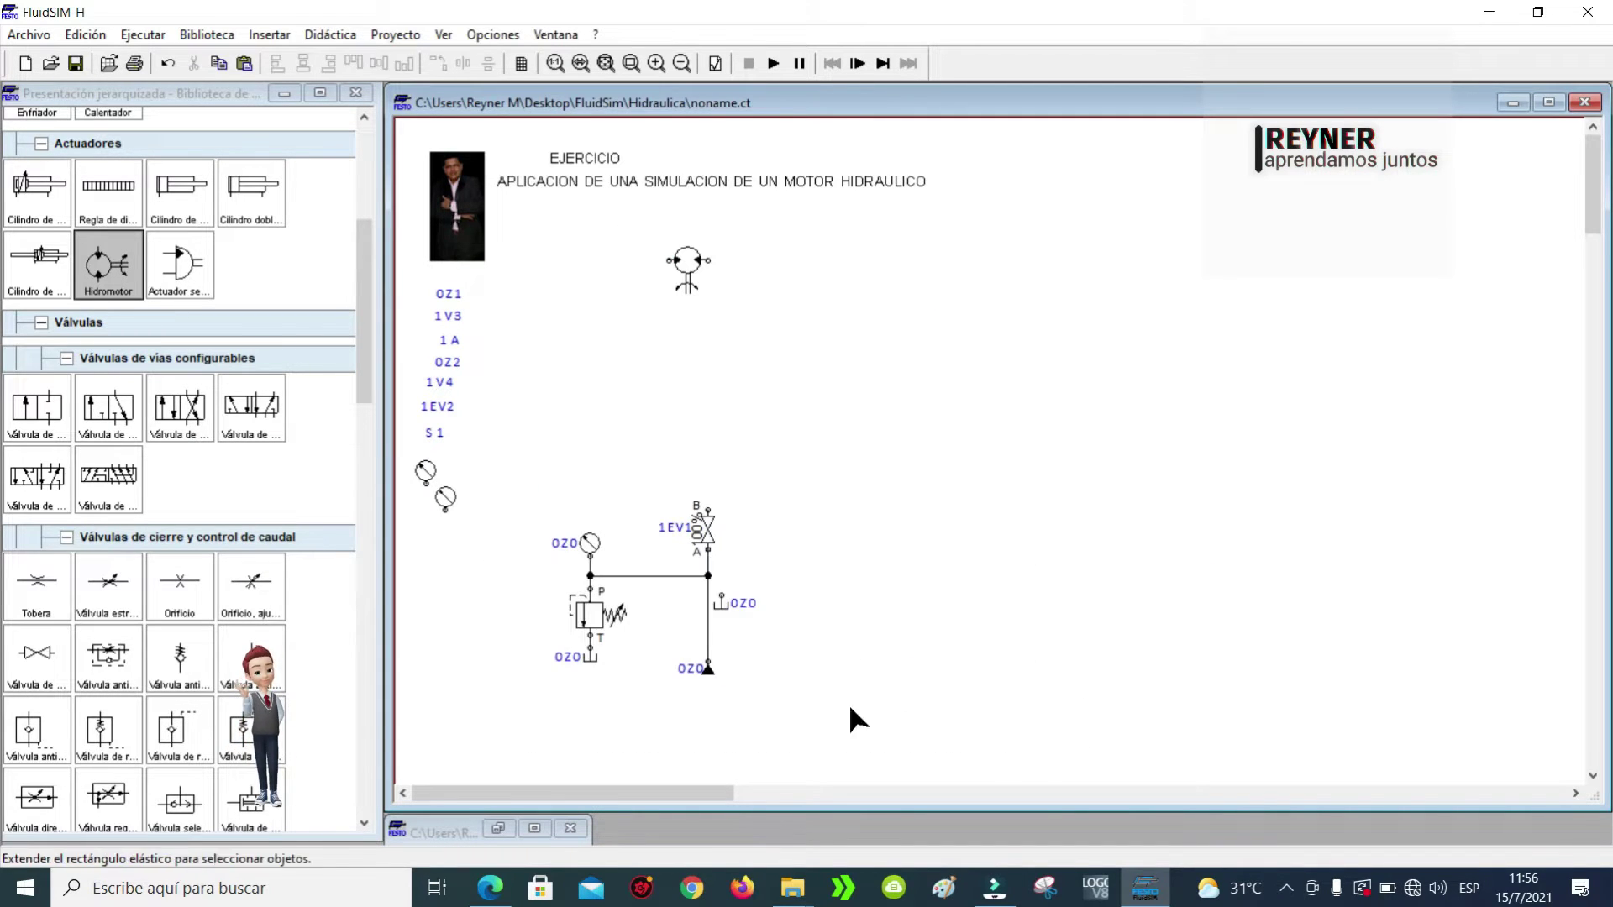
pyautogui.moveTo(889, 708); pyautogui.dragTo(537, 437)
pyautogui.moveTo(673, 525)
pyautogui.mouseDown()
pyautogui.moveTo(673, 432)
pyautogui.moveTo(673, 499)
pyautogui.mouseUp()
pyautogui.click(1191, 418)
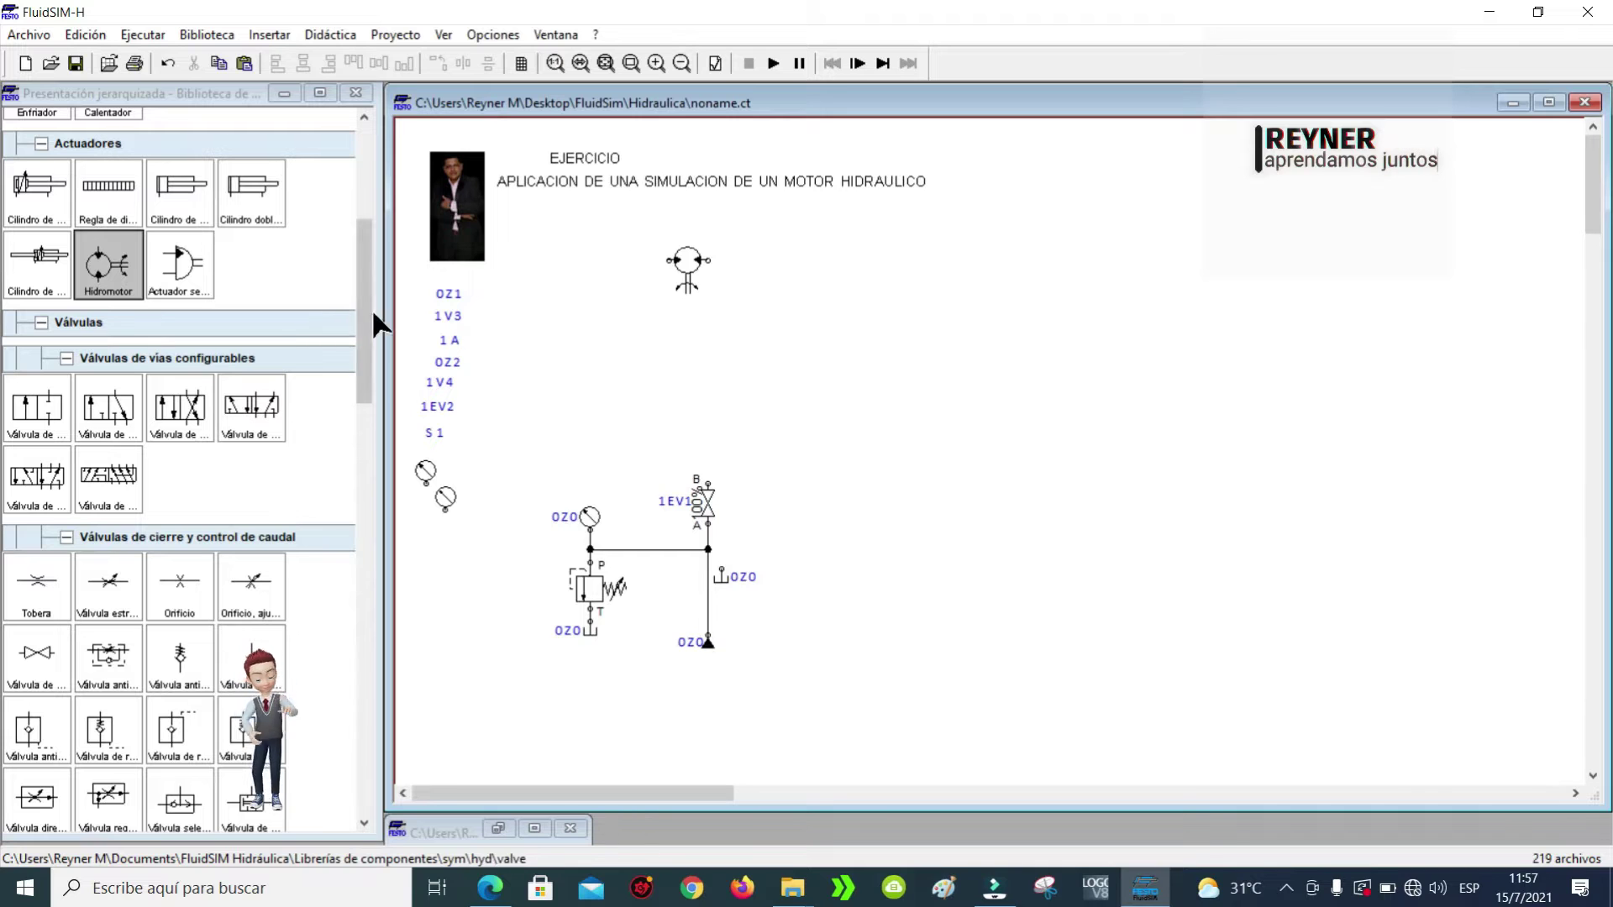
pyautogui.moveTo(360, 316); pyautogui.dragTo(374, 479)
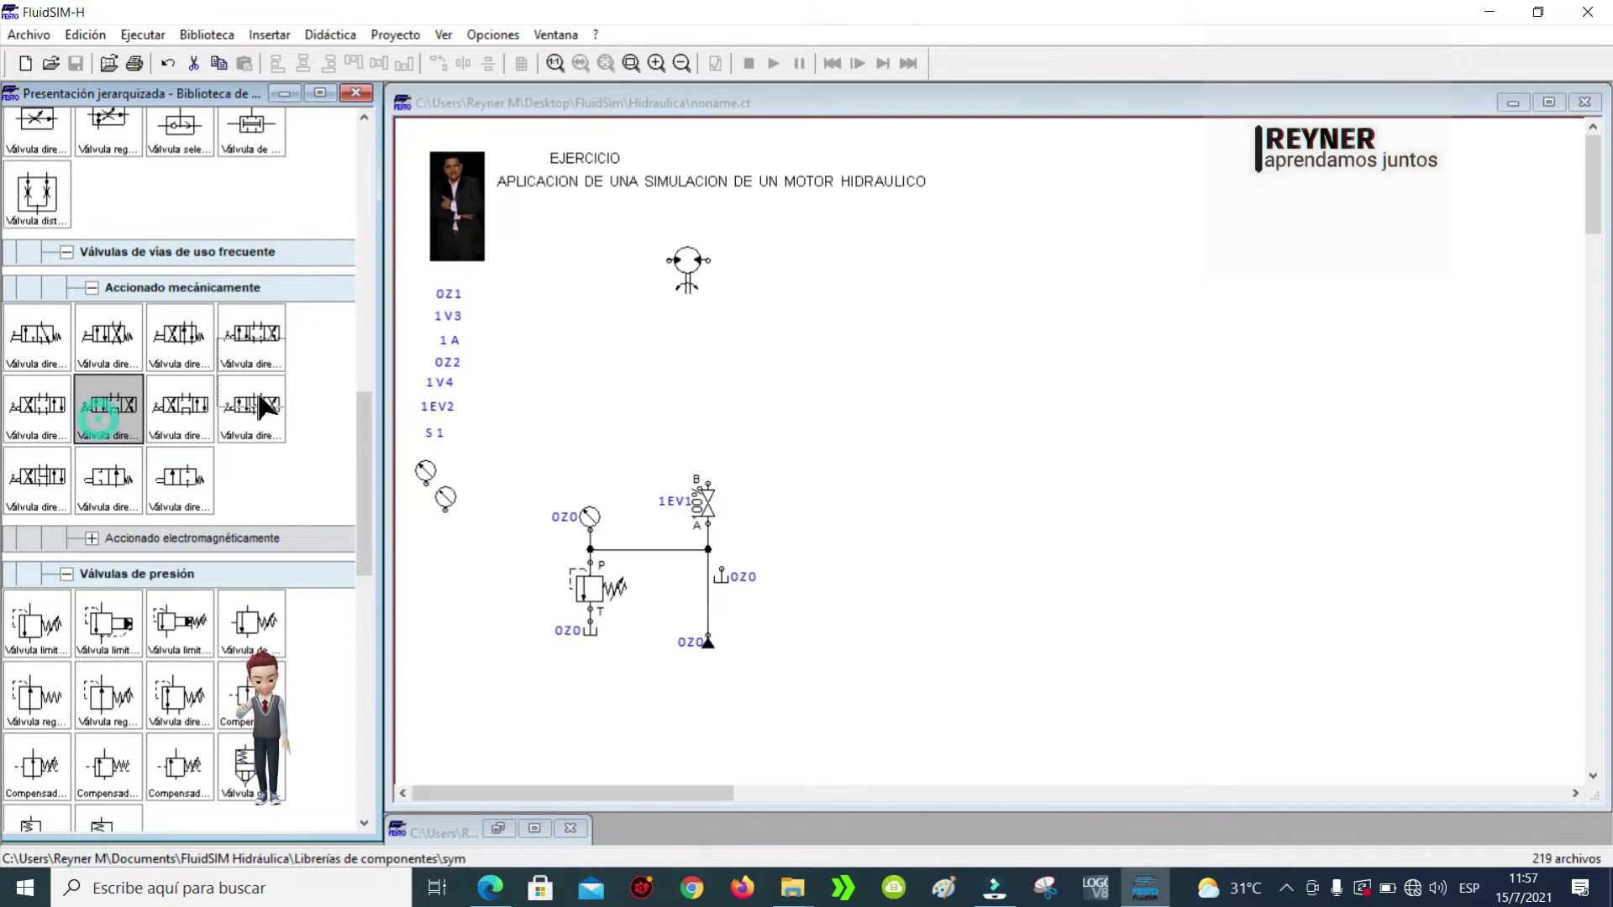
pyautogui.moveTo(112, 401); pyautogui.dragTo(555, 340)
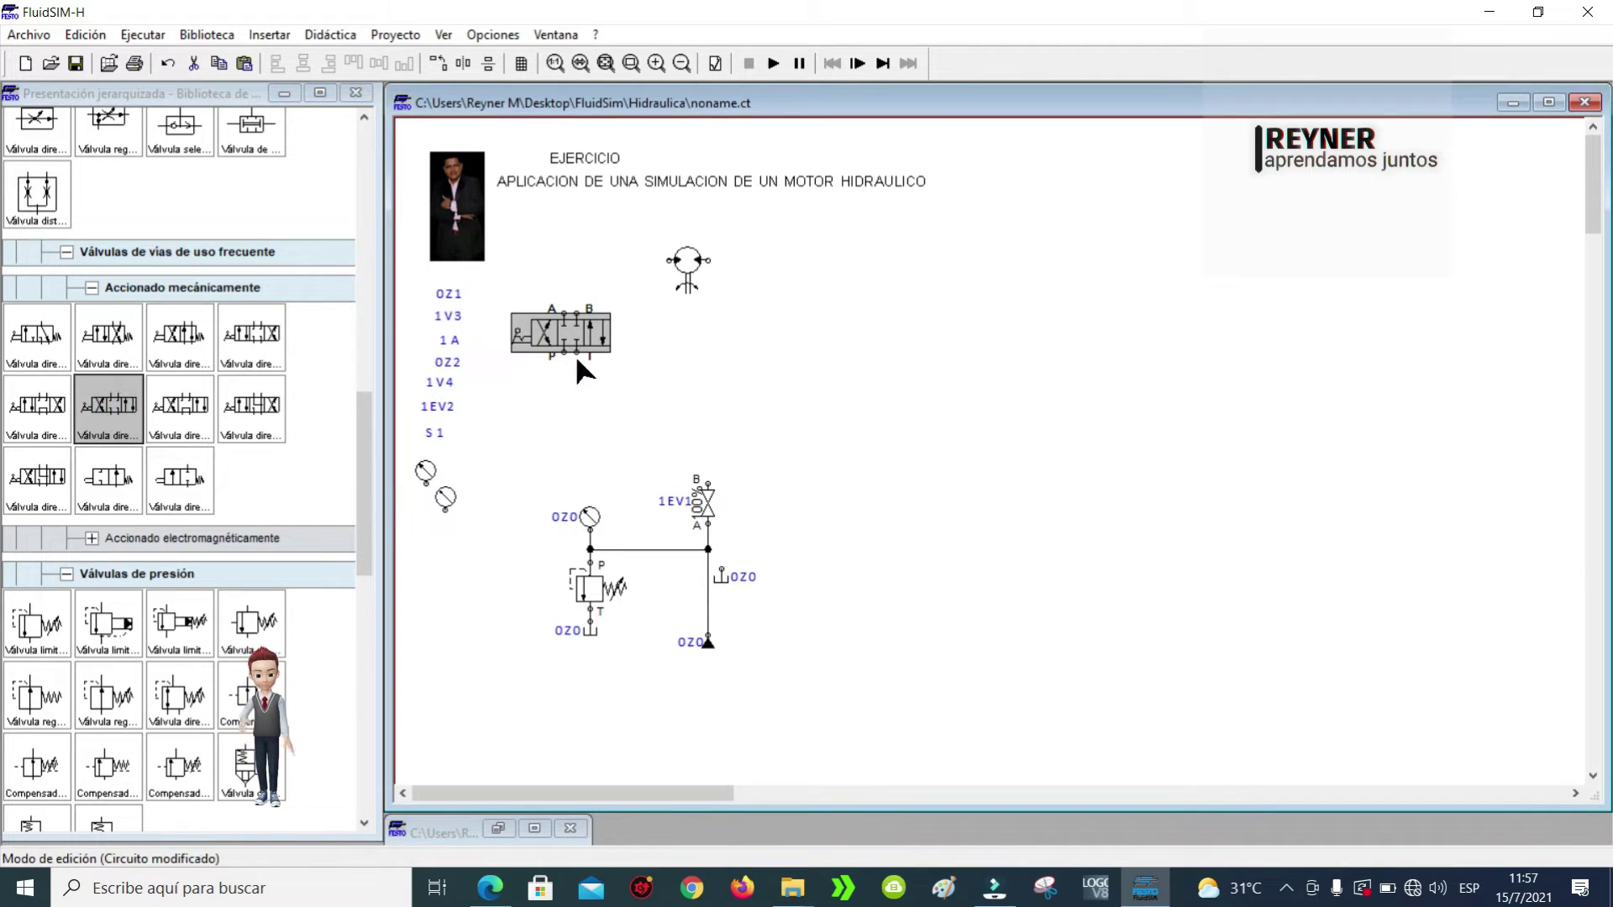
pyautogui.press('Delete')
# Step: Place a lever-operated 4/3-way valve with P and T joined at centre above 1EV1, connecting P to 1EV1 and T to the tank
pyautogui.moveTo(179, 406)
pyautogui.mouseDown()
pyautogui.moveTo(754, 372)
pyautogui.moveTo(755, 416)
pyautogui.moveTo(715, 426)
pyautogui.moveTo(720, 571)
pyautogui.mouseUp()
pyautogui.click(925, 440)
pyautogui.click(810, 484)
pyautogui.moveTo(714, 431); pyautogui.dragTo(722, 425)
pyautogui.click(946, 331)
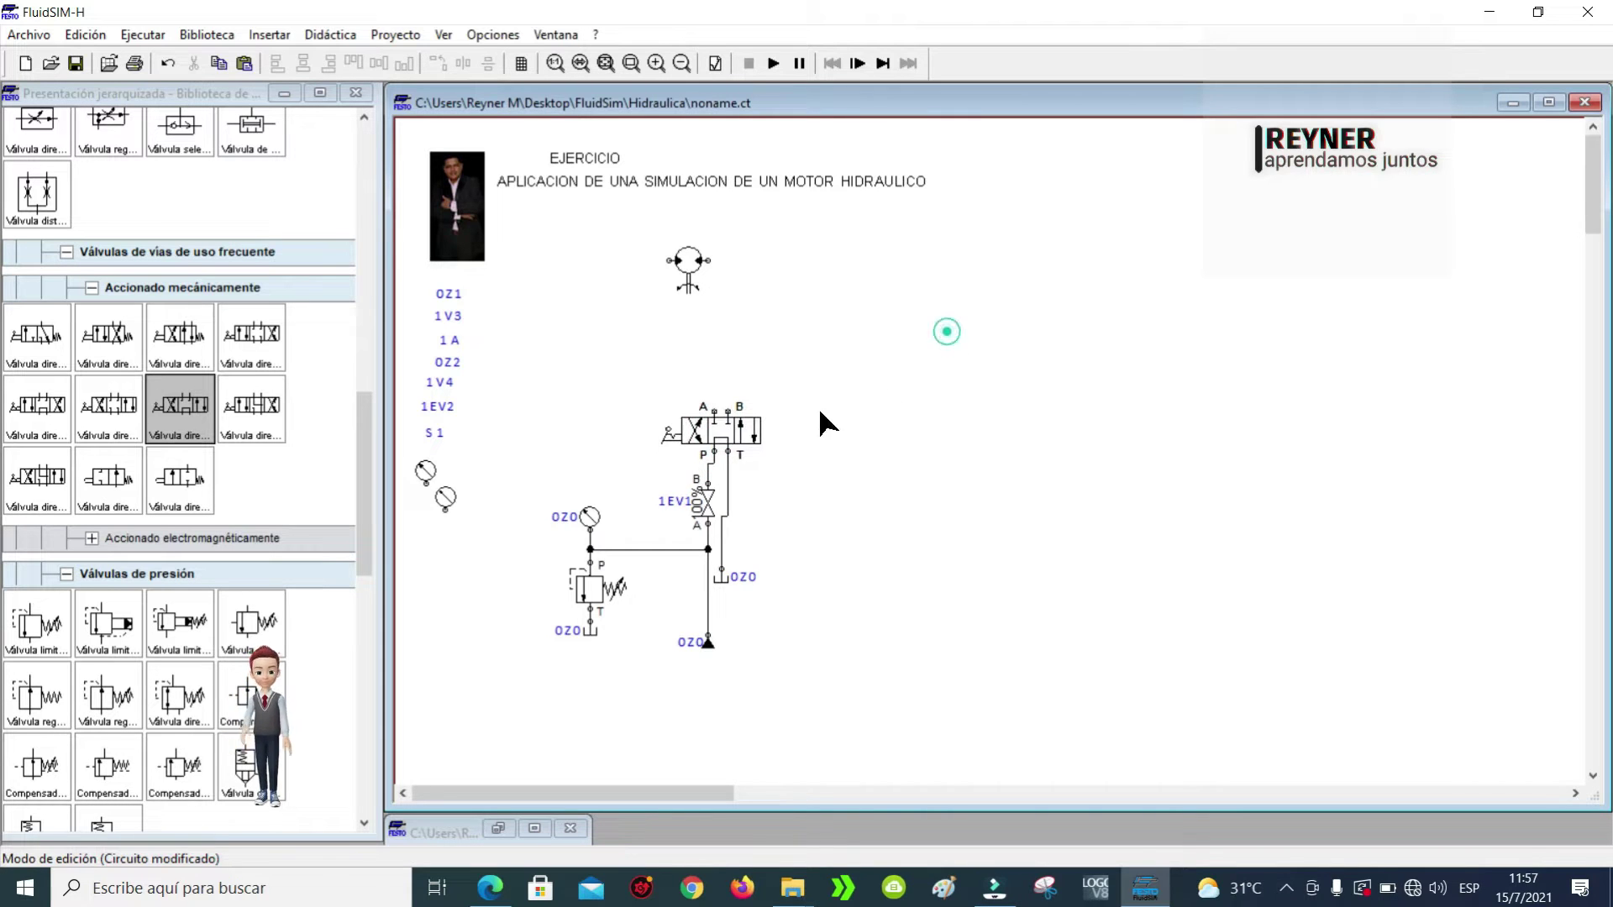
# Step: Undo the last move of the 4/3-way valve so that its P and T lines run straight
pyautogui.click(716, 432)
pyautogui.rightClick(712, 437)
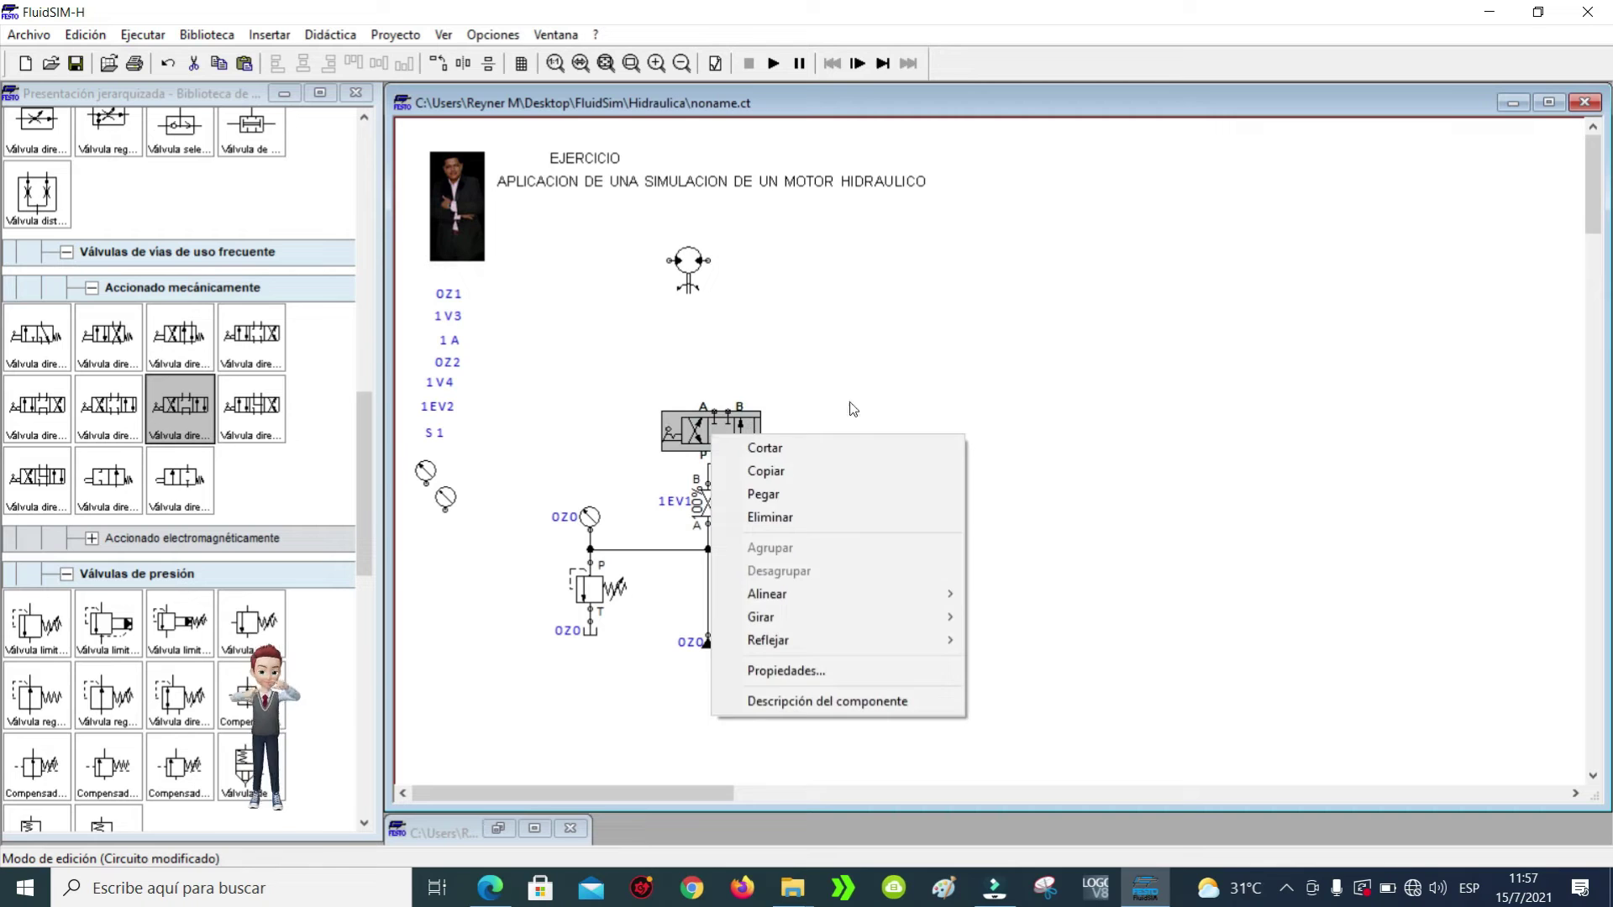
pyautogui.click(1035, 344)
pyautogui.hotkey('ctrl', 'z')
pyautogui.click(971, 329)
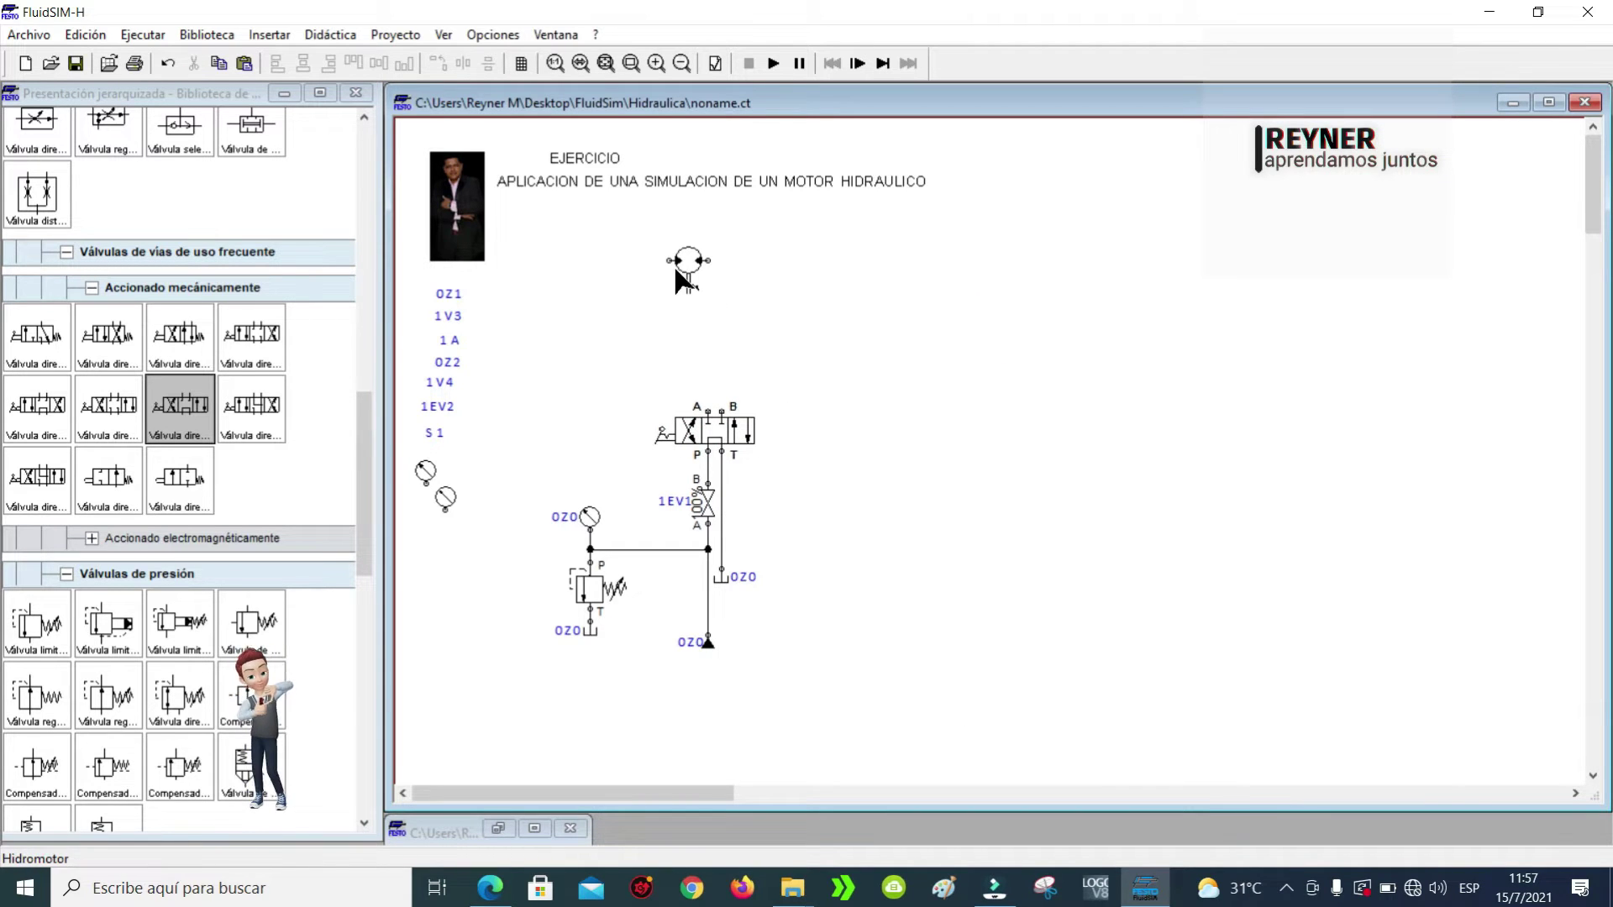
# Step: Connect the hydraulic motor's left port to valve port A and position the motor above the valve
pyautogui.moveTo(688, 262); pyautogui.dragTo(707, 412)
pyautogui.click(886, 309)
pyautogui.moveTo(714, 343); pyautogui.dragTo(720, 320)
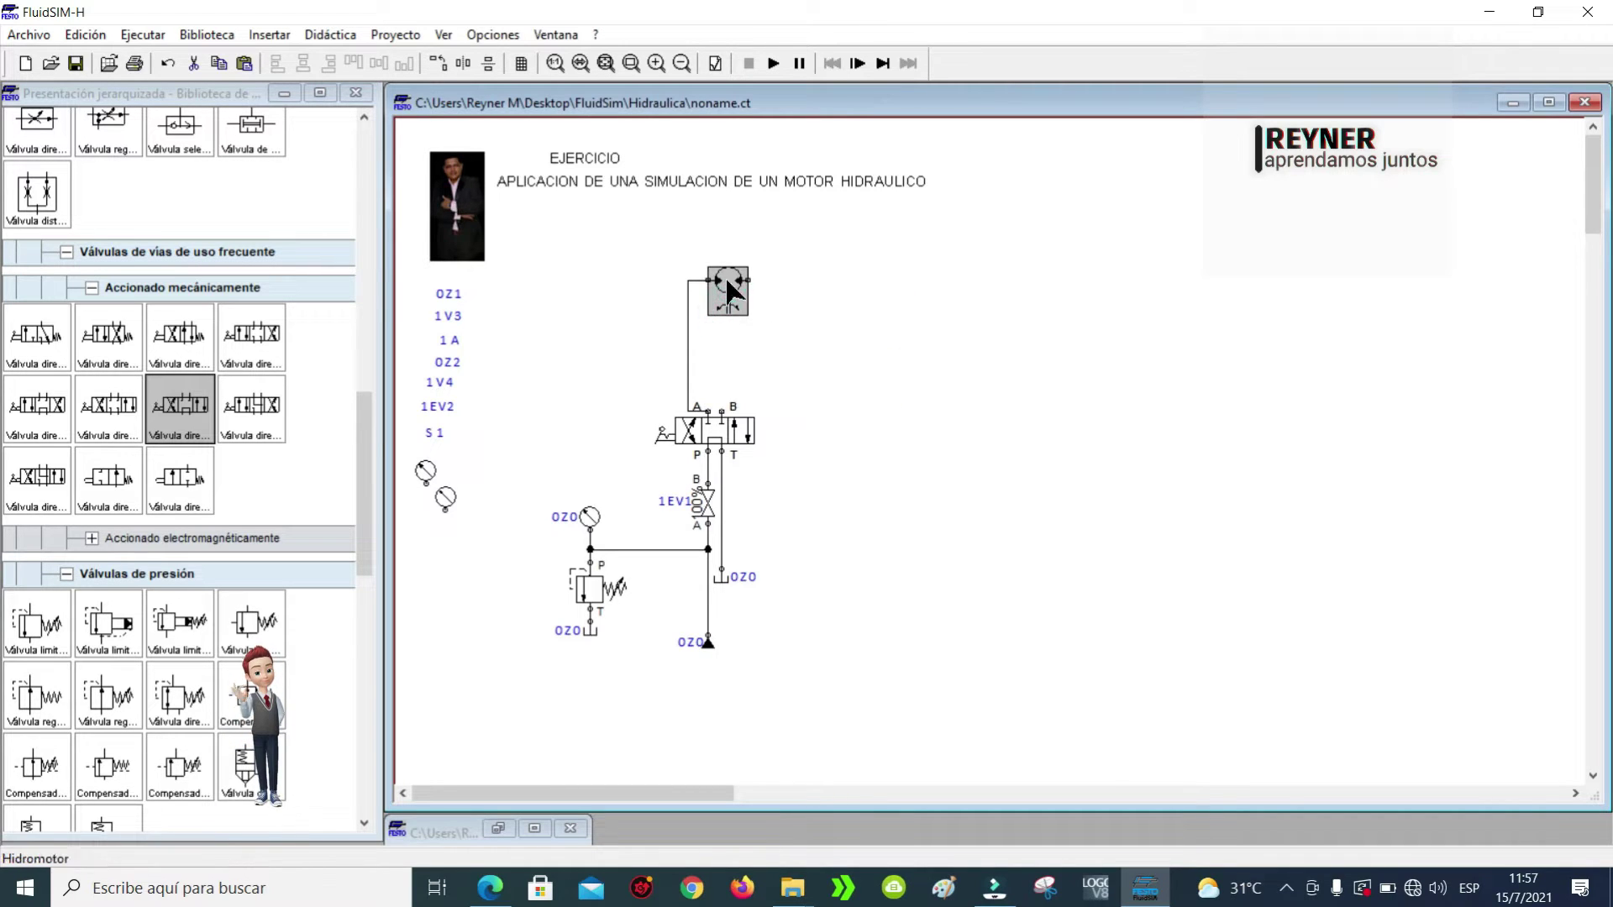
# Step: Move the port A label above the 4/3-way valve and nudge the valve slightly upward
pyautogui.click(697, 411)
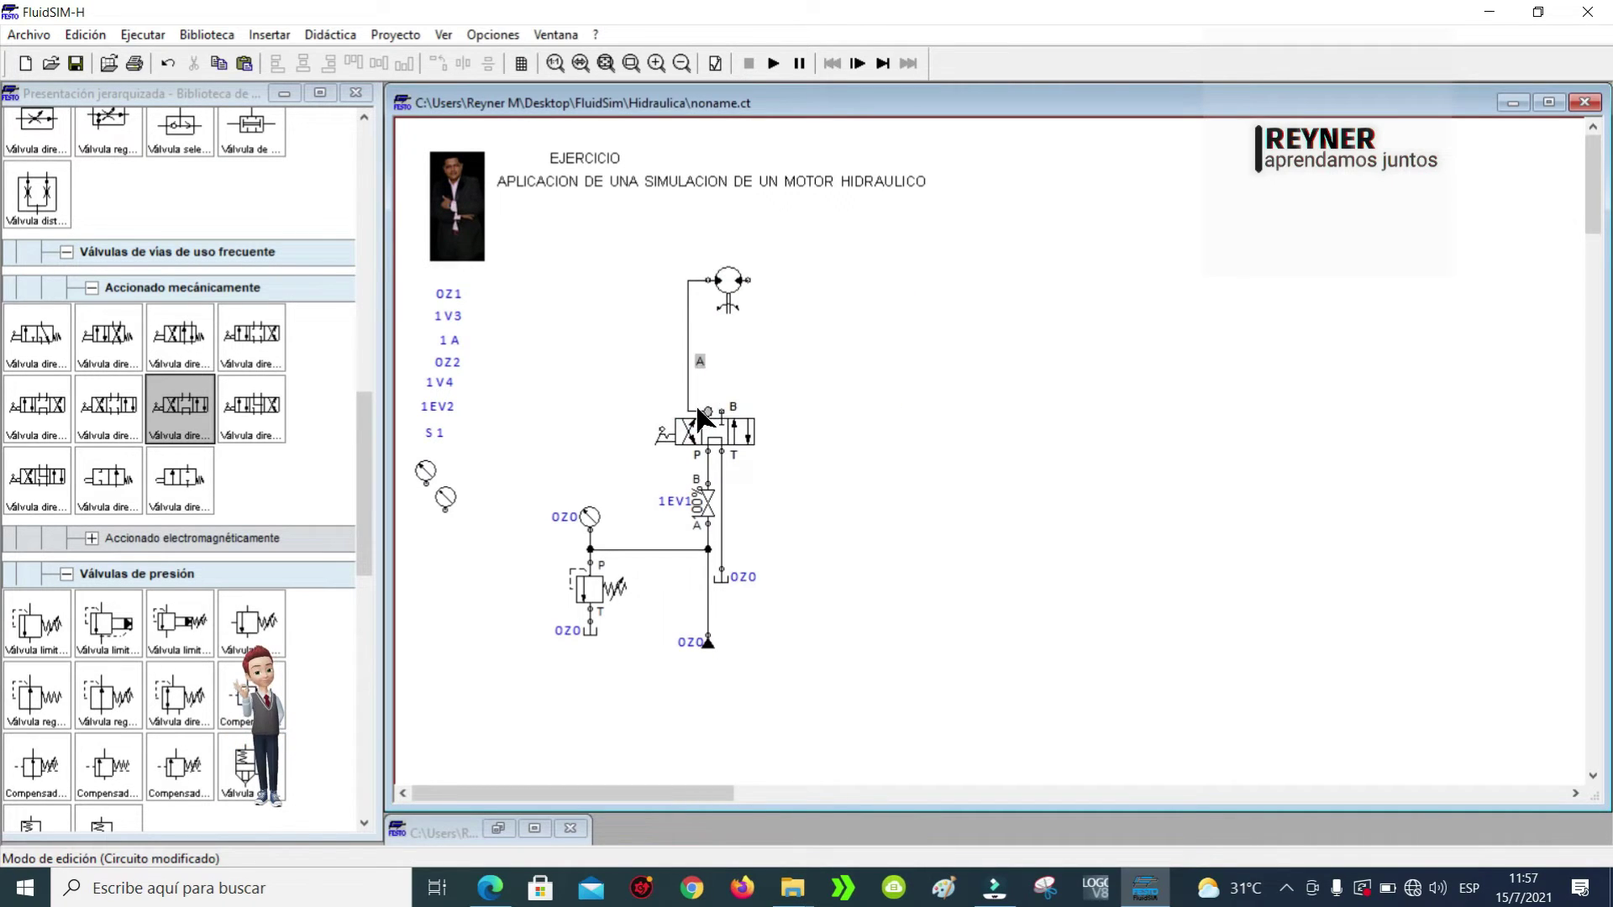
pyautogui.moveTo(699, 407); pyautogui.dragTo(704, 400)
pyautogui.click(739, 360)
pyautogui.click(702, 412)
pyautogui.click(706, 385)
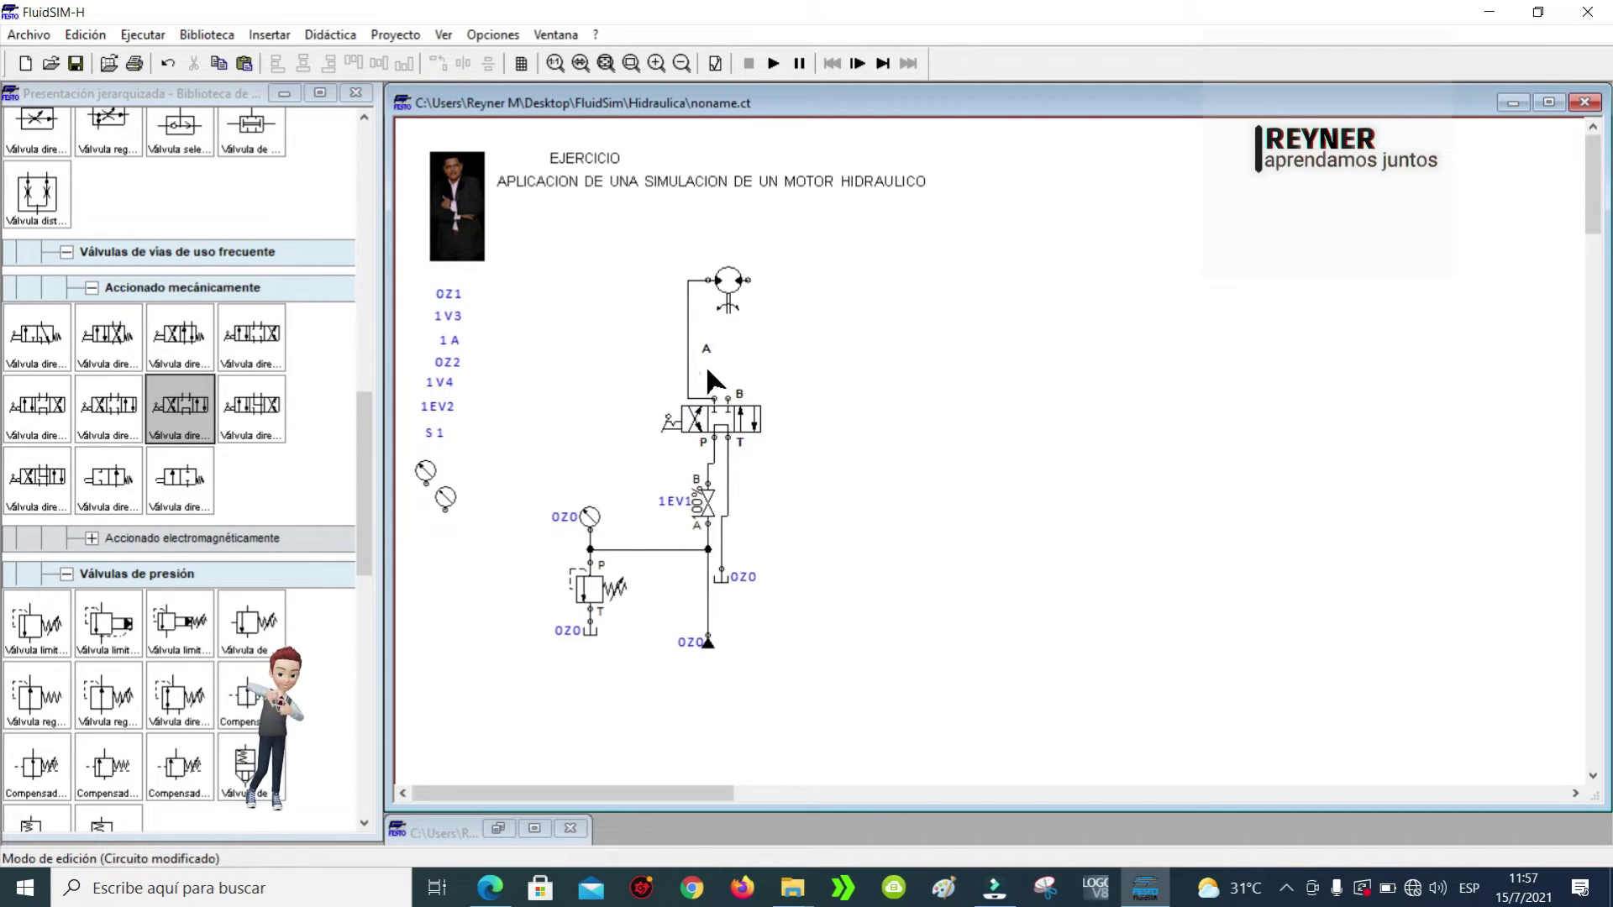
# Step: Connect valve port B to the hydraulic motor's right port and centre the motor between its two lines
pyautogui.click(631, 63)
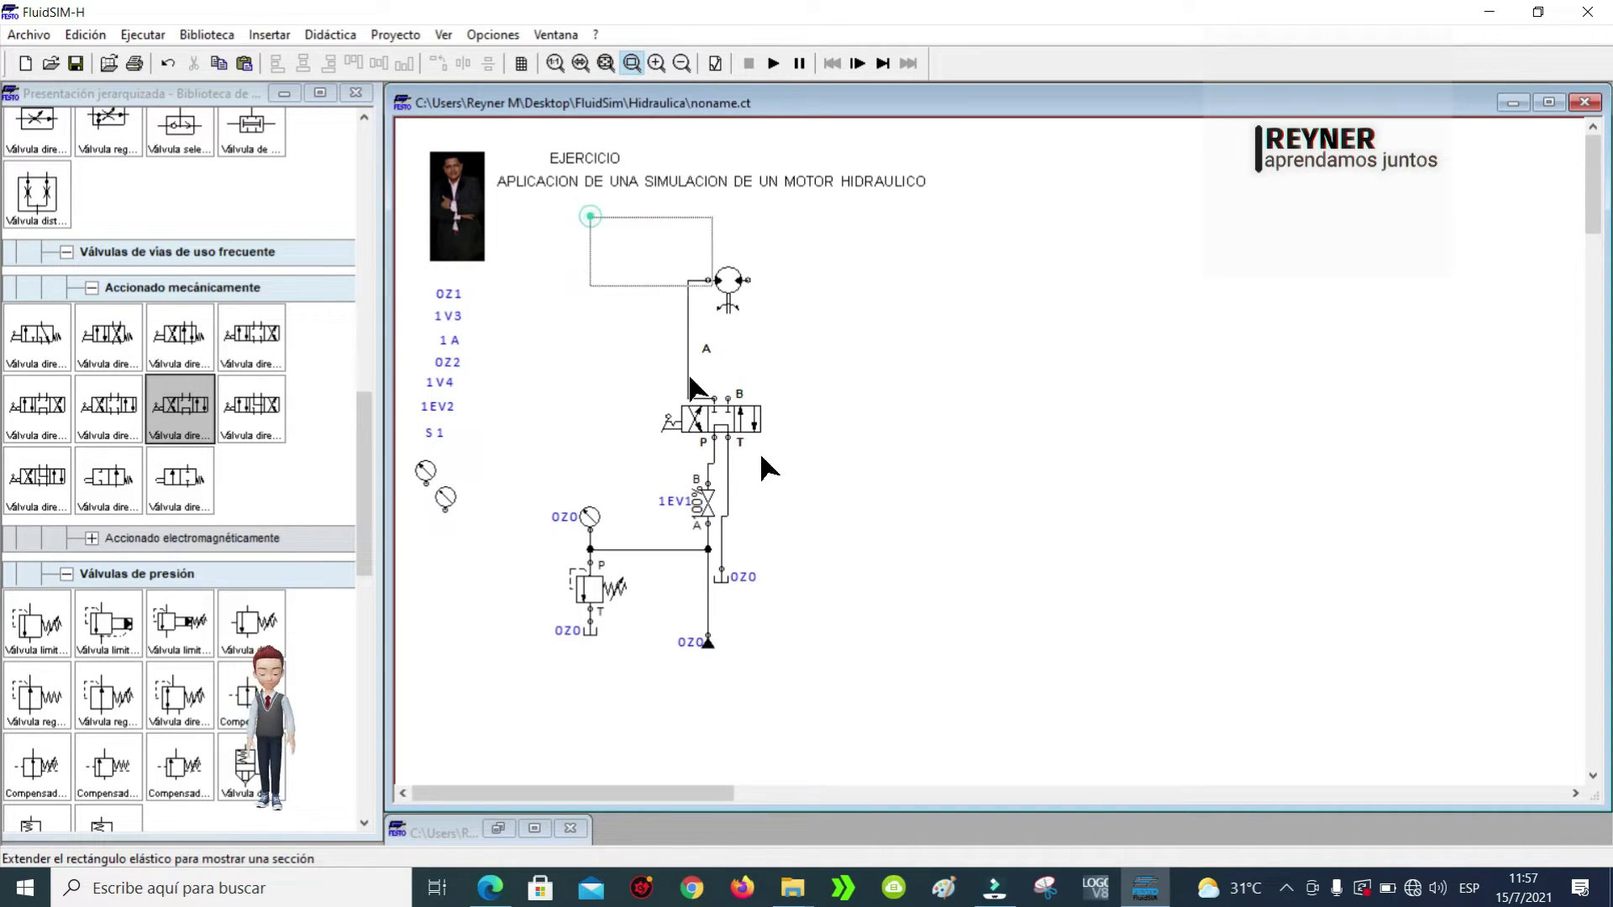
pyautogui.moveTo(587, 214); pyautogui.dragTo(1074, 489)
pyautogui.moveTo(677, 561); pyautogui.dragTo(787, 274)
pyautogui.moveTo(802, 562); pyautogui.dragTo(789, 473)
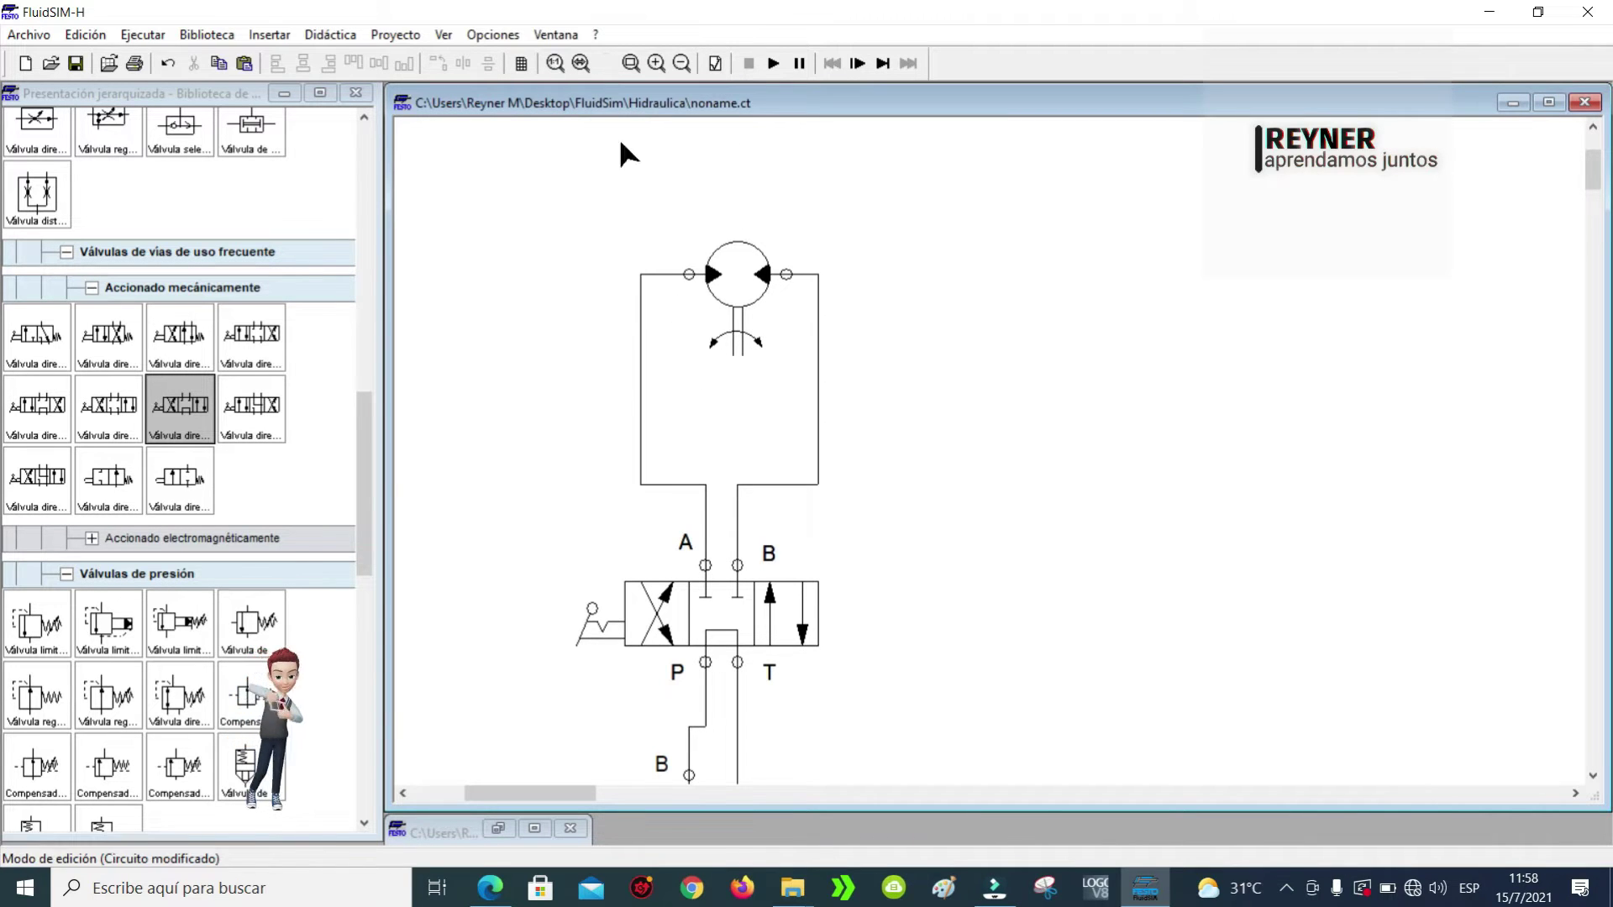
pyautogui.moveTo(729, 279); pyautogui.dragTo(713, 280)
pyautogui.click(921, 267)
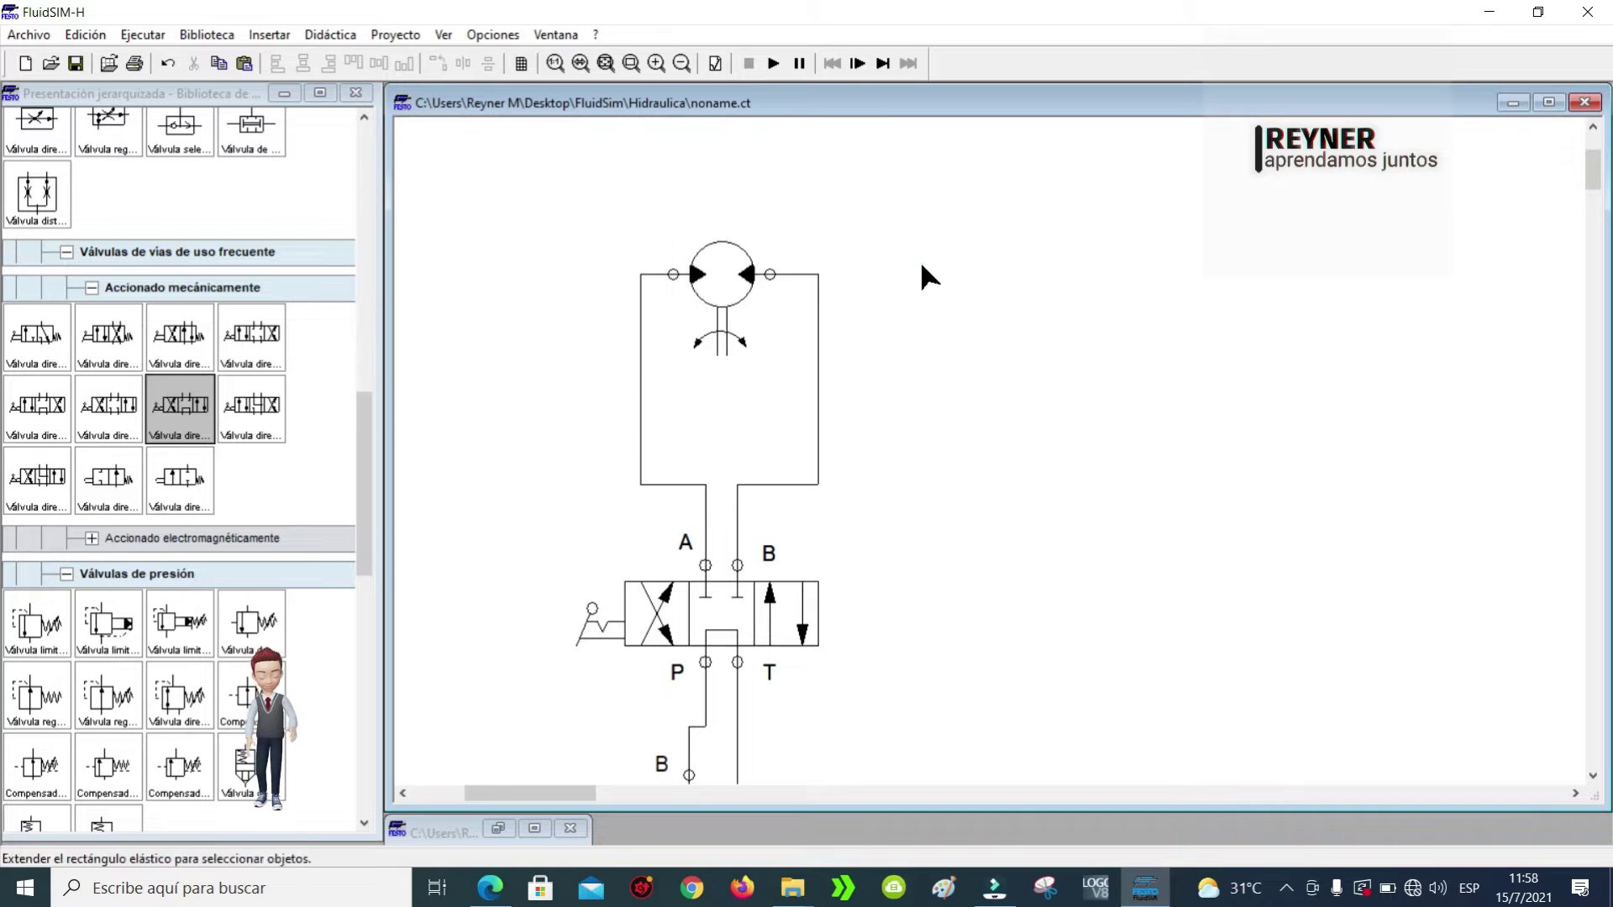
# Step: Move the circuit with the motor, 4/3-way valve and supply group up and slightly left, just below the title
pyautogui.click(607, 64)
pyautogui.scroll(-5, 798, 639)
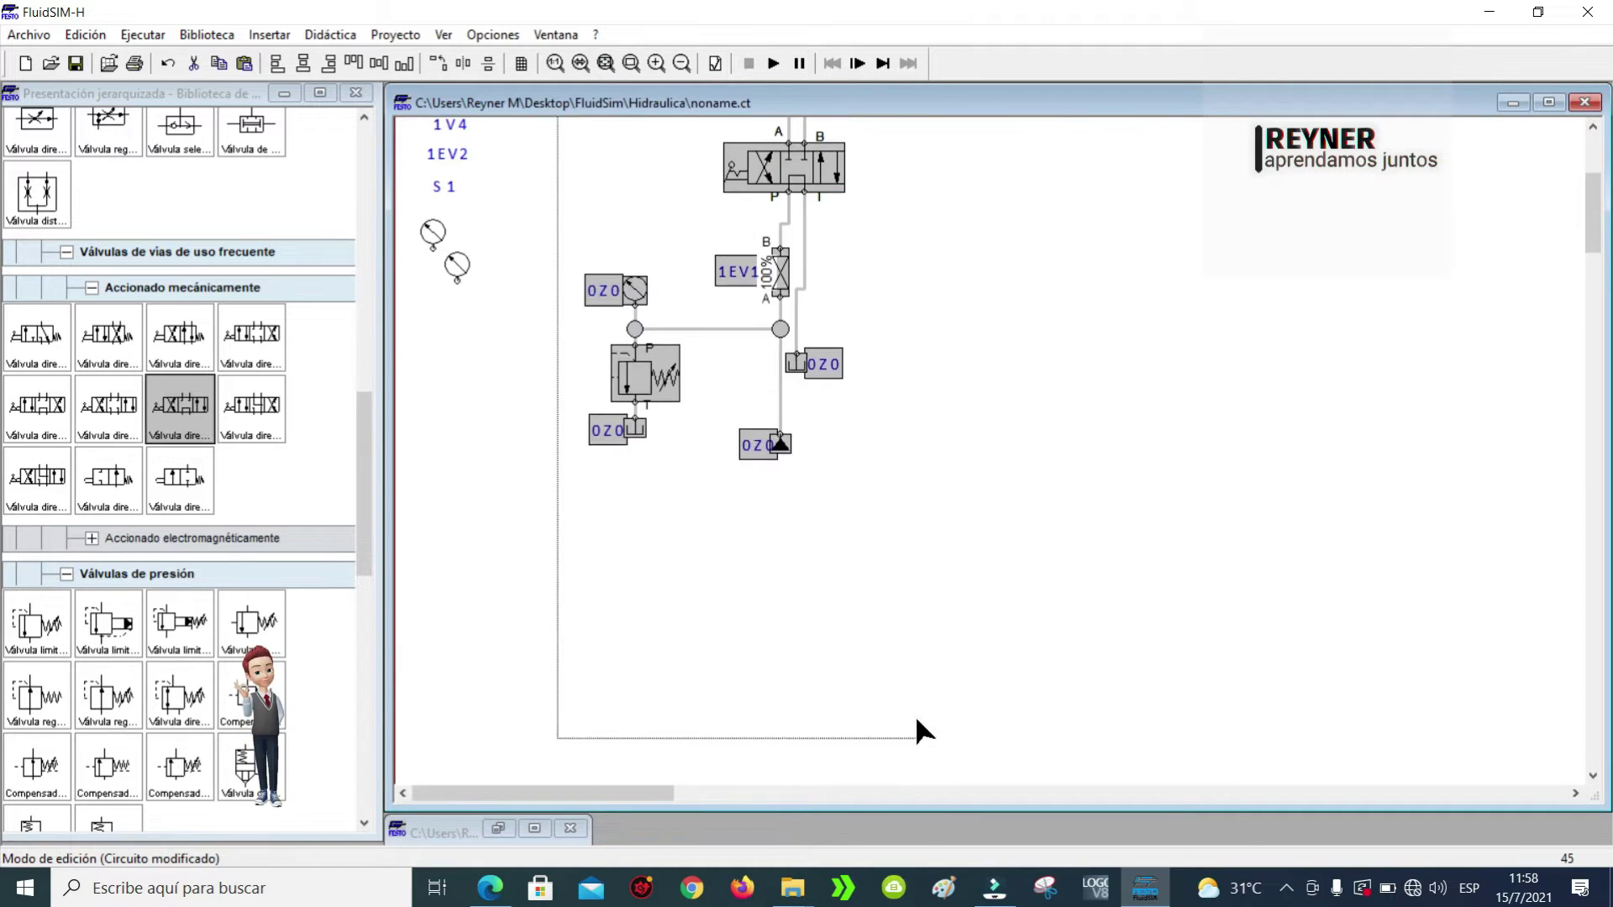
pyautogui.moveTo(1595, 252); pyautogui.dragTo(1600, 187)
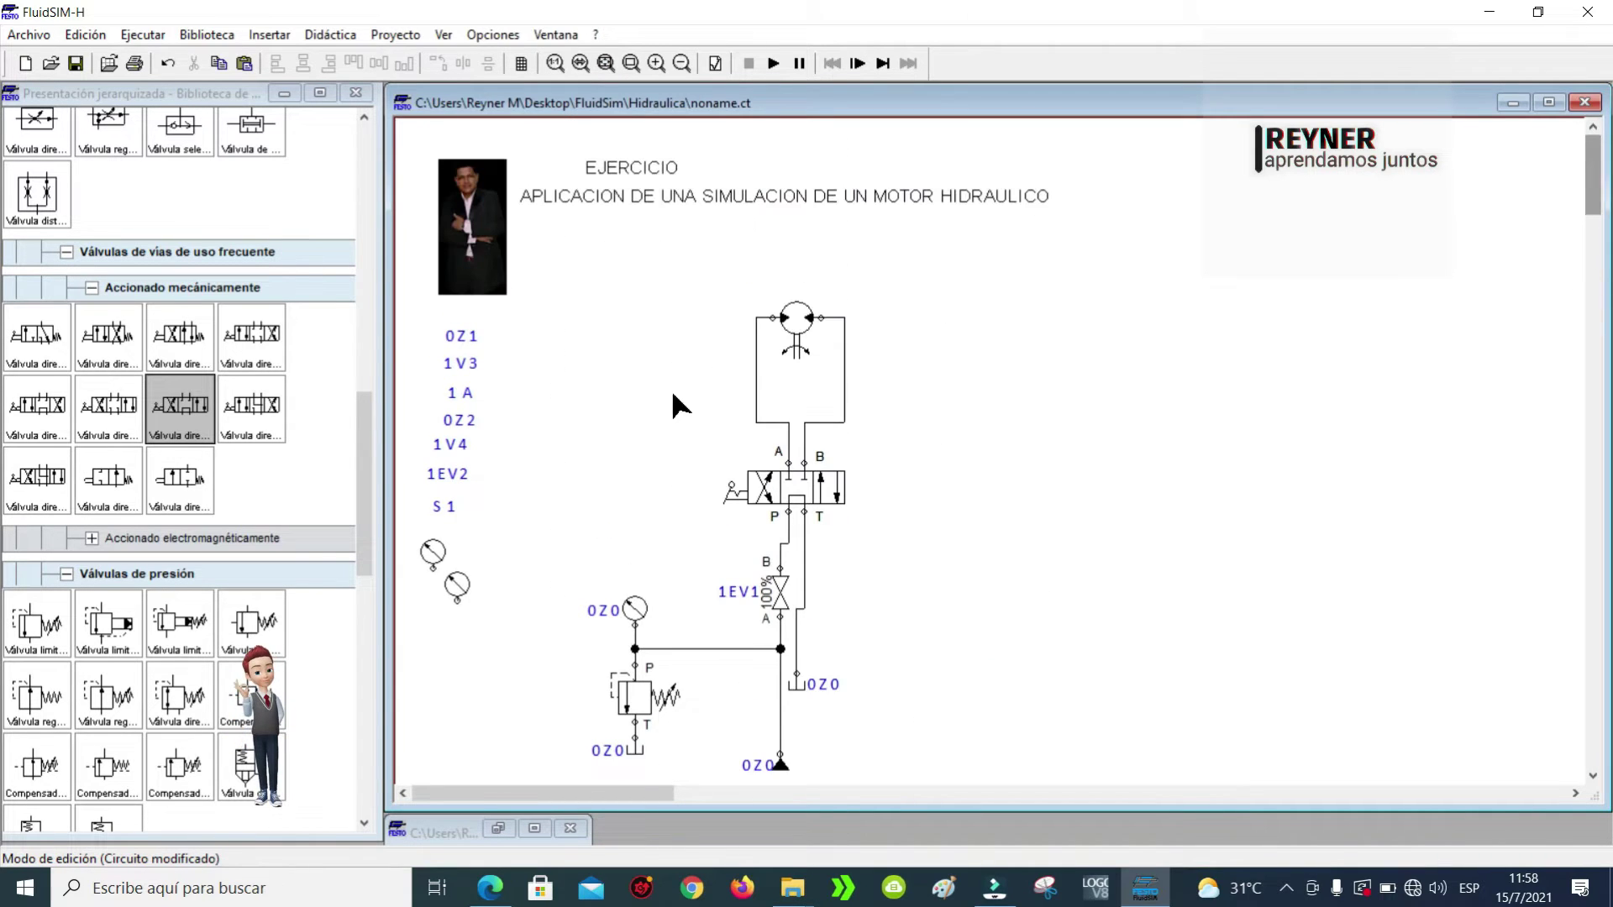
pyautogui.moveTo(546, 279); pyautogui.dragTo(618, 236)
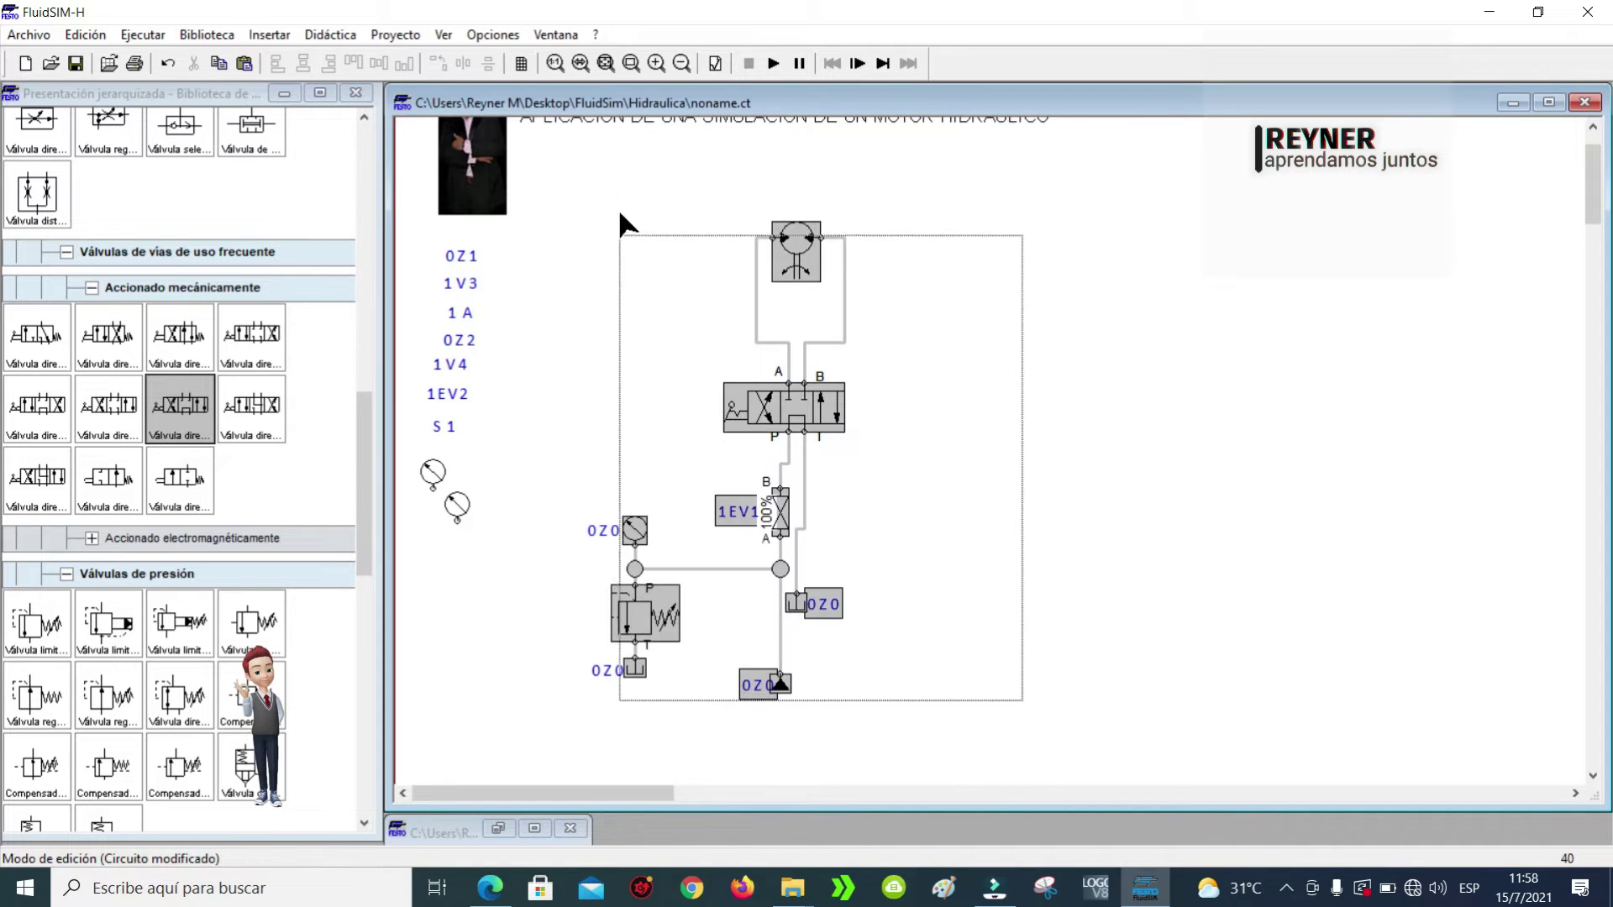
pyautogui.moveTo(789, 252); pyautogui.dragTo(762, 160)
pyautogui.click(964, 403)
# Step: Reposition the two 0Z0 labels beside the pressure gauge and the tank under the pressure relief valve
pyautogui.moveTo(607, 670); pyautogui.dragTo(567, 444)
pyautogui.doubleClick(585, 600)
pyautogui.click(969, 296)
pyautogui.click(1137, 406)
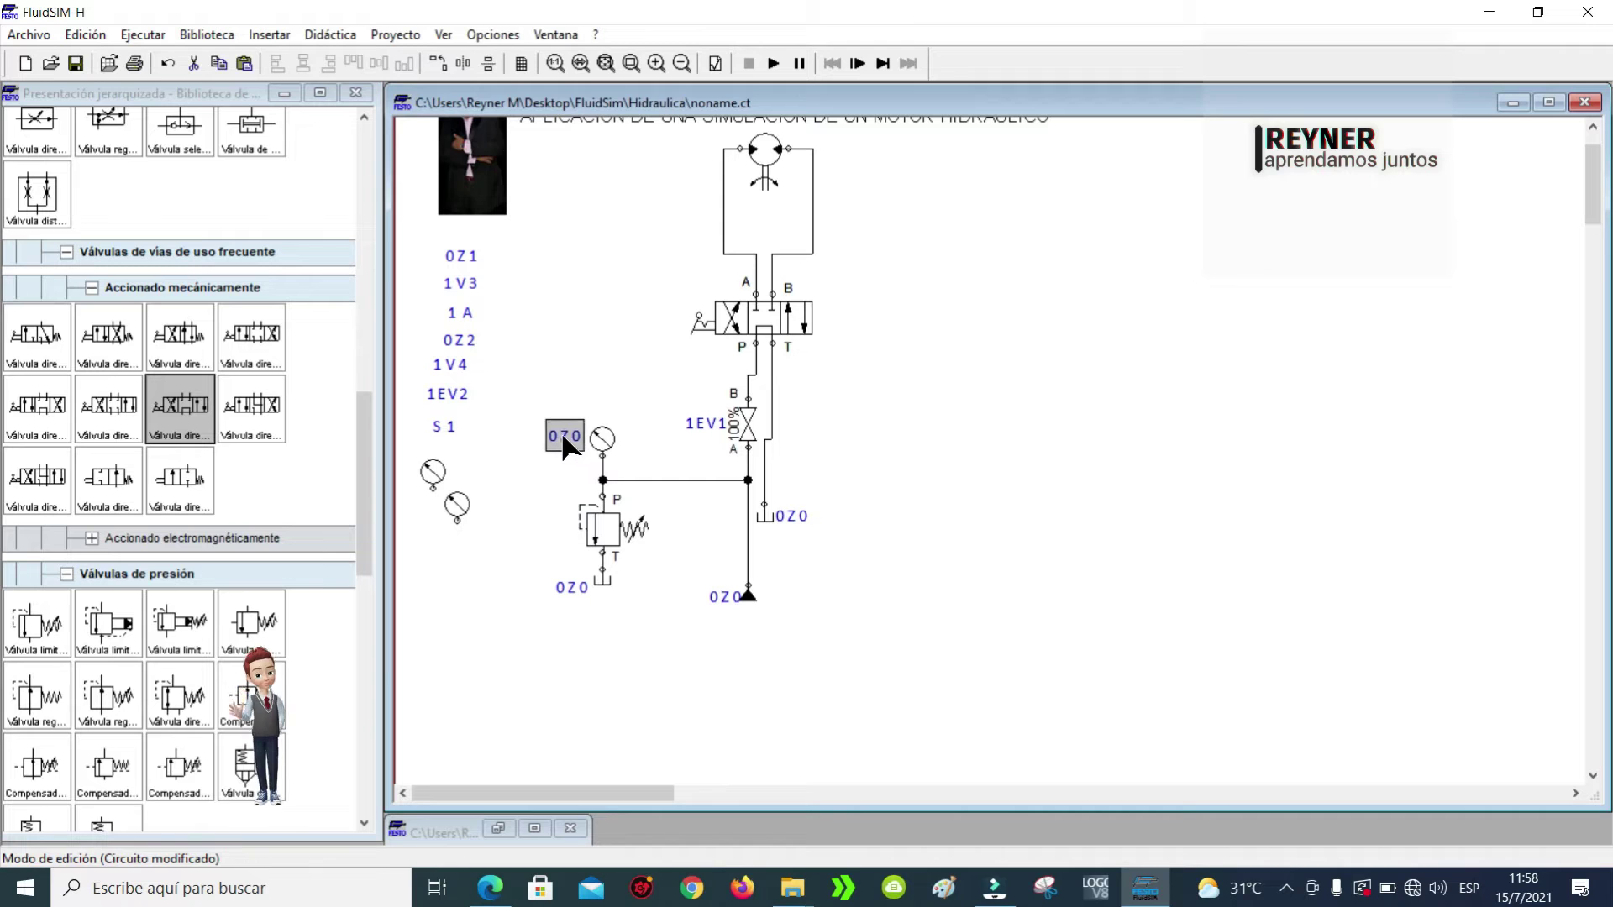
pyautogui.click(1125, 466)
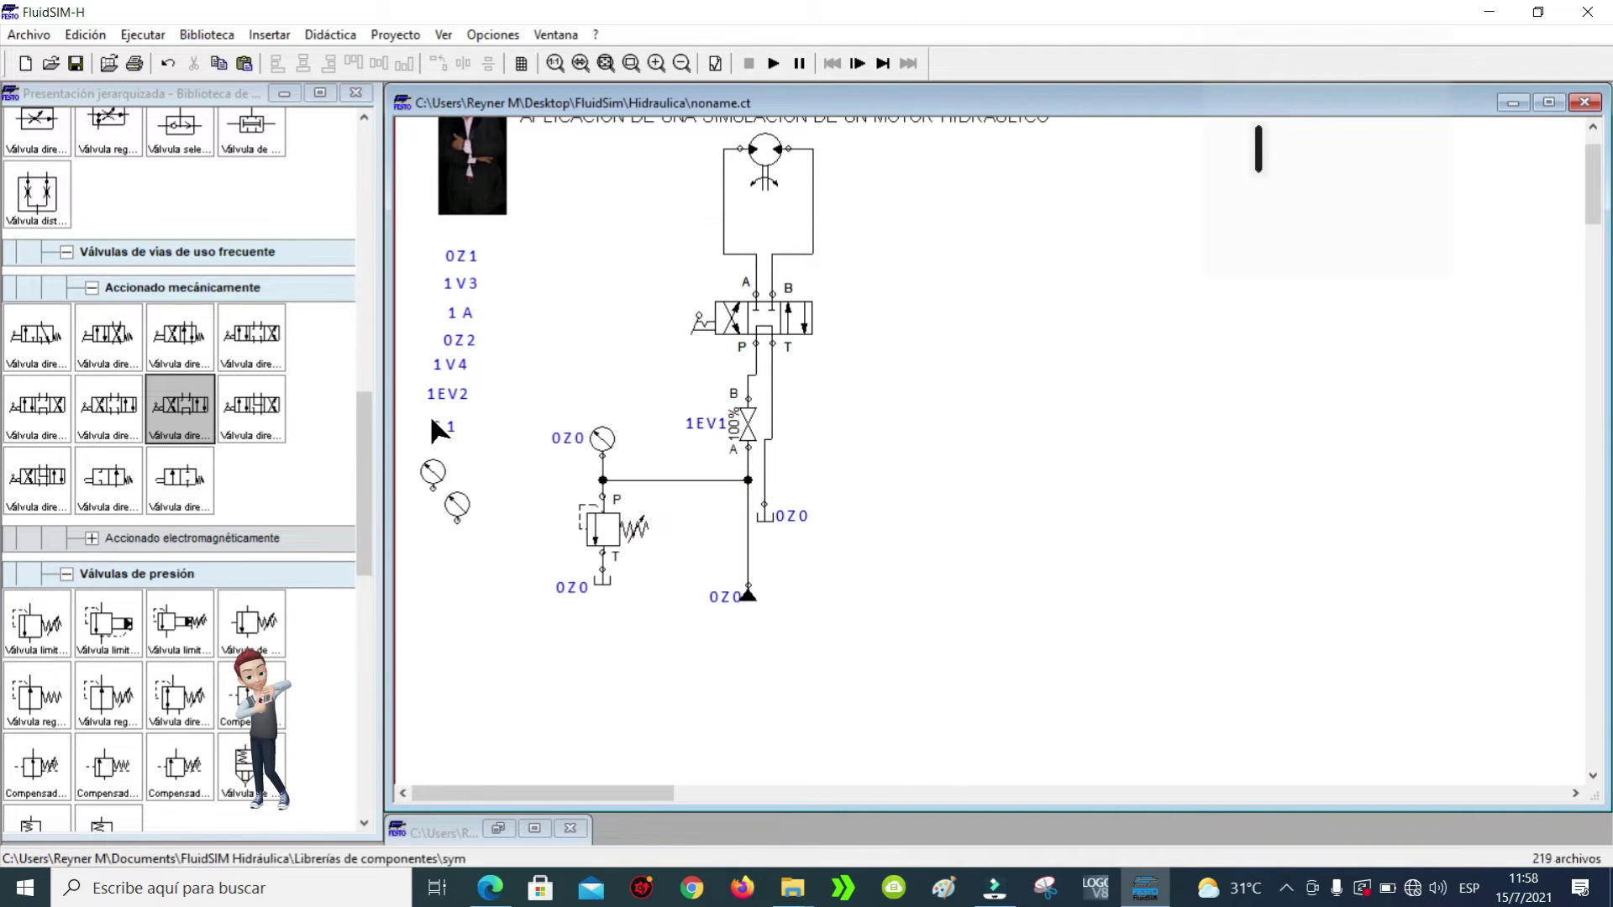
pyautogui.scroll(1, 1026, 558)
pyautogui.click(1199, 342)
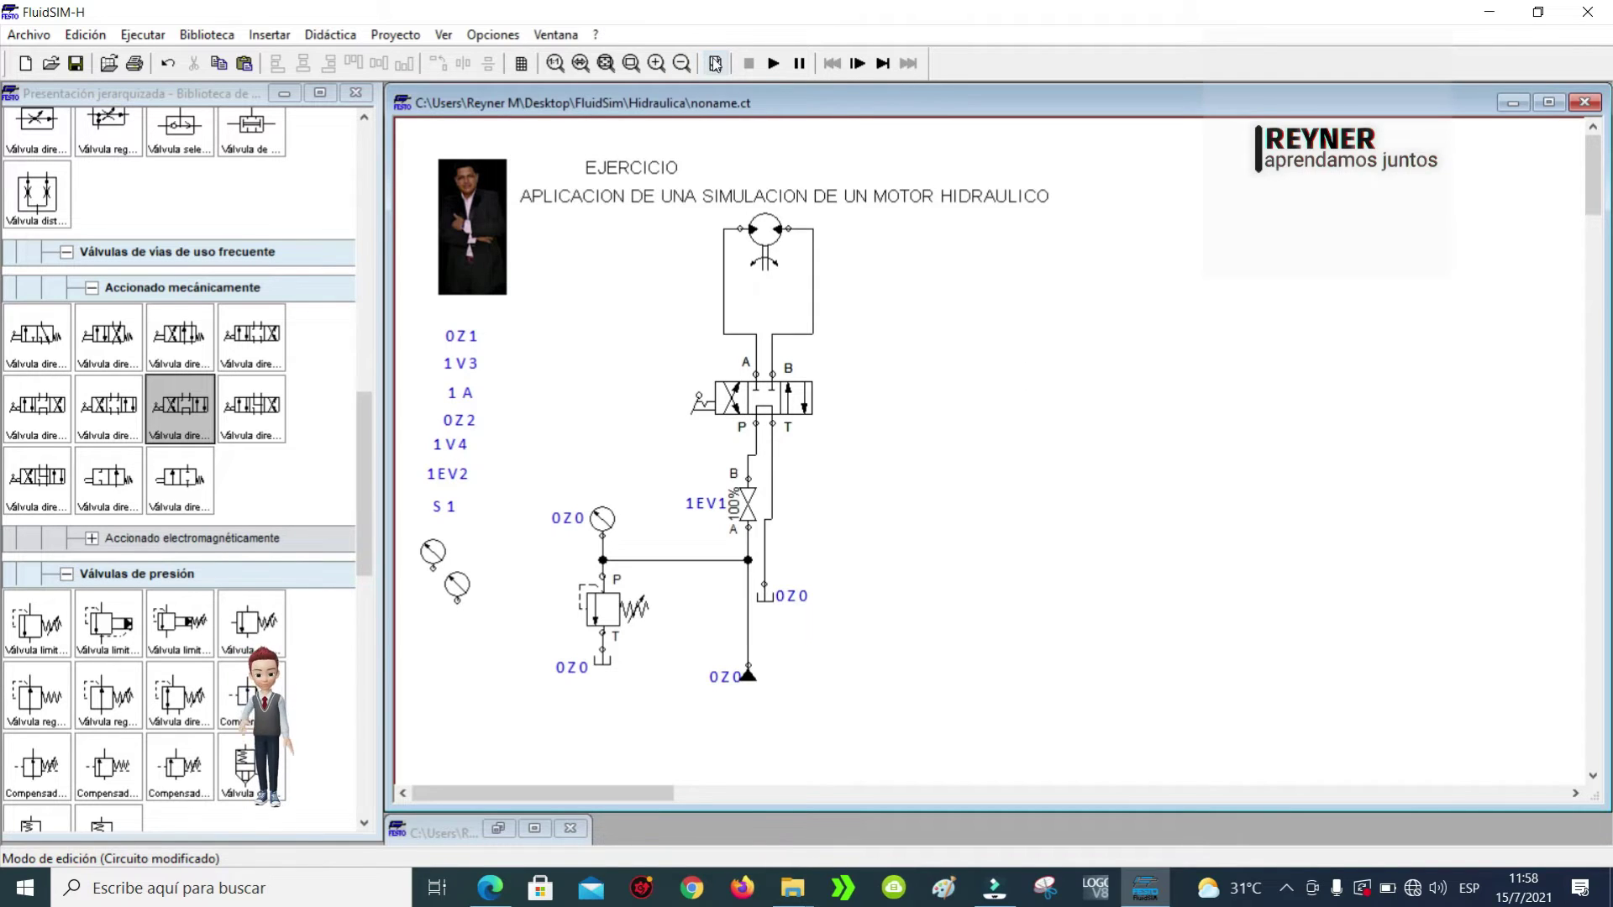
# Step: Check the circuit for graphical errors and delete the two unconnected pressure gauges below the S1 label
pyautogui.click(714, 64)
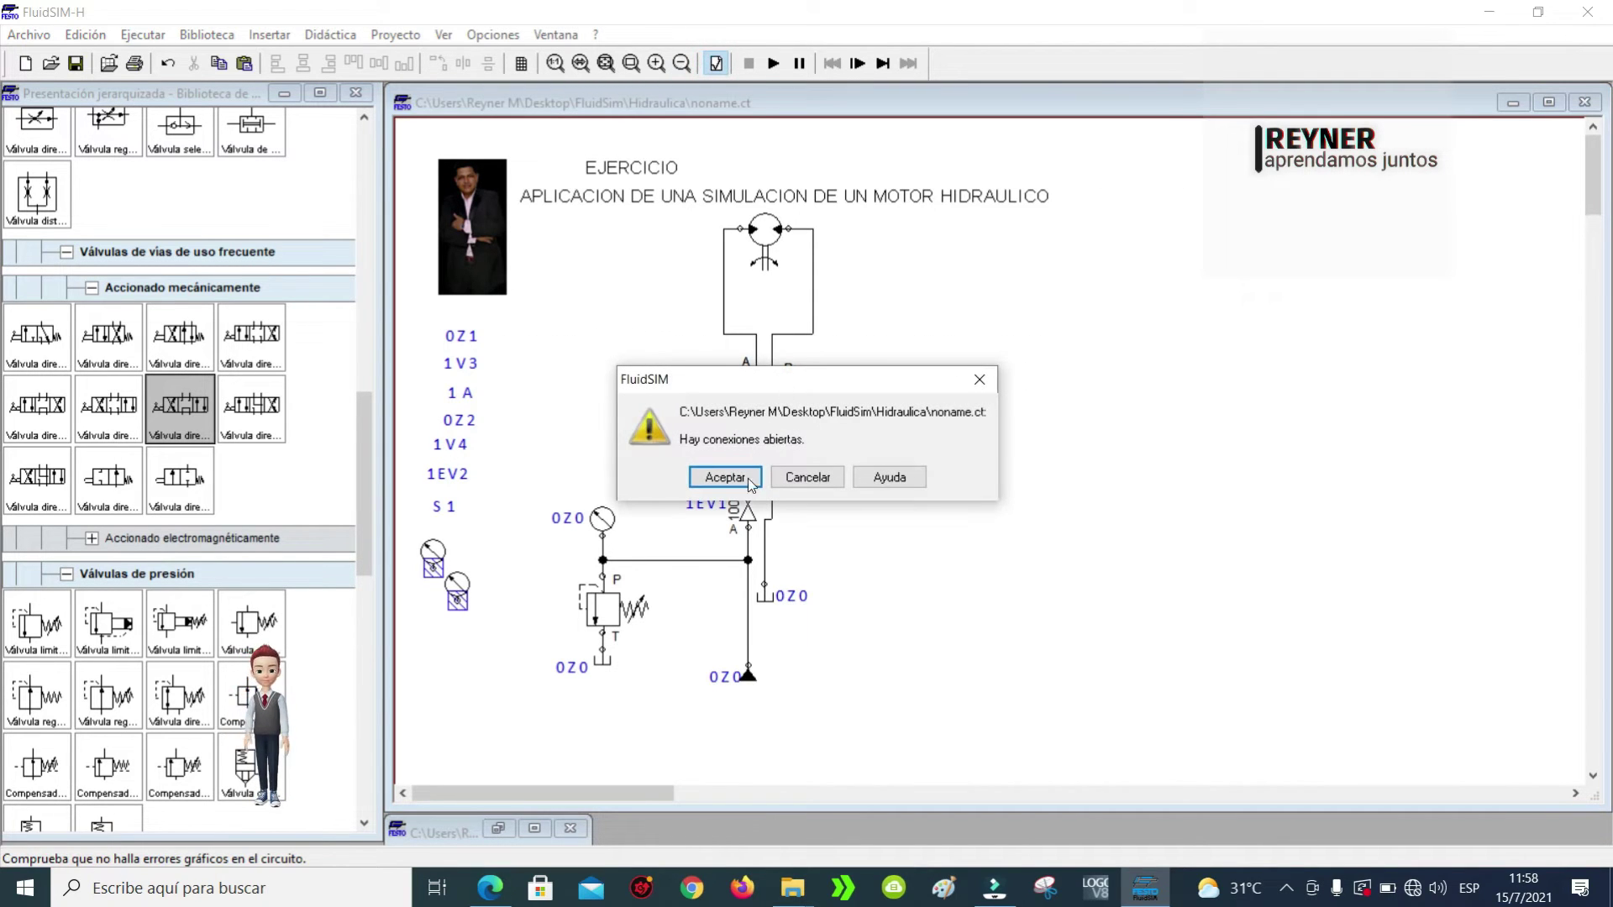
pyautogui.click(695, 478)
pyautogui.click(494, 639)
pyautogui.moveTo(505, 608); pyautogui.dragTo(406, 512)
pyautogui.press('Delete')
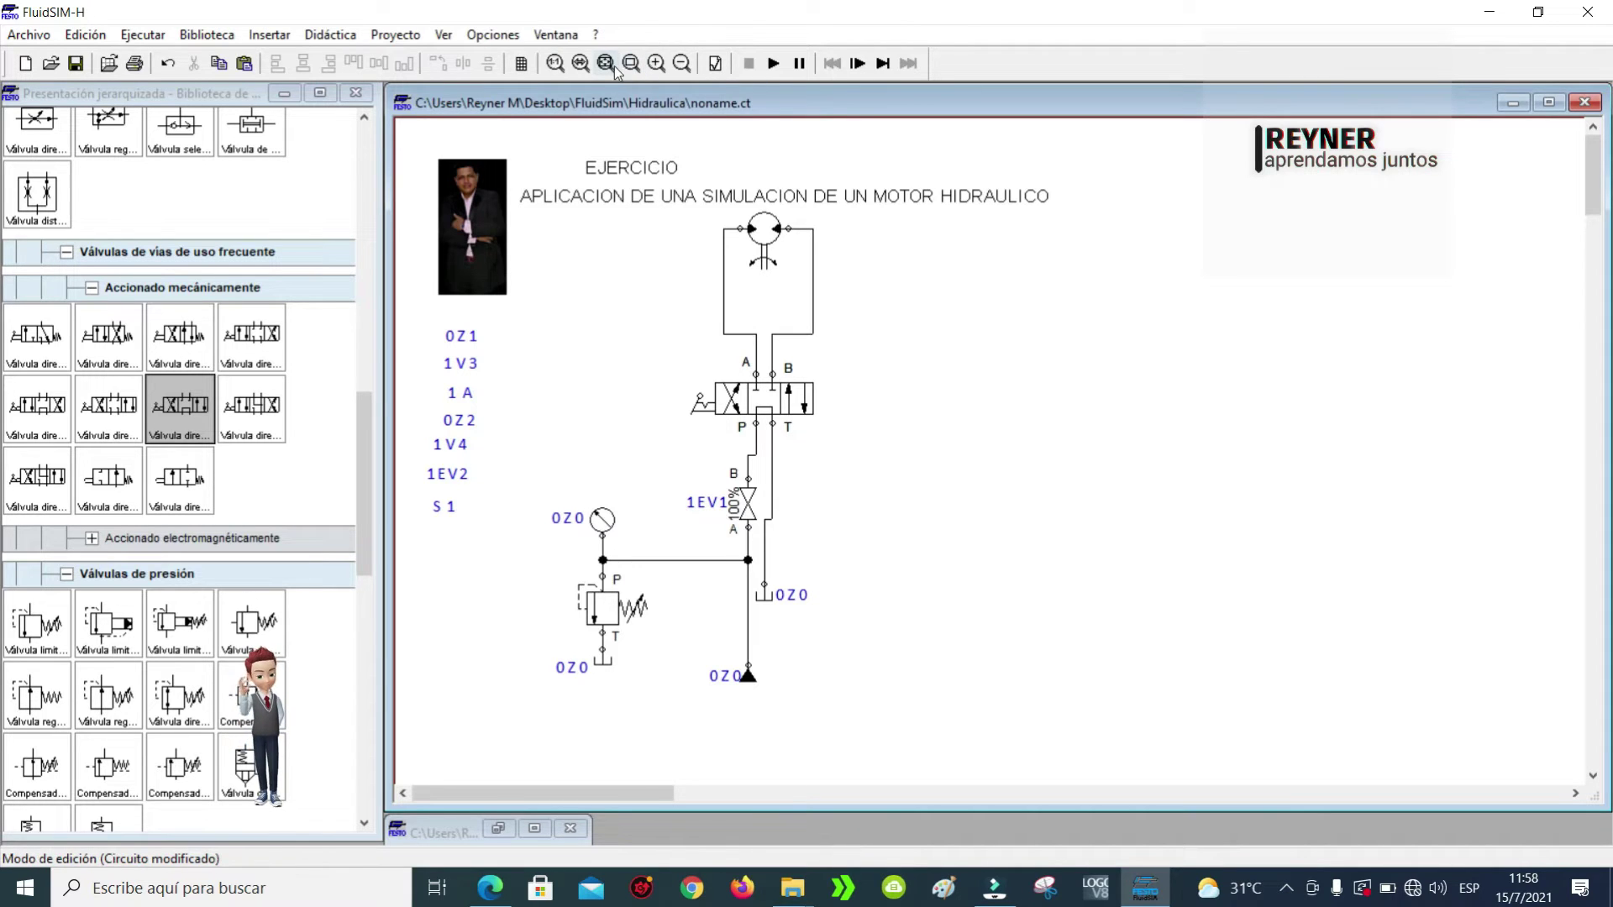
# Step: Start the simulation, shift the 4/3-way valve to its crossed position and examine the flow through the motor
pyautogui.click(773, 63)
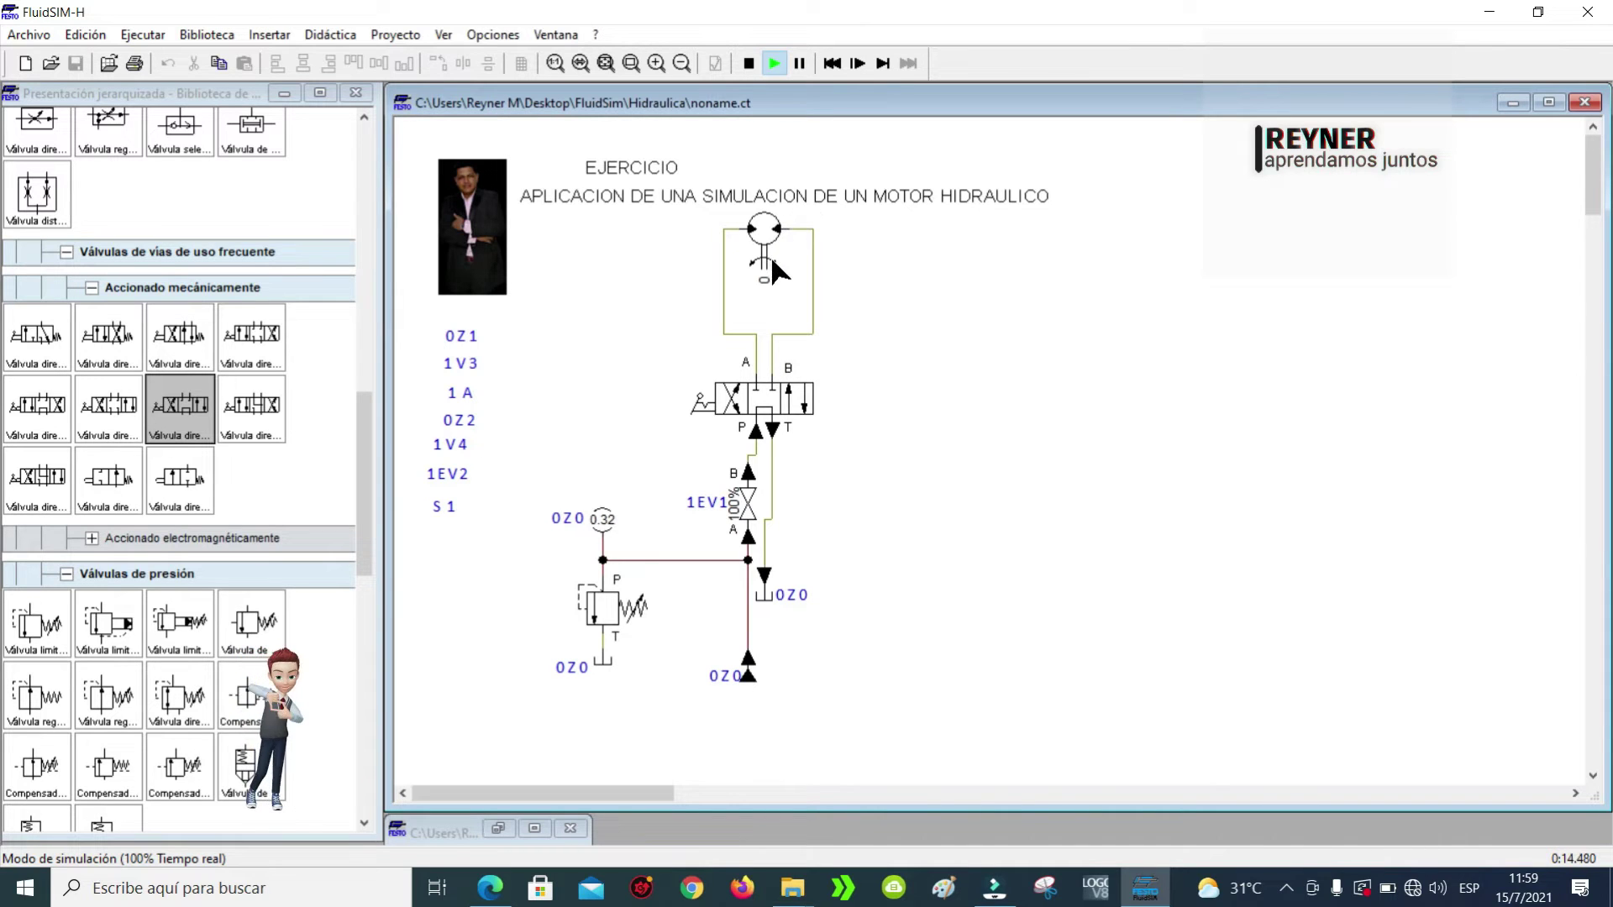
pyautogui.click(739, 406)
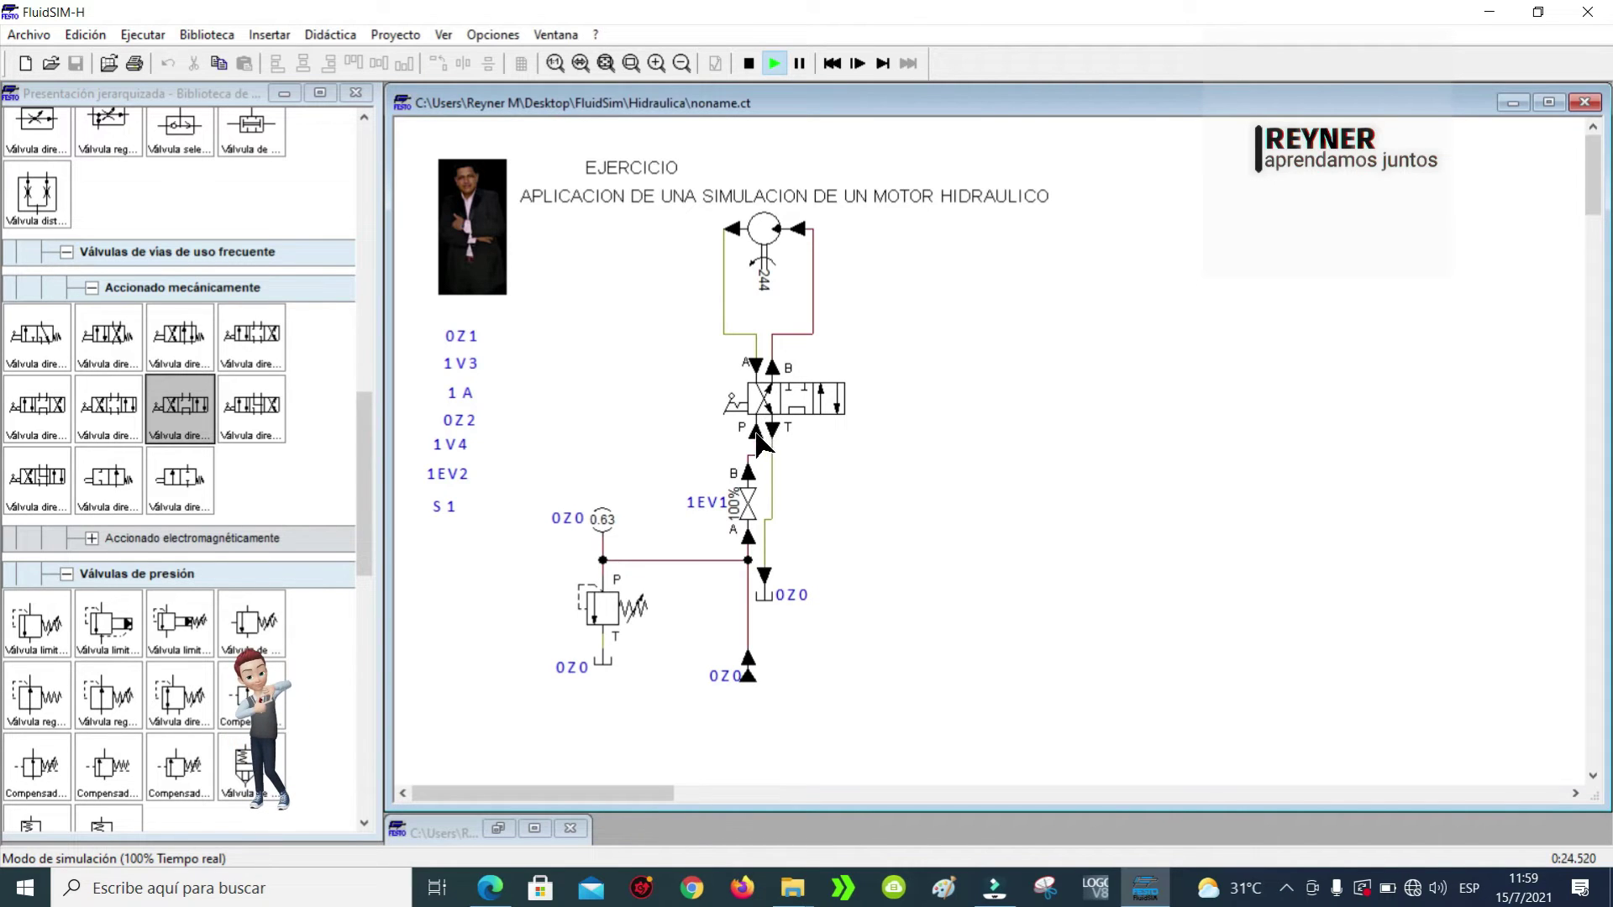
pyautogui.click(632, 63)
pyautogui.moveTo(1019, 503); pyautogui.dragTo(582, 176)
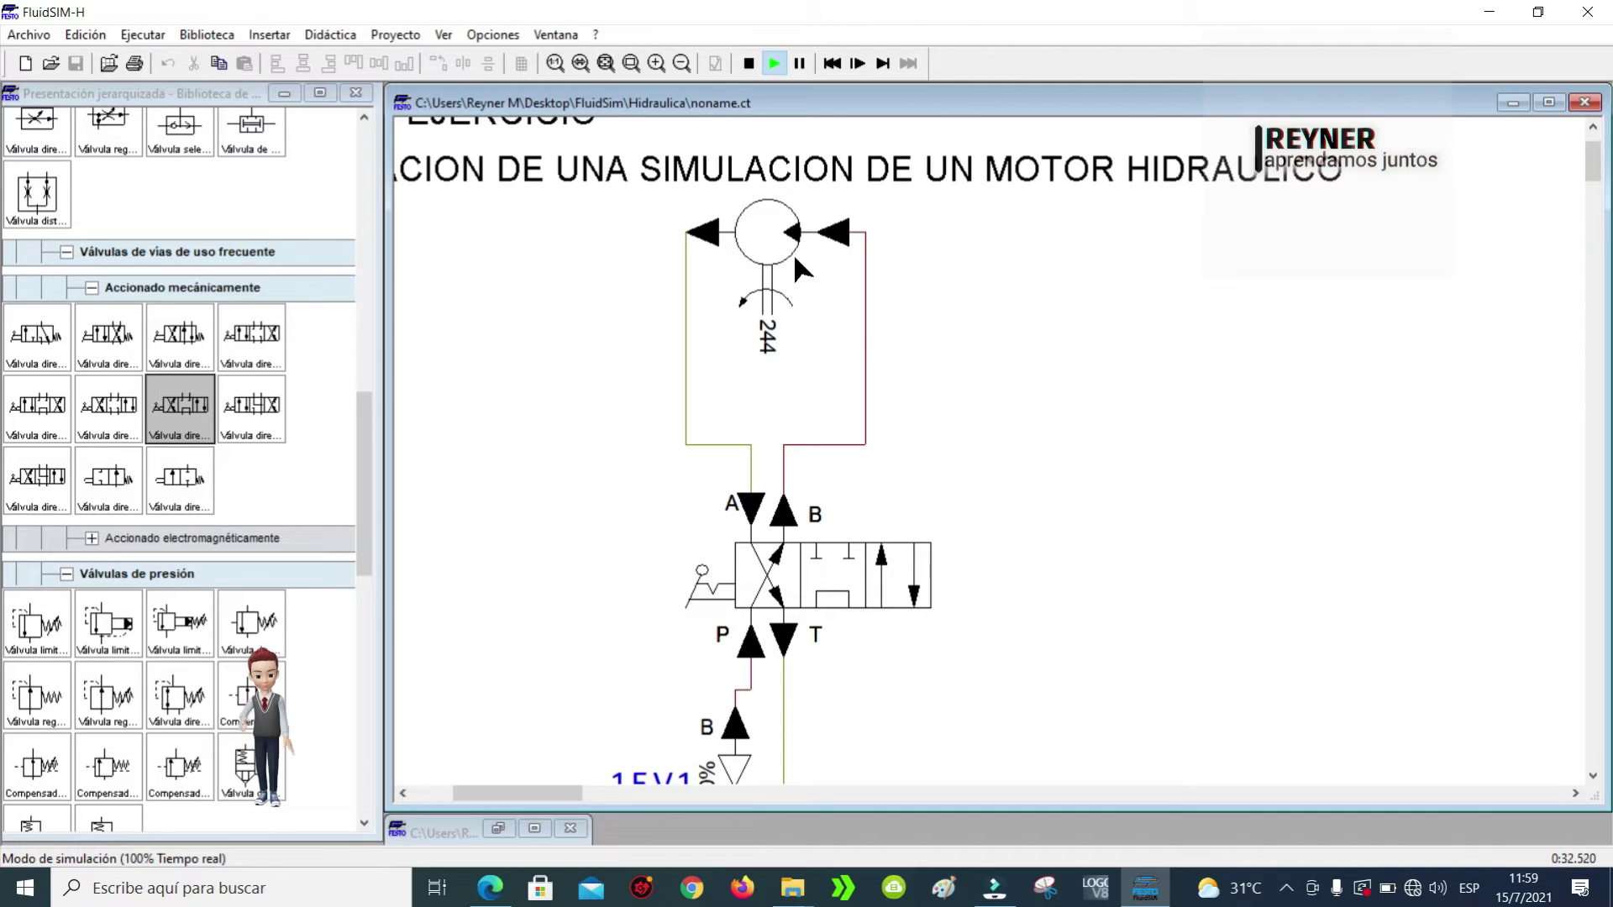
# Step: Shift the 4/3-way valve through its centre, parallel and crossed positions to observe the motor, and stop the simulation
pyautogui.click(826, 575)
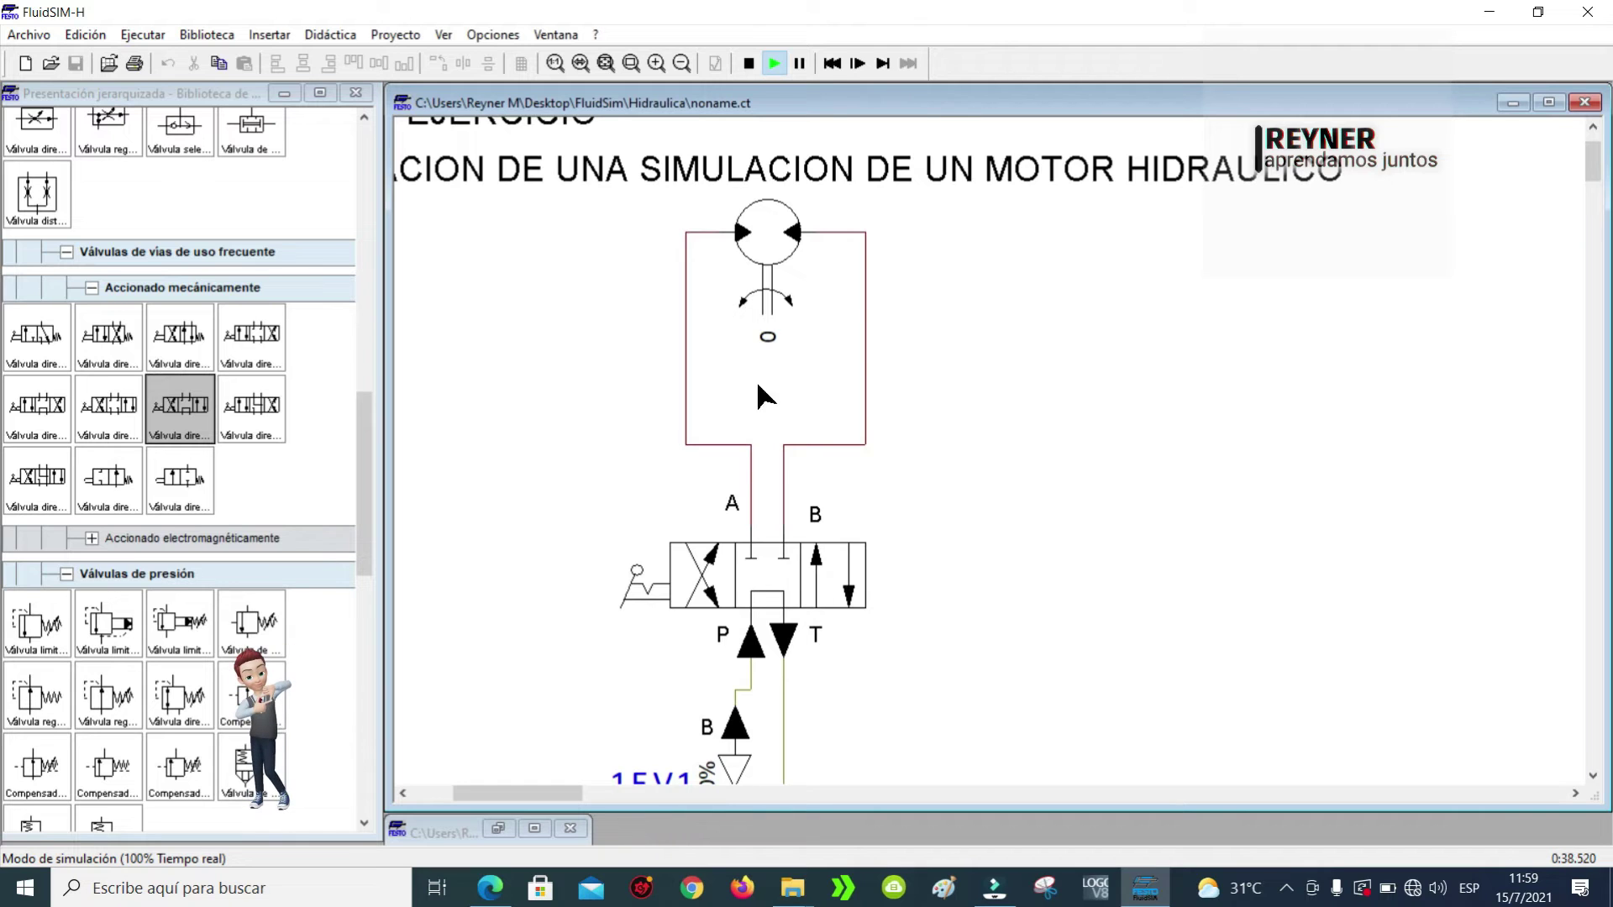
pyautogui.click(819, 585)
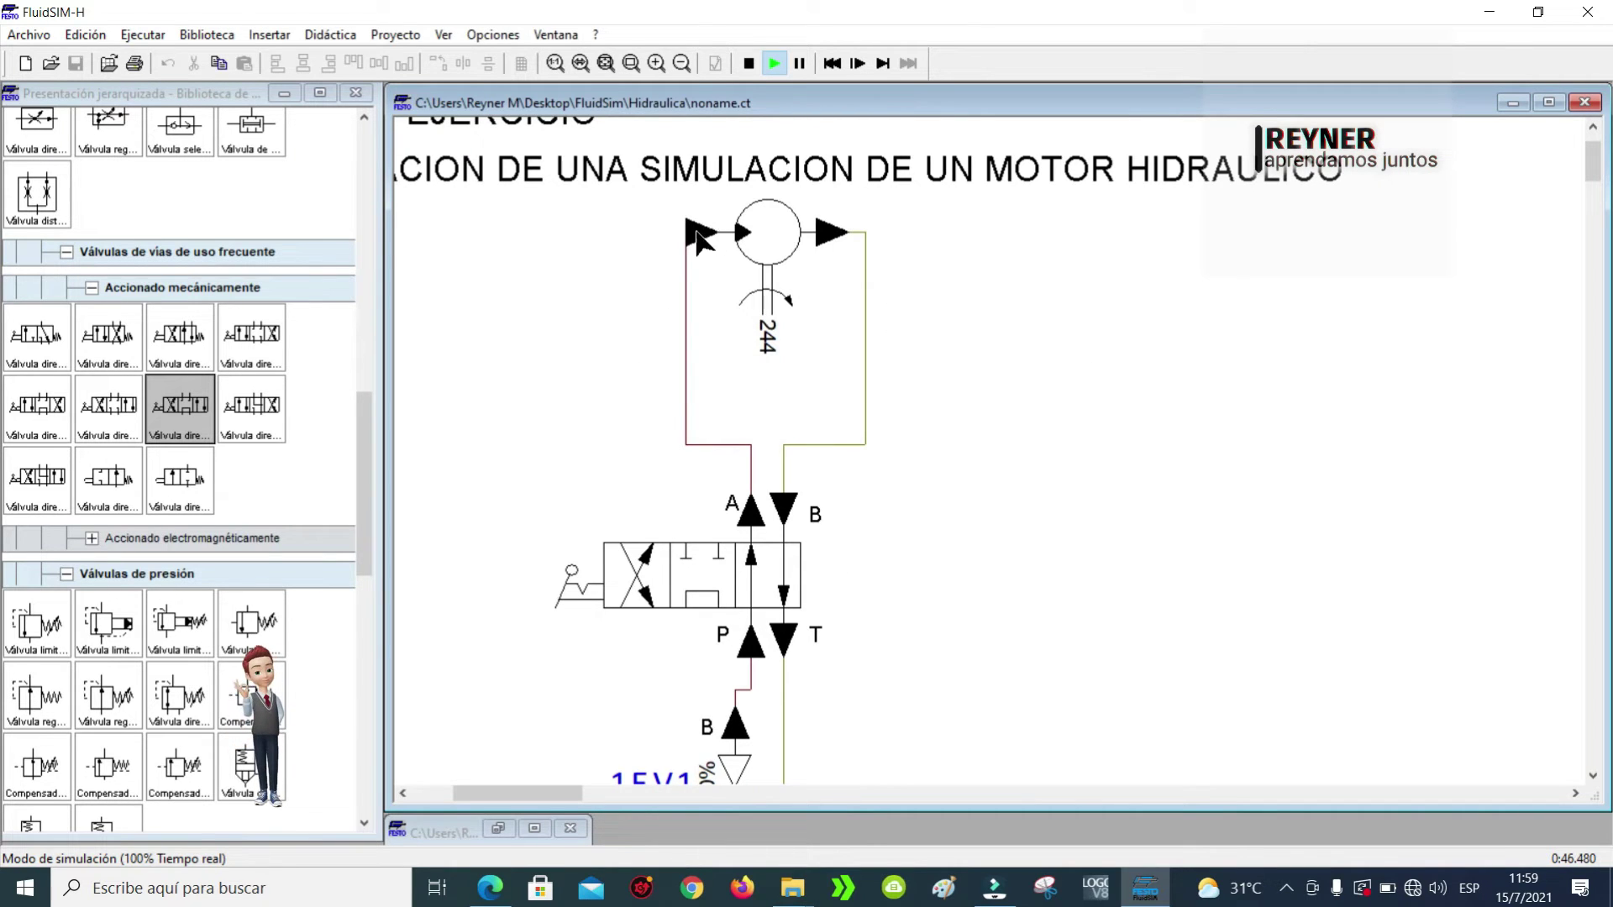
pyautogui.click(762, 595)
pyautogui.click(677, 577)
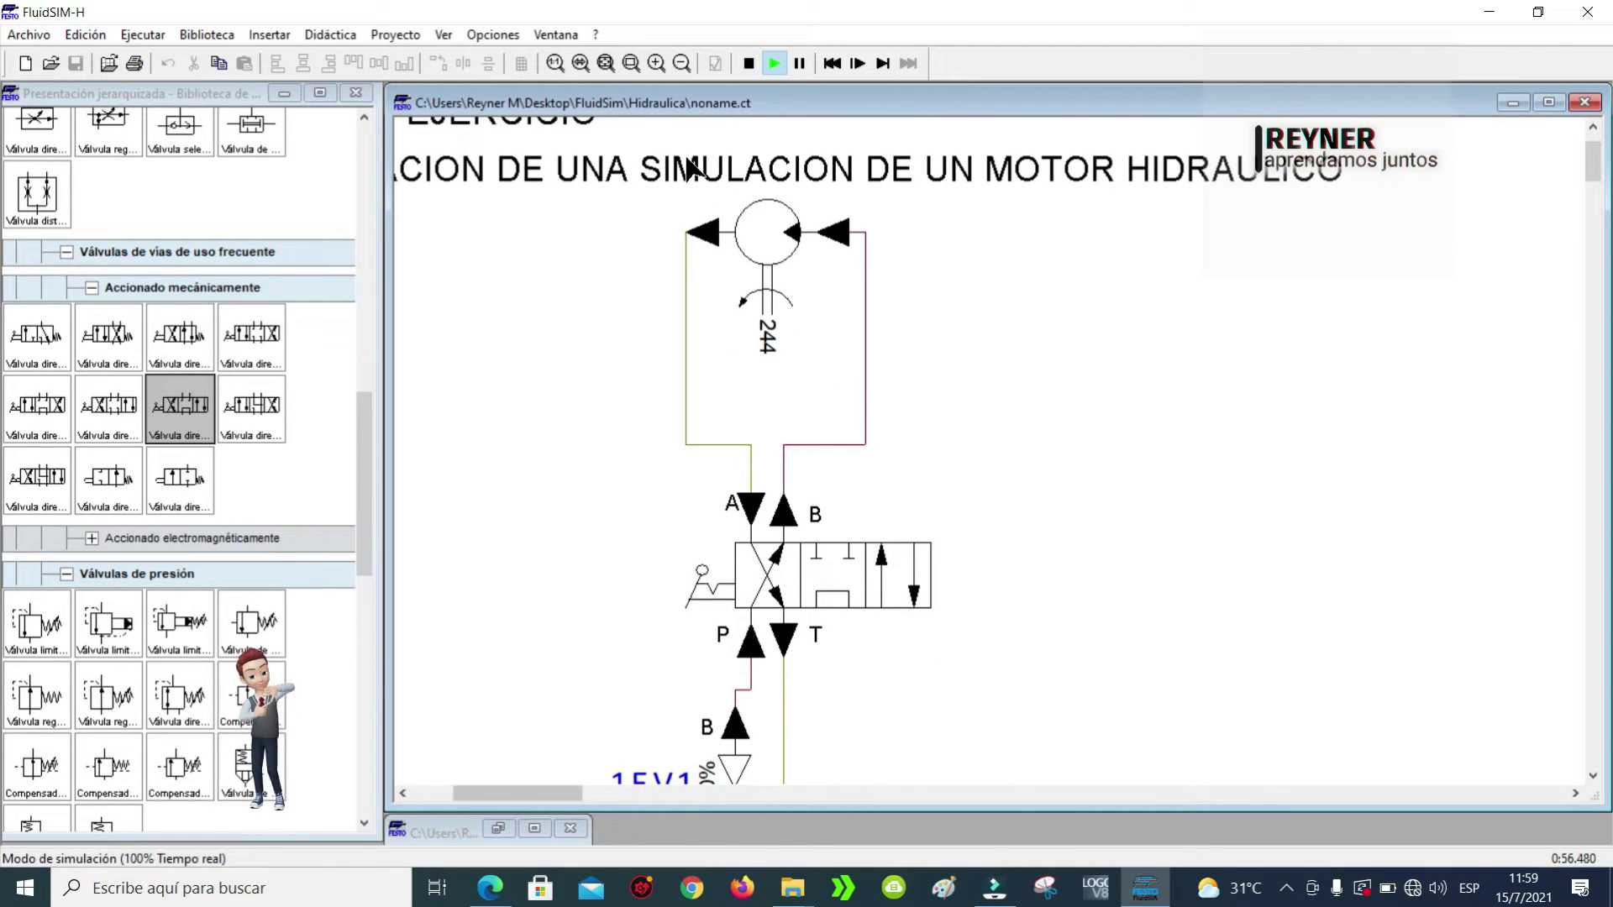
pyautogui.click(747, 65)
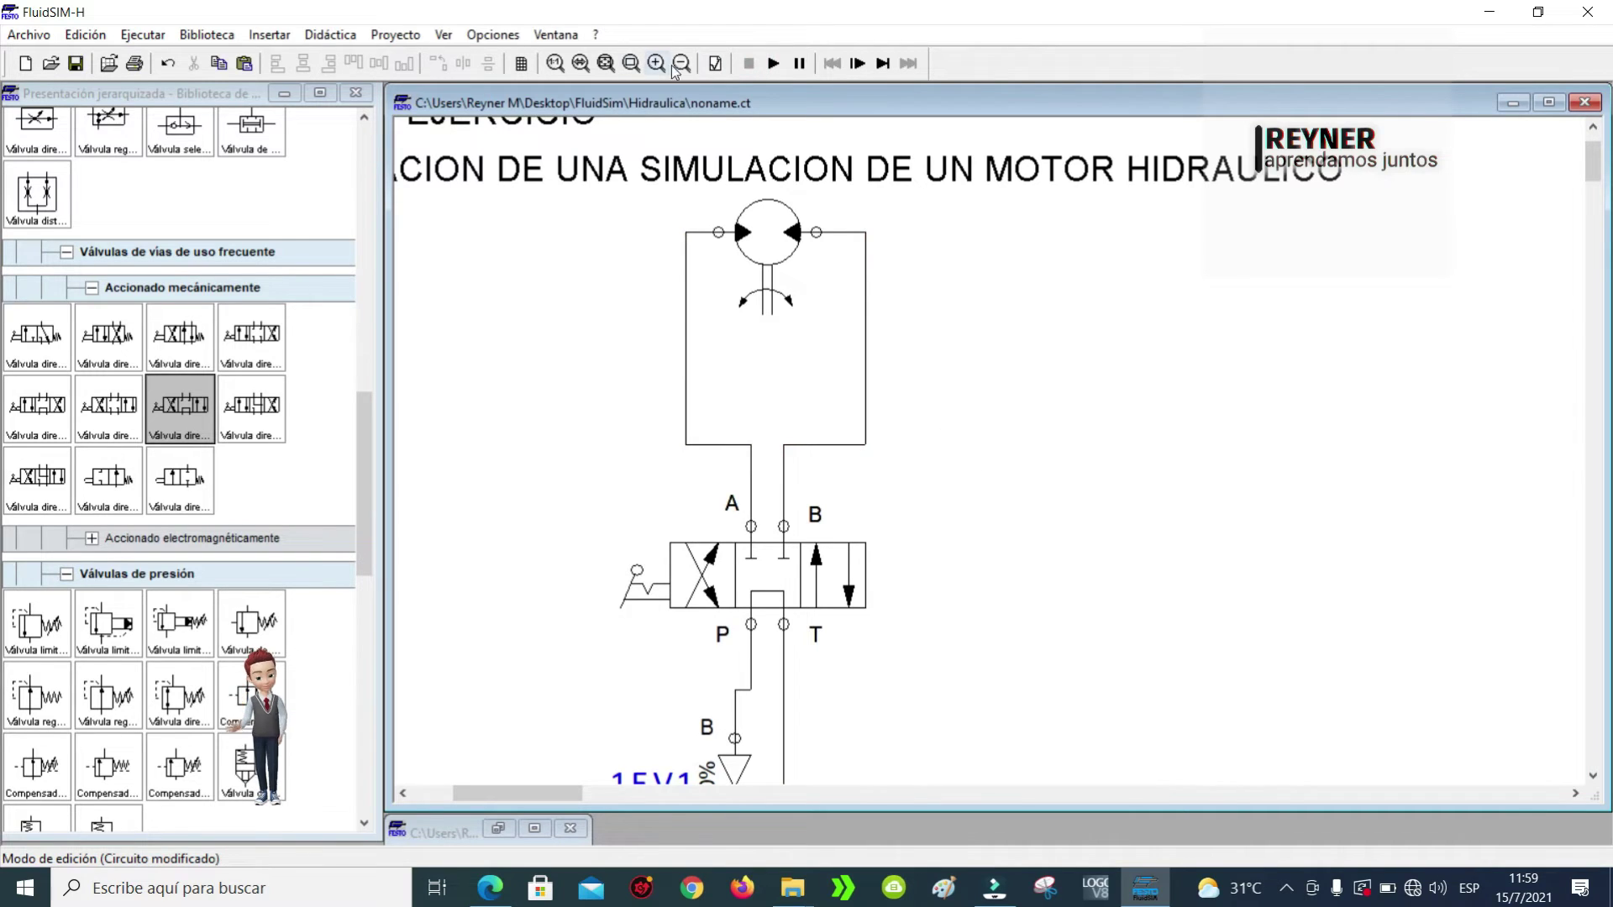
# Step: Run the simulation again, reversing the motor several times with the lever valve, and stop it with the valve centred
pyautogui.click(773, 64)
pyautogui.click(724, 569)
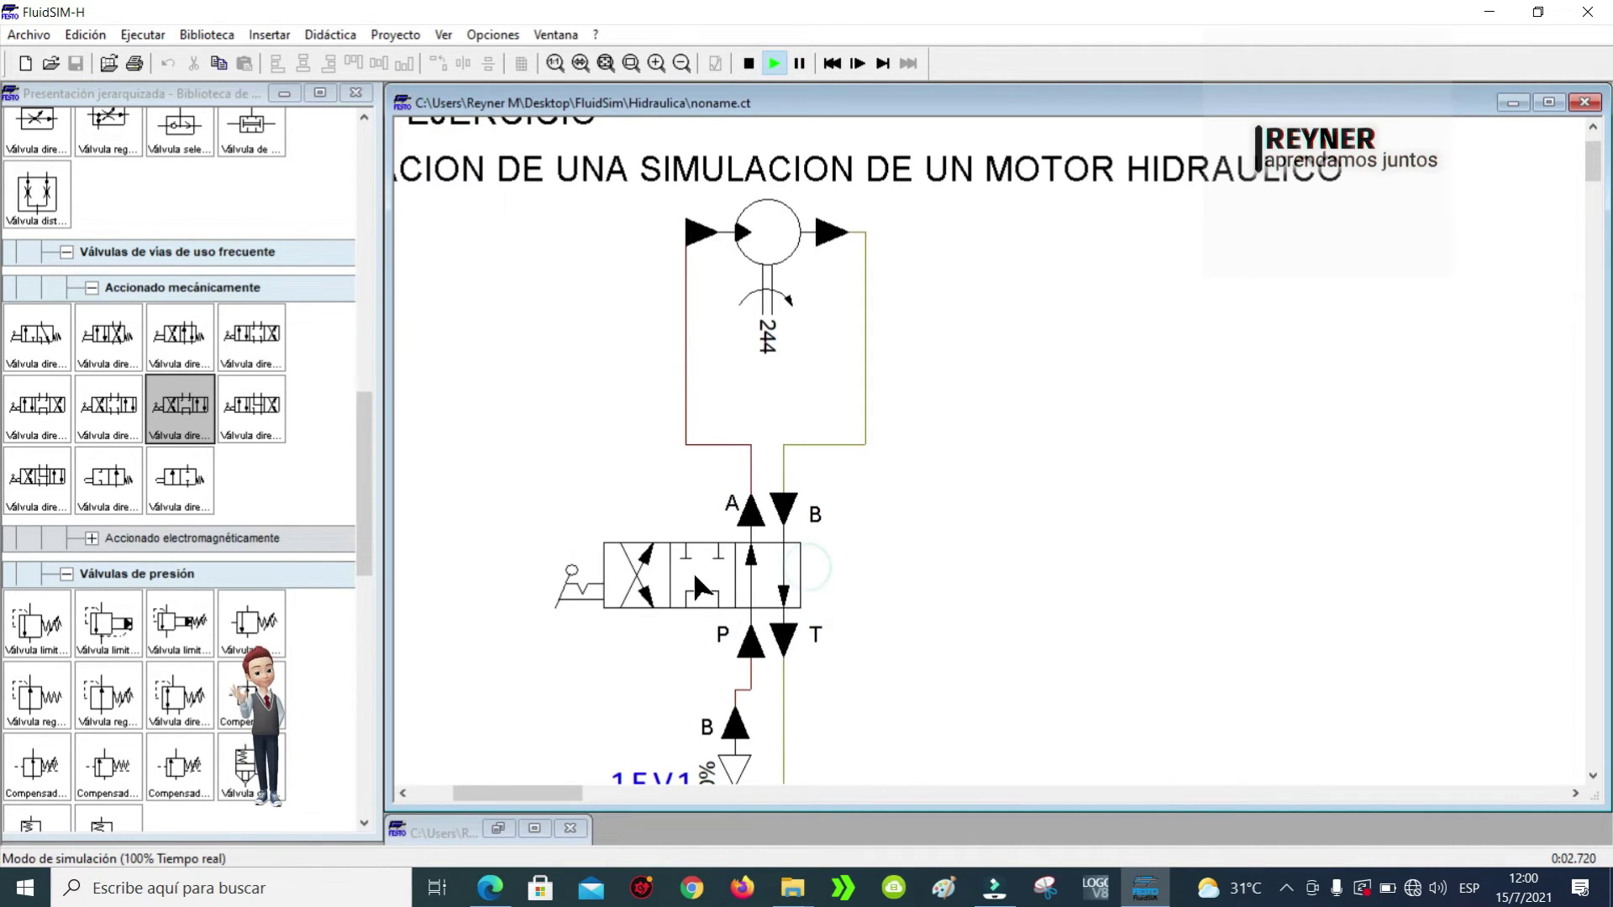
pyautogui.click(677, 562)
pyautogui.click(803, 571)
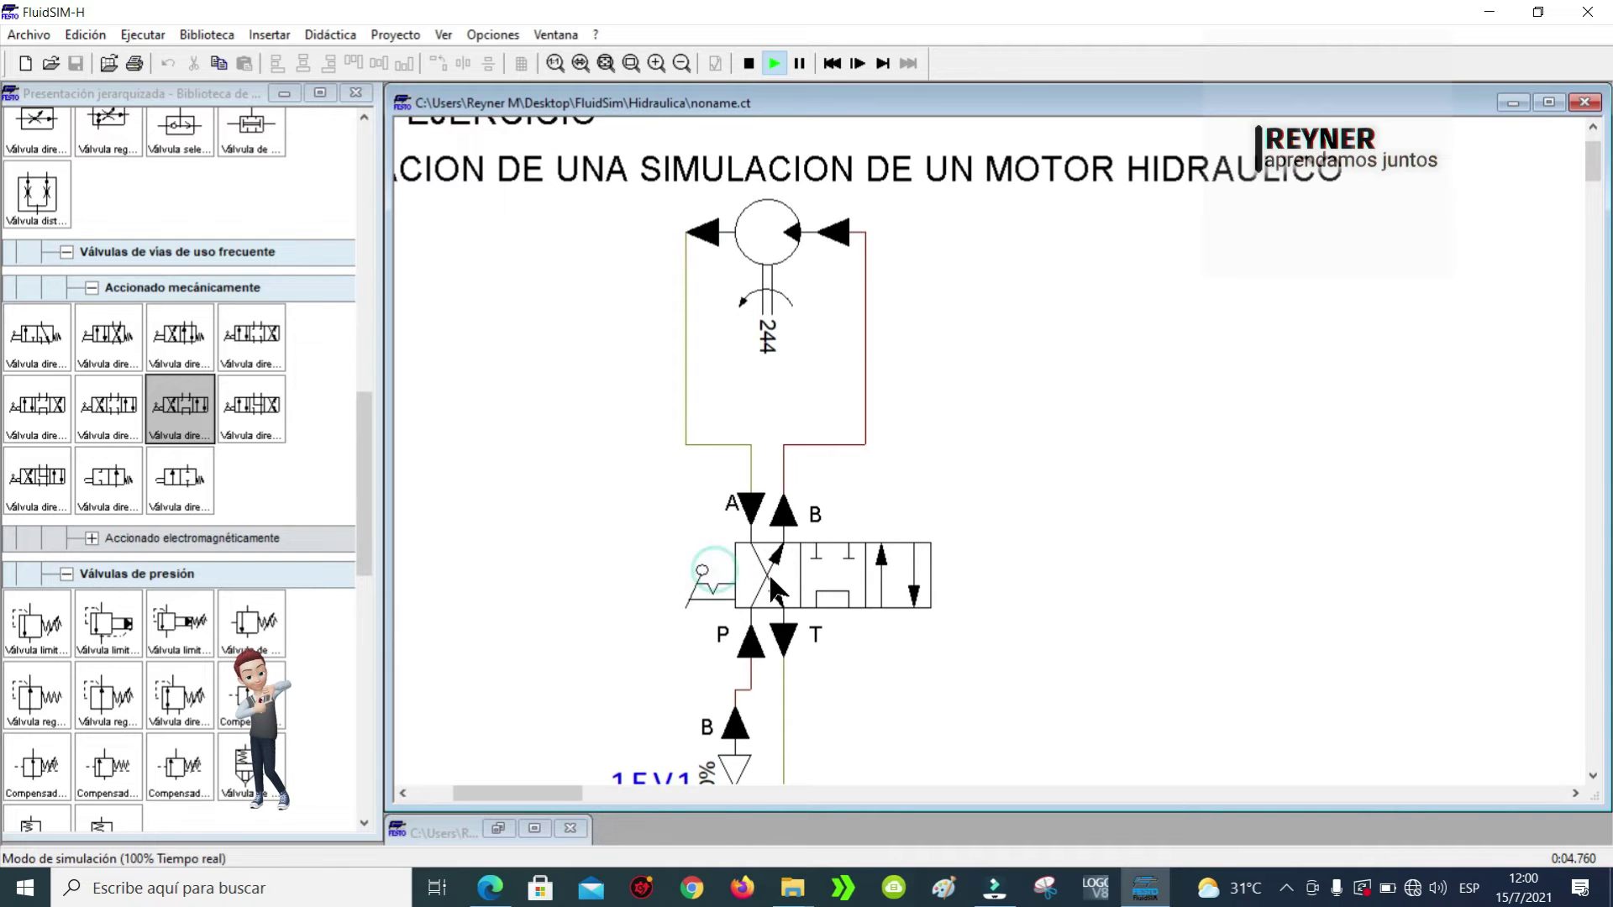
pyautogui.click(677, 559)
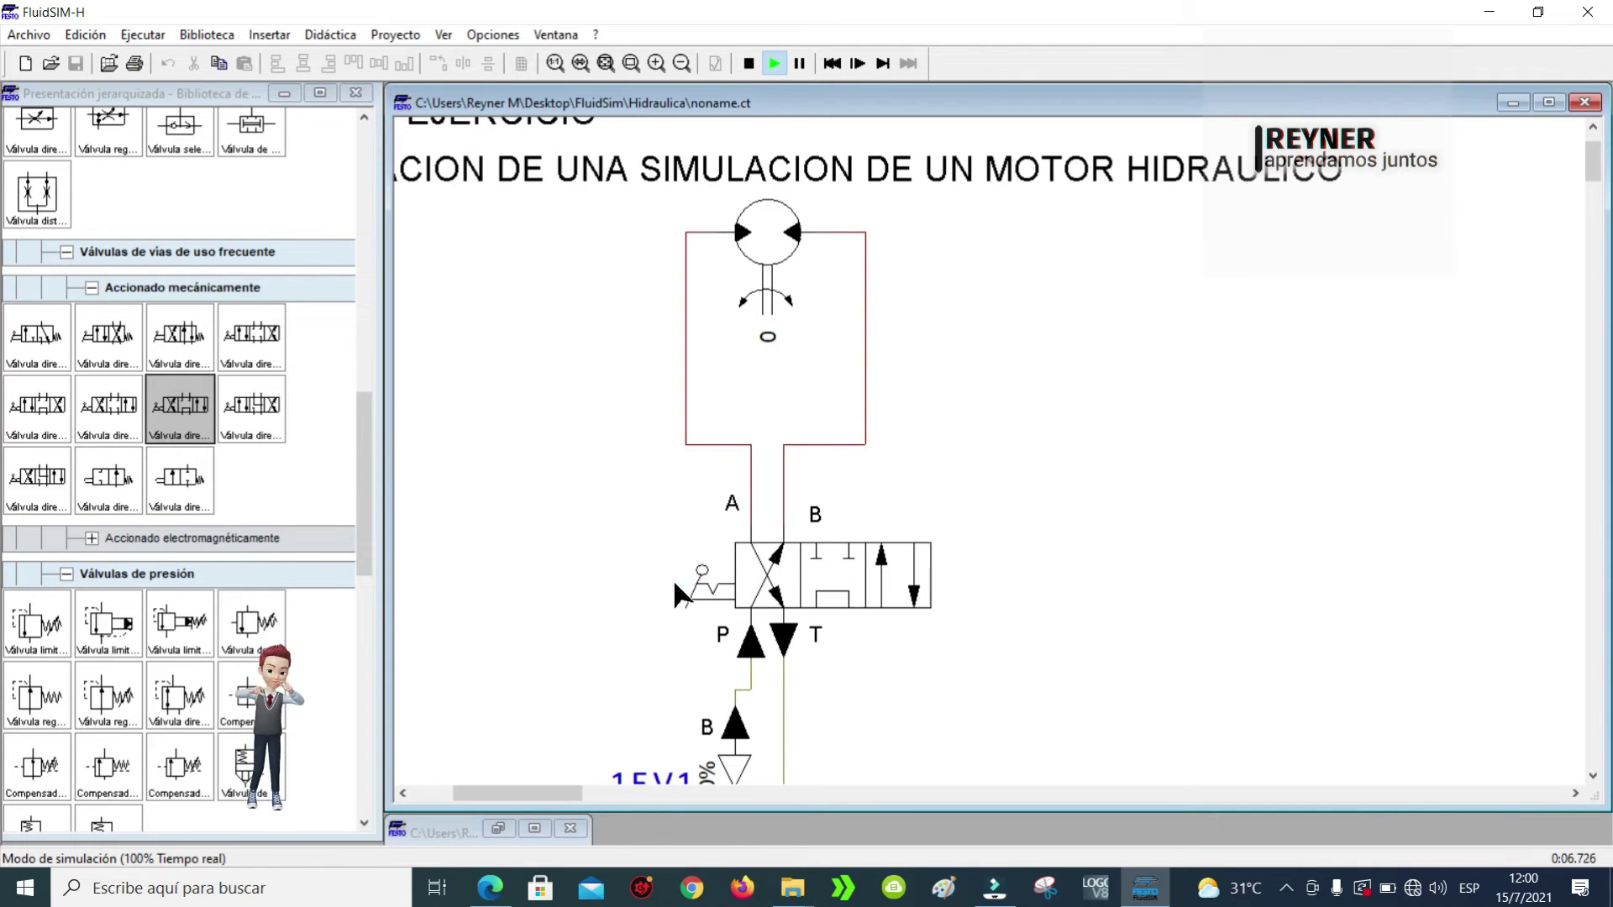
pyautogui.click(802, 574)
pyautogui.click(781, 574)
pyautogui.click(680, 565)
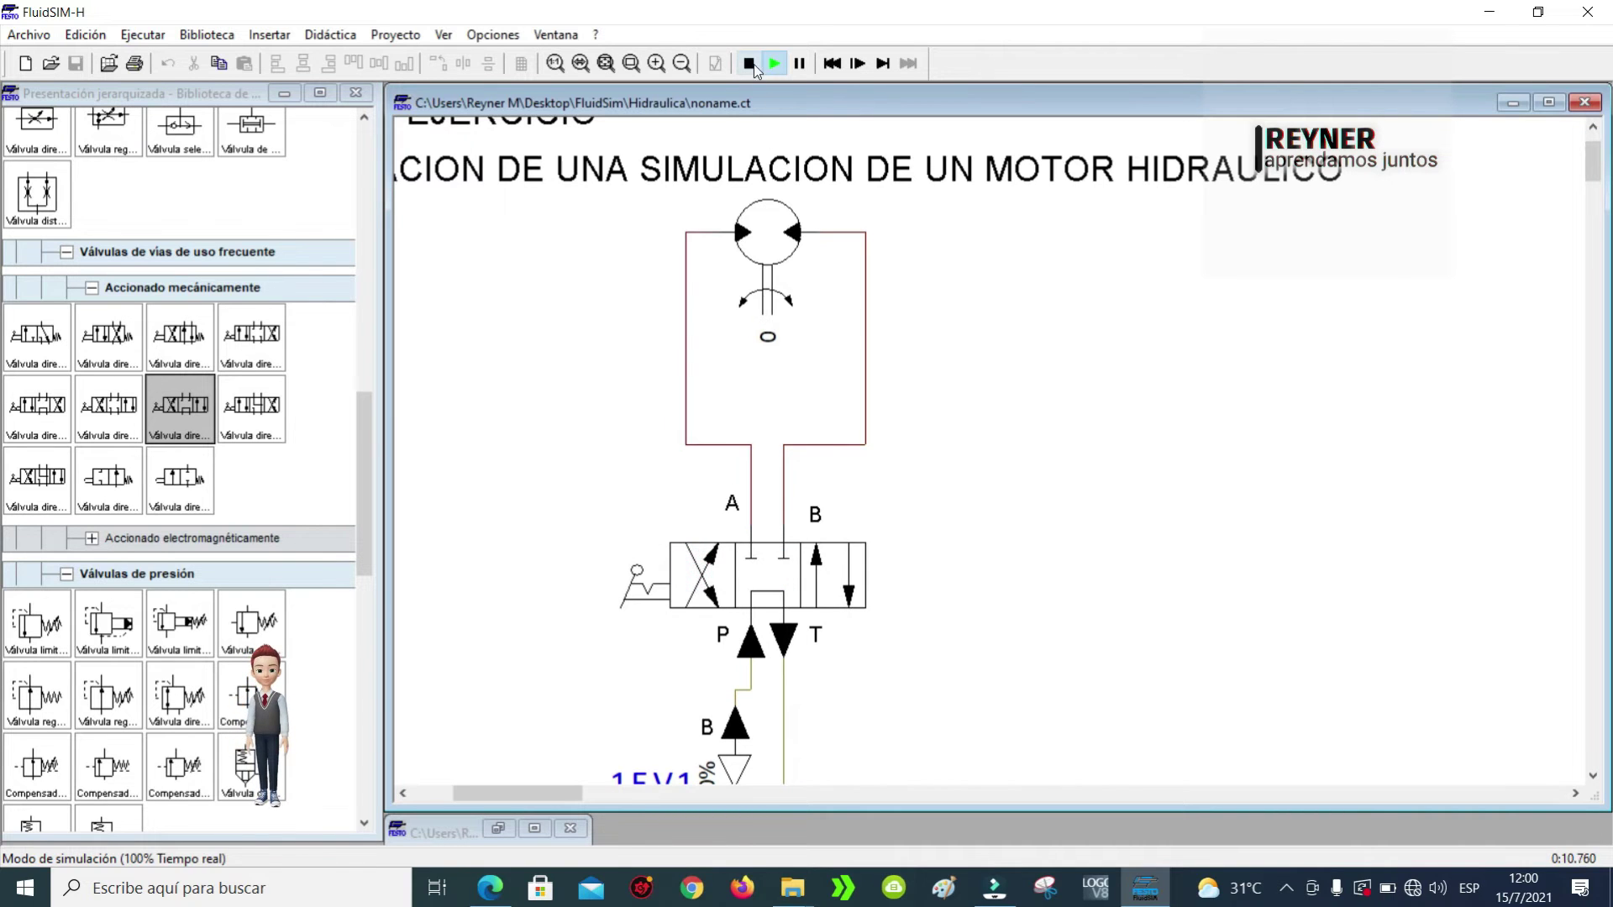
pyautogui.click(749, 64)
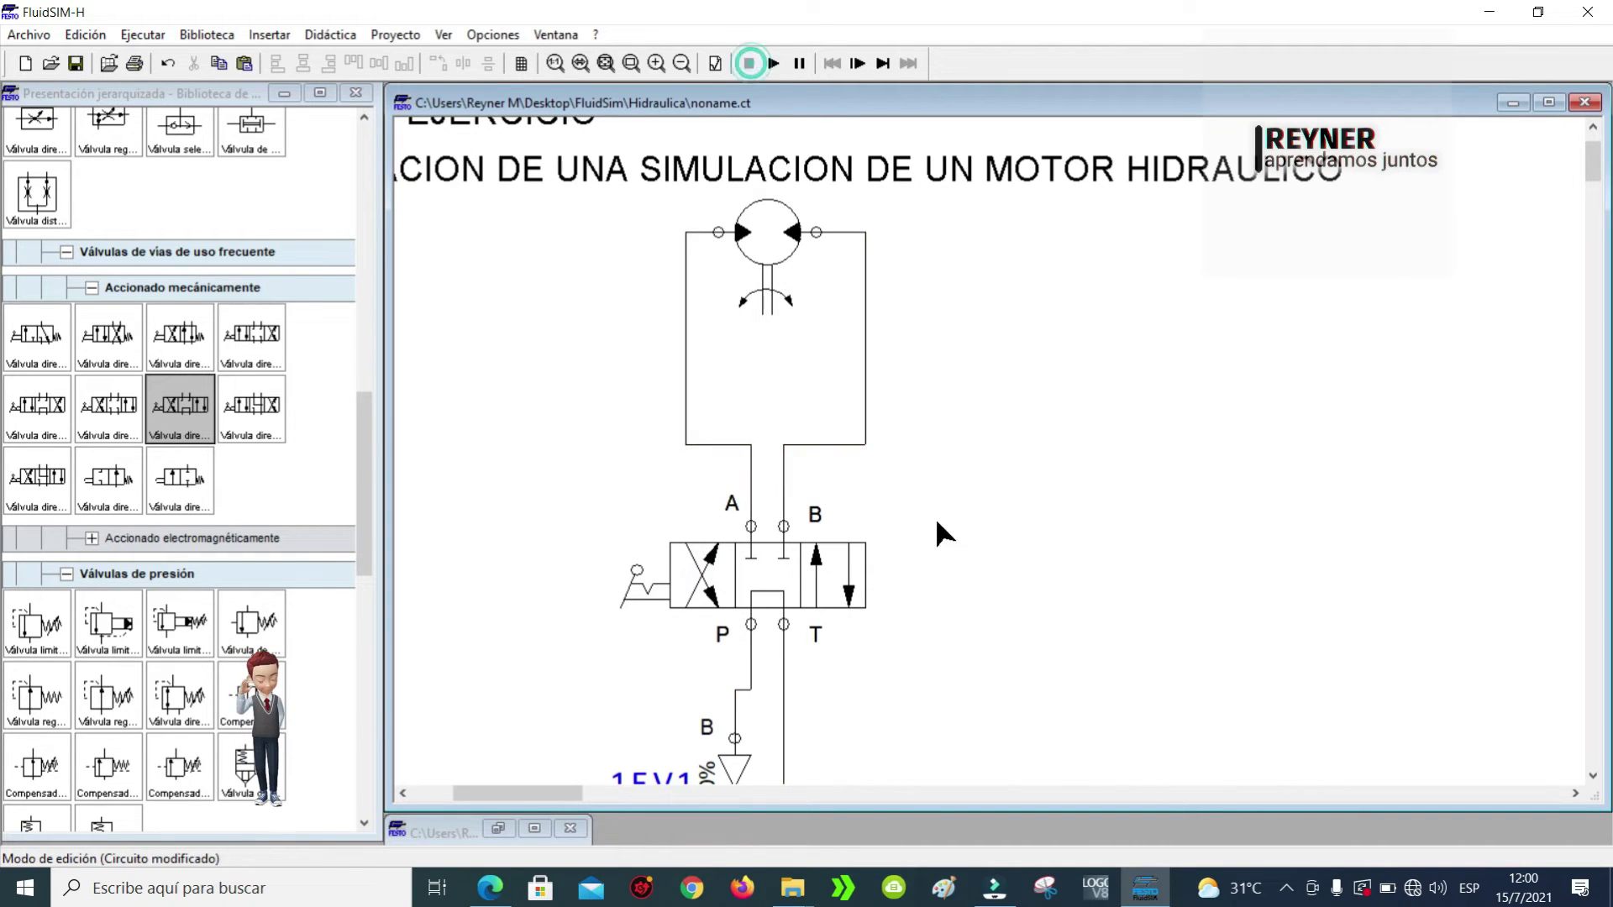
# Step: Insert a state diagram beside the circuit and a parts list directly below the diagram
pyautogui.click(604, 63)
pyautogui.moveTo(363, 458); pyautogui.dragTo(354, 672)
pyautogui.moveTo(108, 794); pyautogui.dragTo(1248, 429)
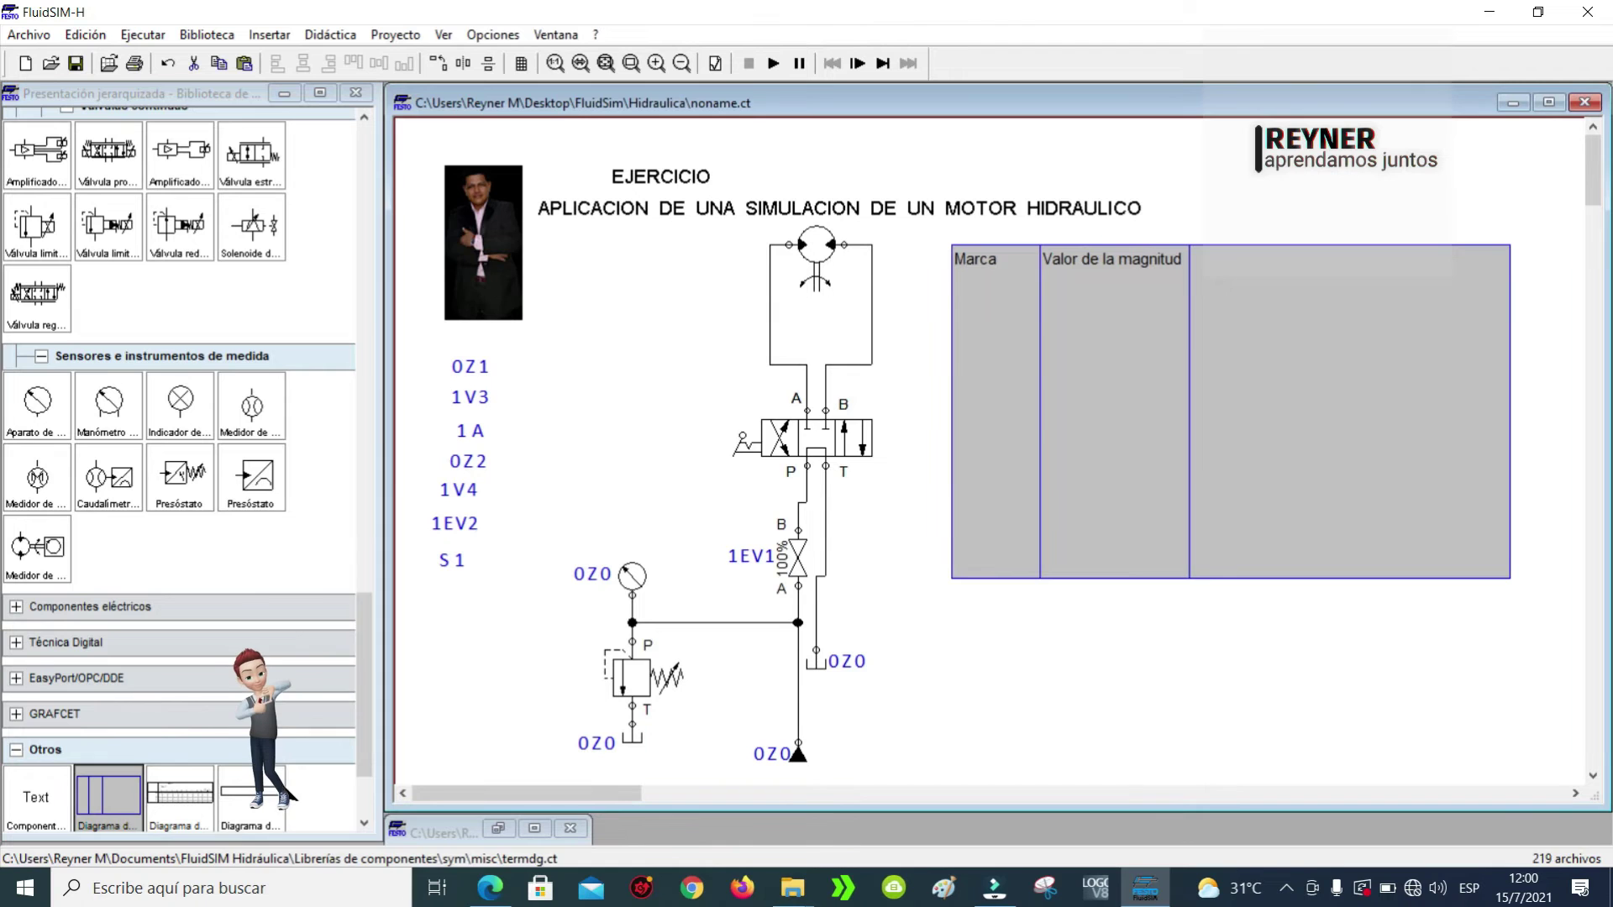
pyautogui.scroll(-2, 252, 588)
pyautogui.moveTo(37, 724); pyautogui.dragTo(1157, 649)
pyautogui.moveTo(1252, 706); pyautogui.dragTo(1214, 695)
# Step: Lower the hydraulic motor slightly, place the 1A label above it and change the label text to 1M
pyautogui.moveTo(819, 252); pyautogui.dragTo(820, 280)
pyautogui.click(852, 331)
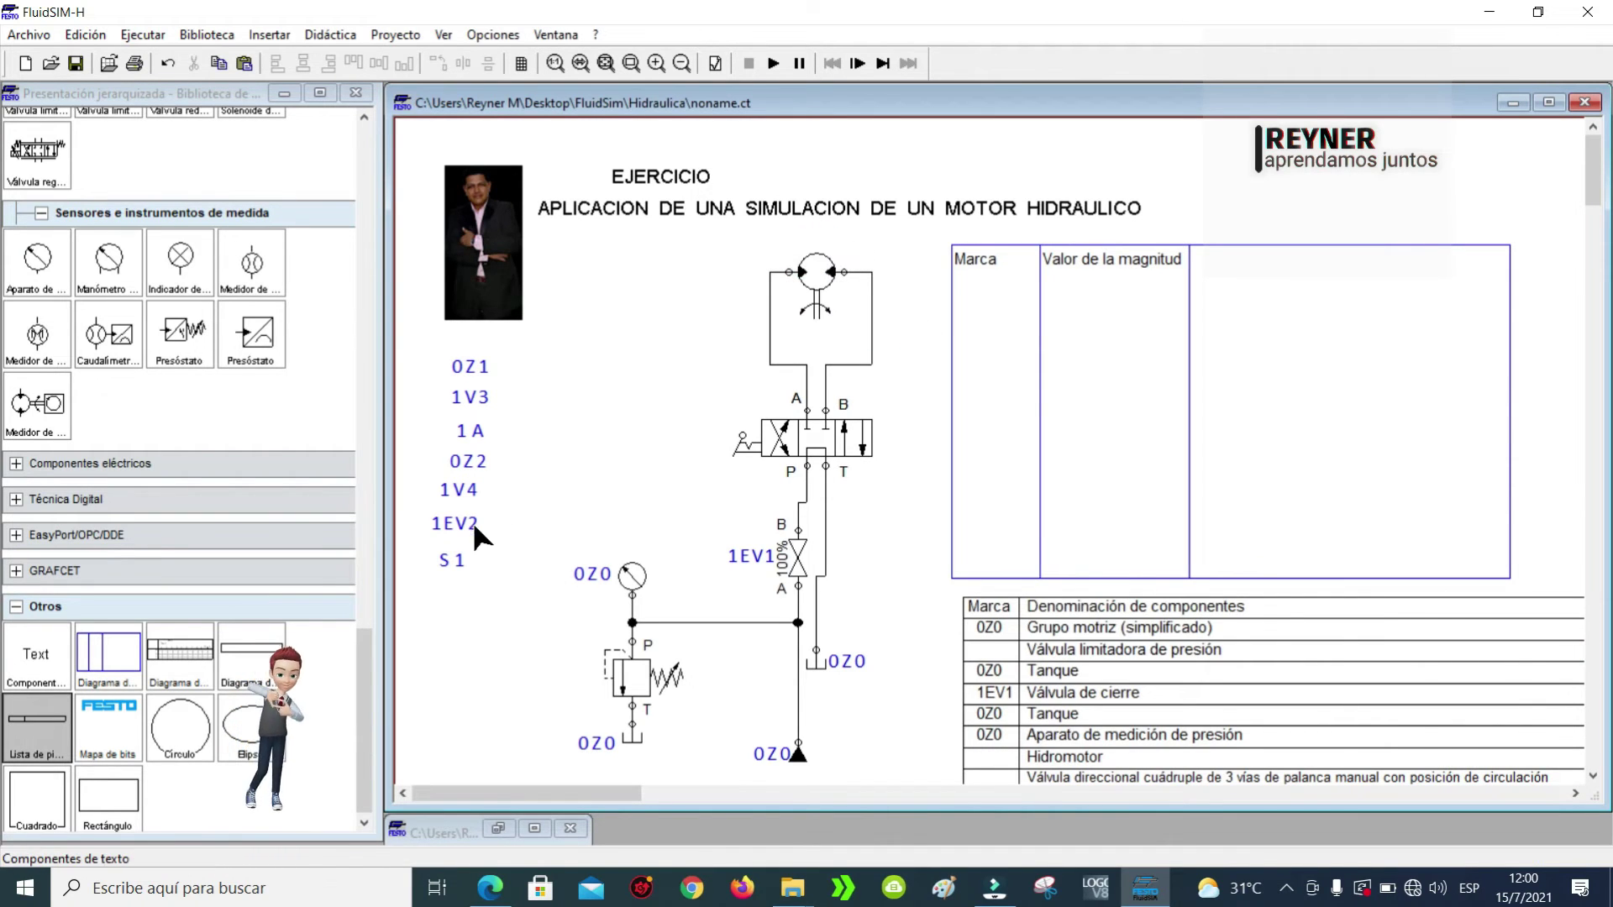
pyautogui.moveTo(468, 436); pyautogui.dragTo(820, 246)
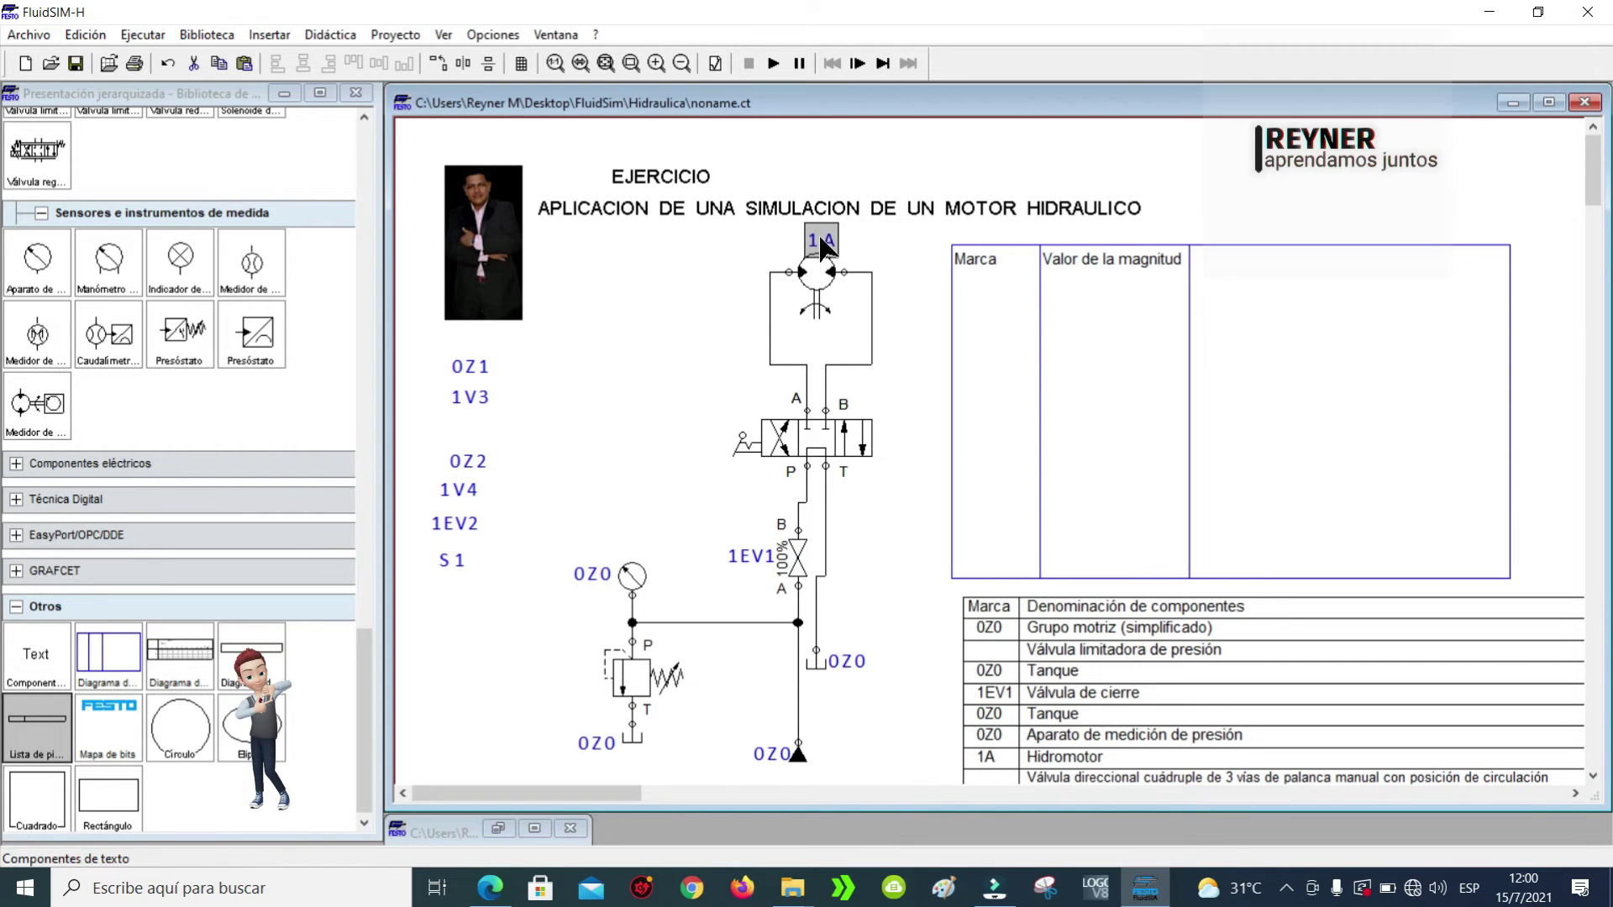
pyautogui.doubleClick(821, 241)
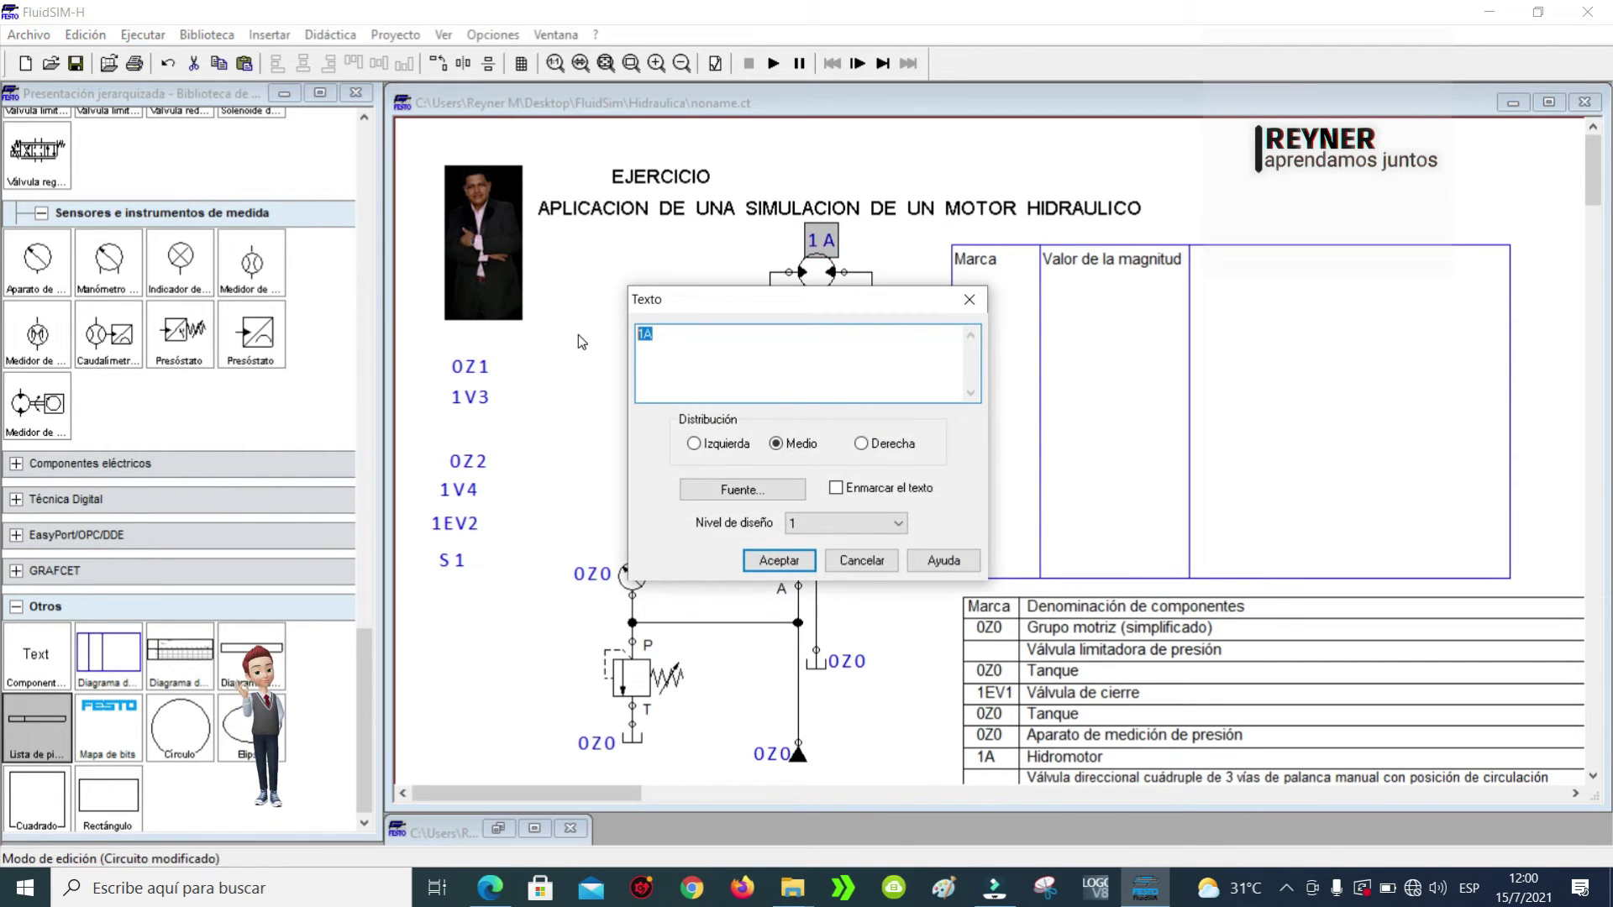
pyautogui.write('1N')
pyautogui.click(779, 560)
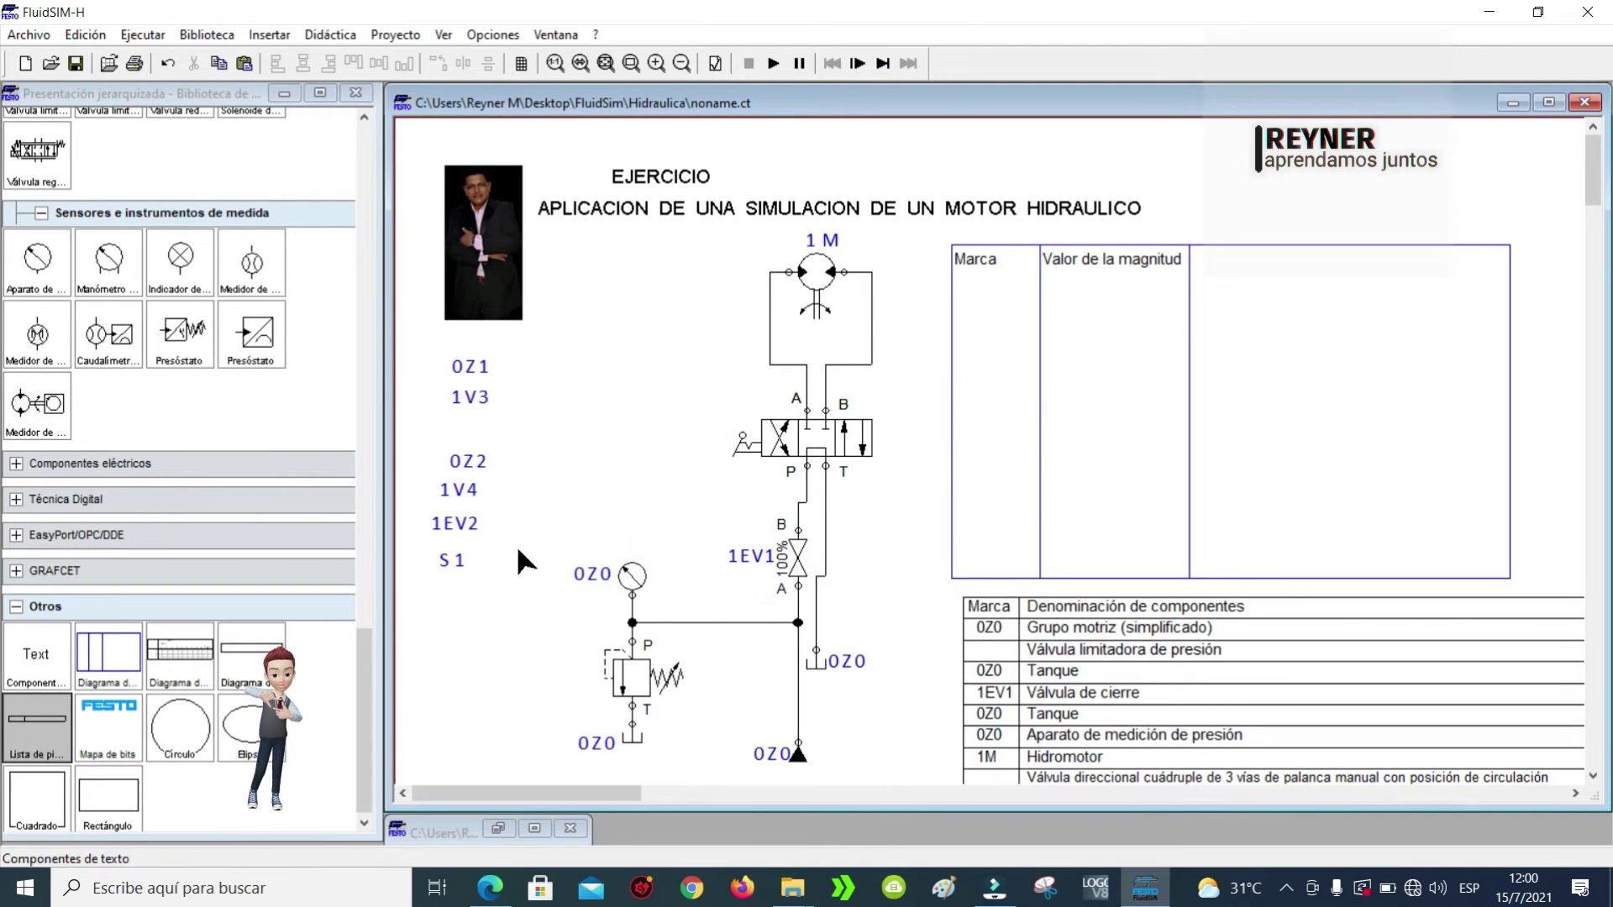
# Step: Copy the shut-off valve's 1EV1 label and place the copy beside the 4/3-way valve's lever
pyautogui.click(748, 551)
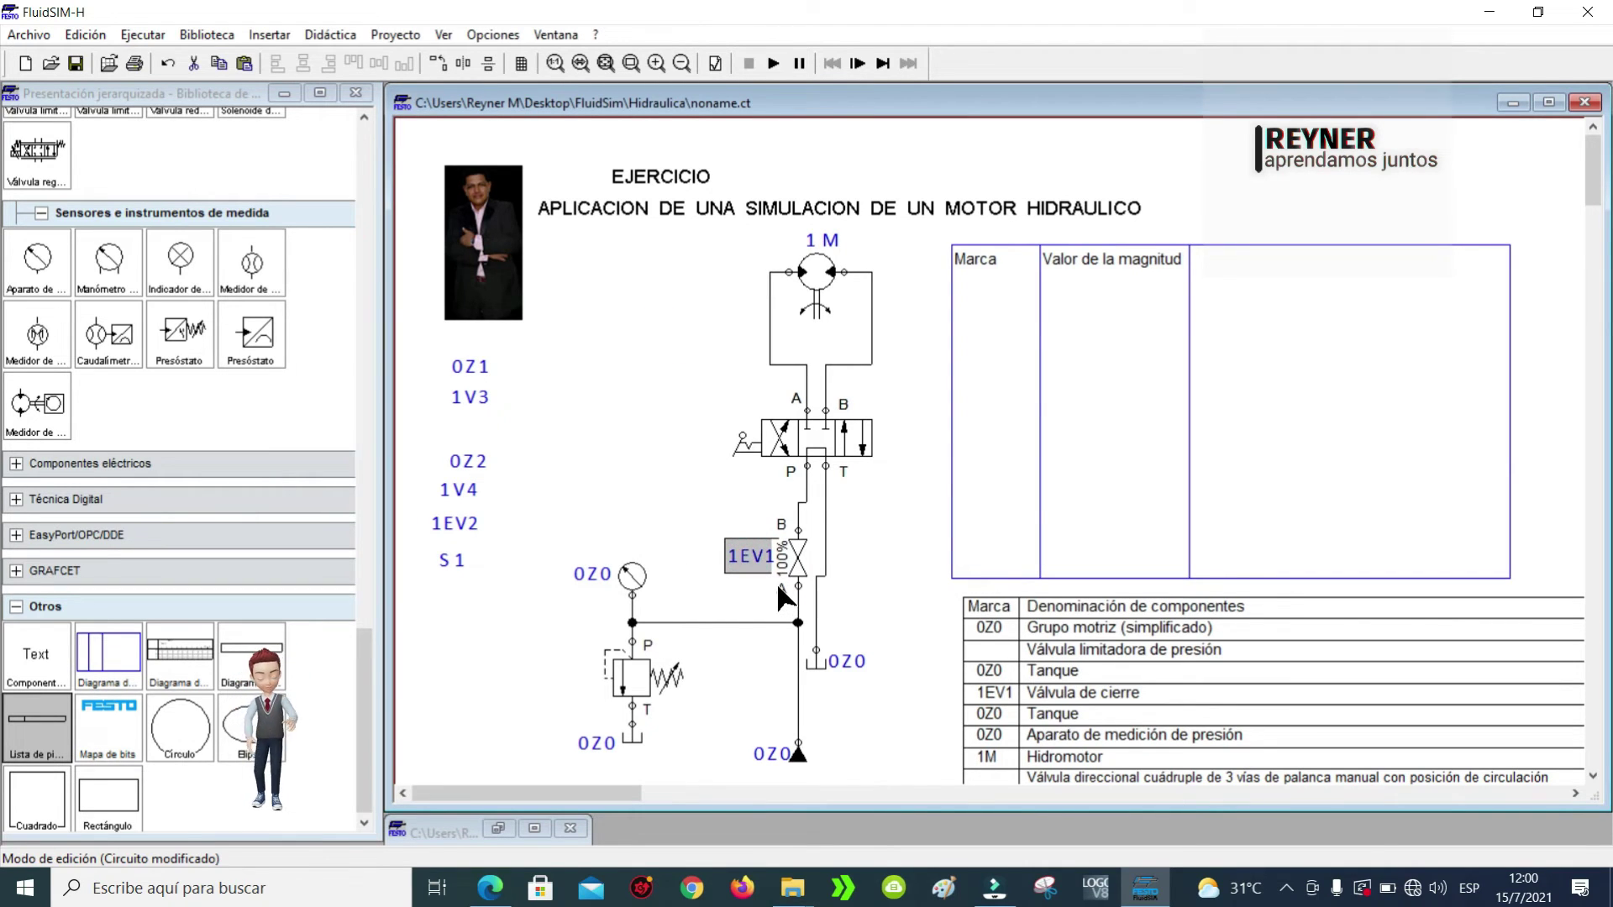
pyautogui.moveTo(750, 565); pyautogui.dragTo(738, 420)
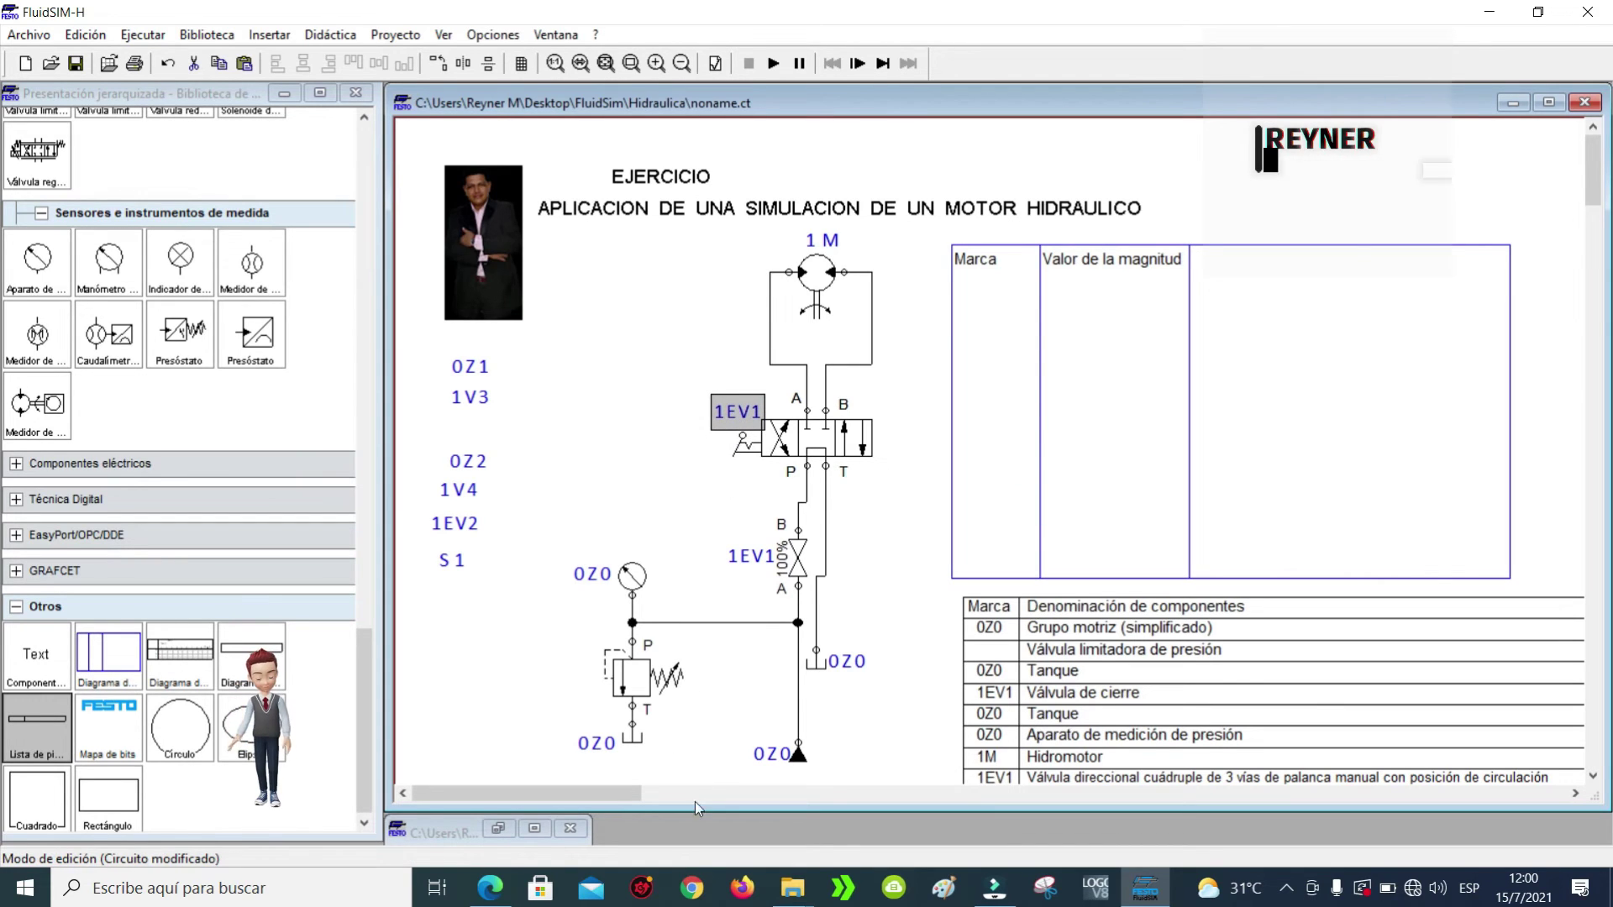
pyautogui.click(909, 515)
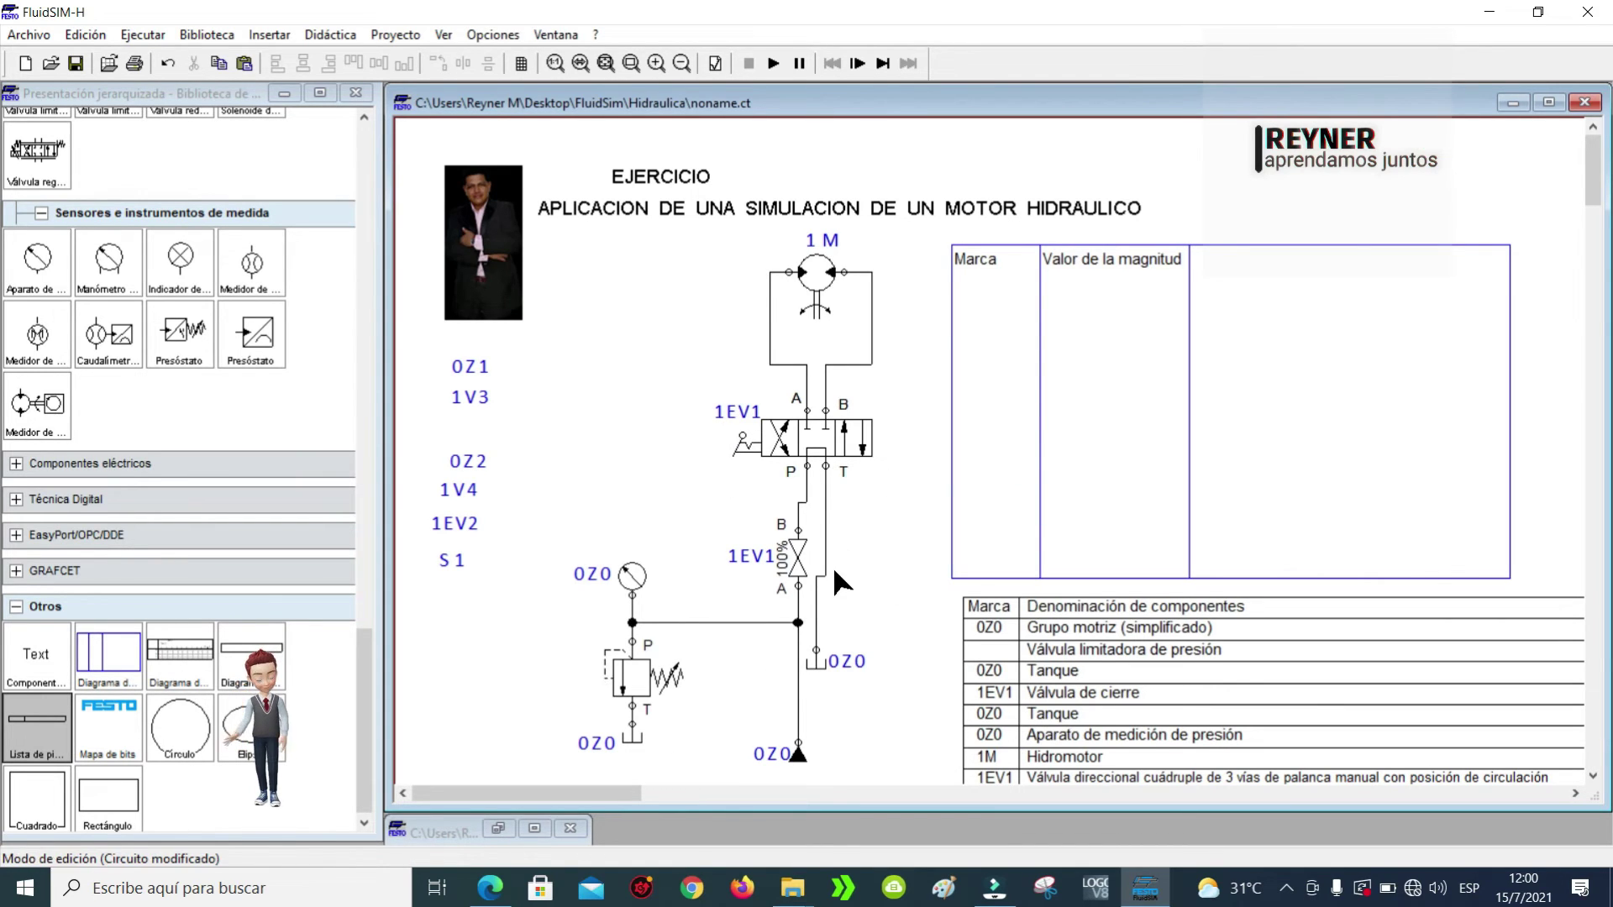
# Step: Add the hydraulic motor to the state diagram, plotting its Revolución [1/min] value in red
pyautogui.click(817, 286)
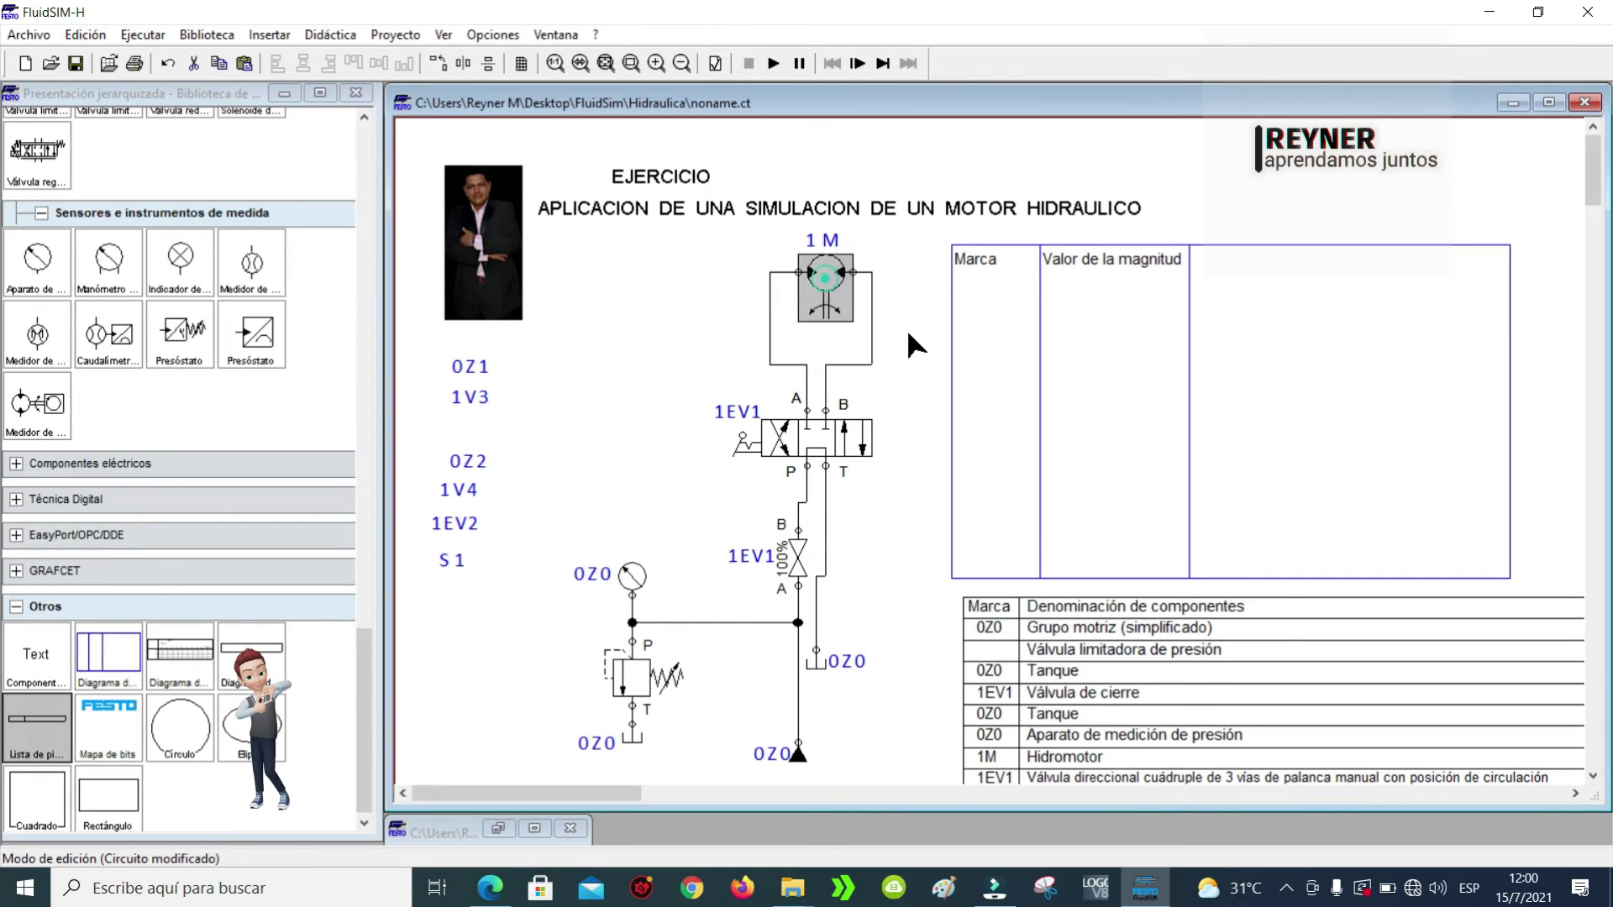
pyautogui.moveTo(991, 388); pyautogui.dragTo(992, 388)
pyautogui.click(972, 425)
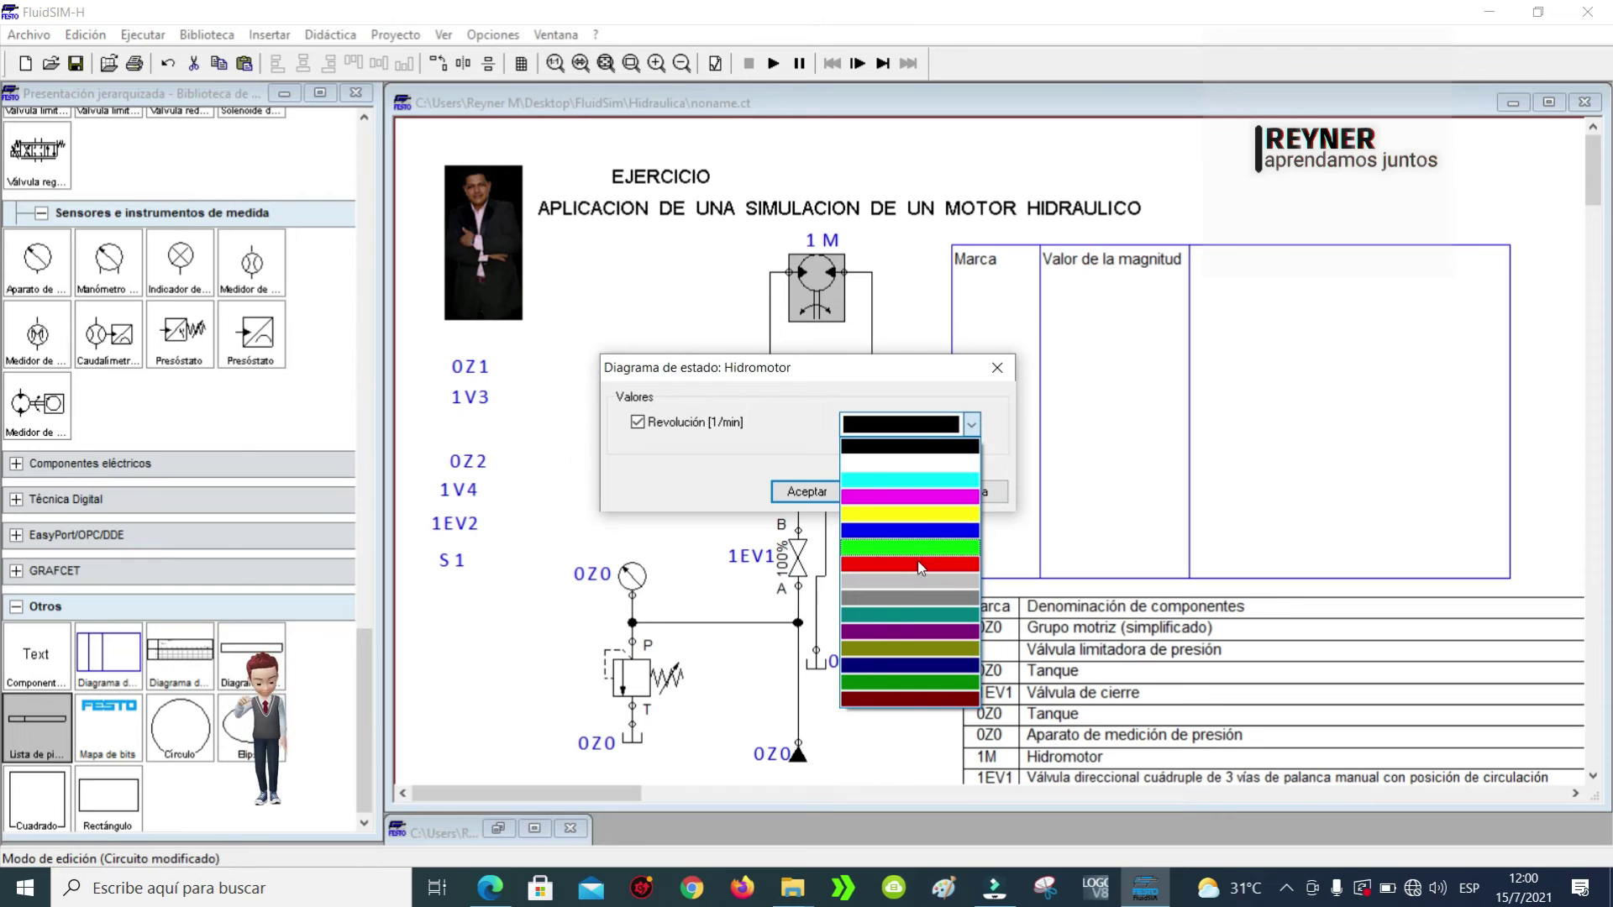
pyautogui.click(920, 563)
pyautogui.click(807, 491)
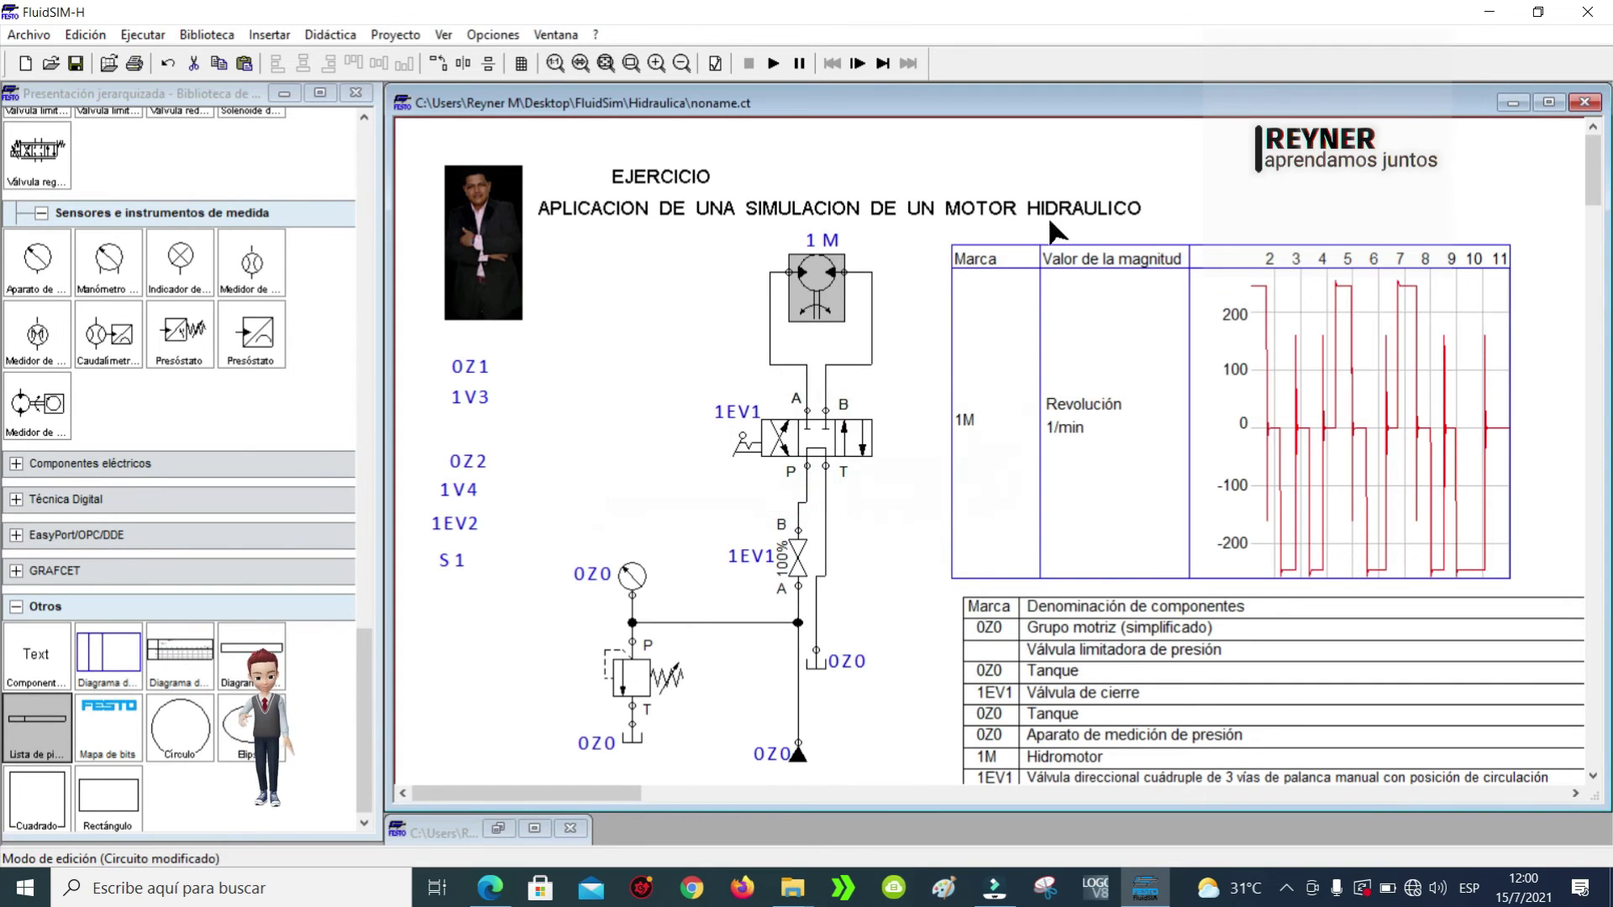
pyautogui.click(802, 67)
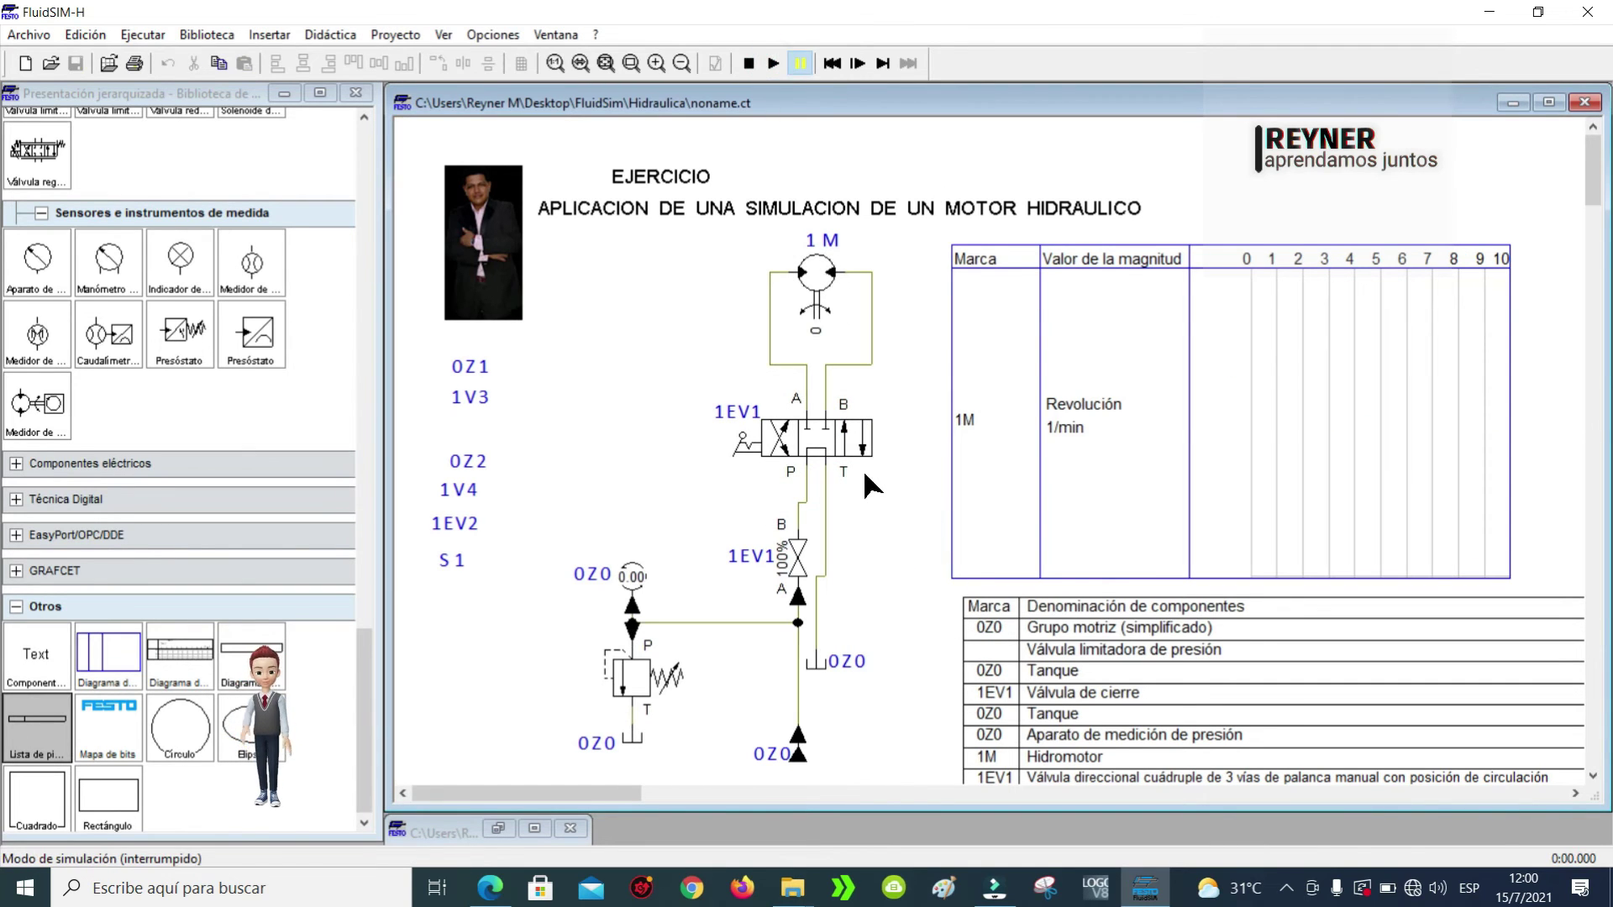
pyautogui.click(785, 435)
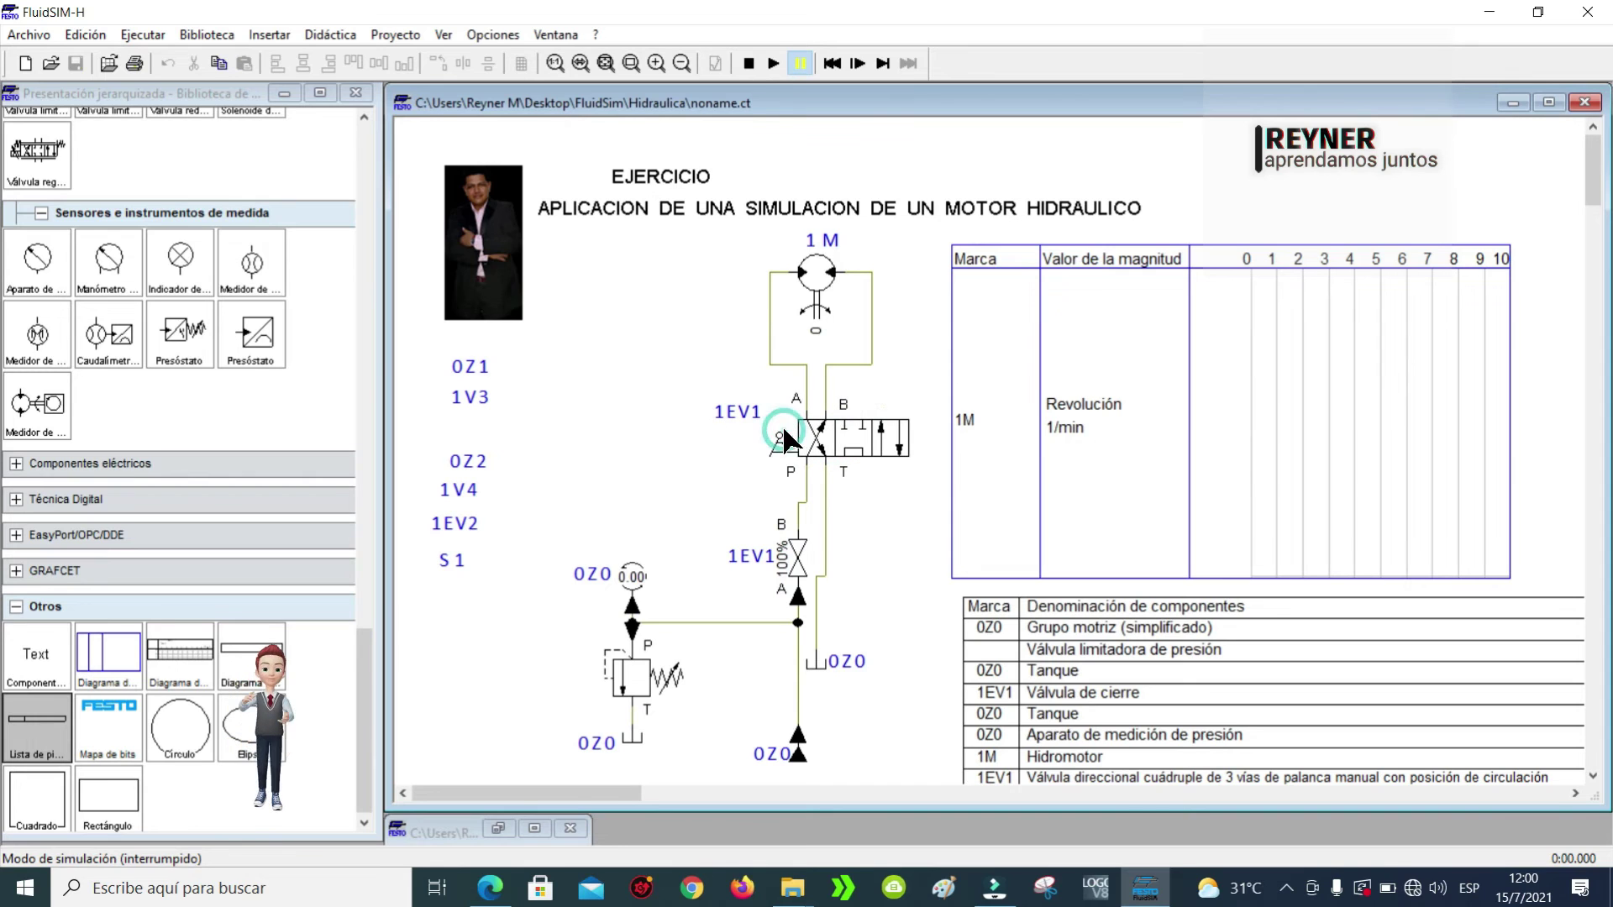
pyautogui.click(748, 64)
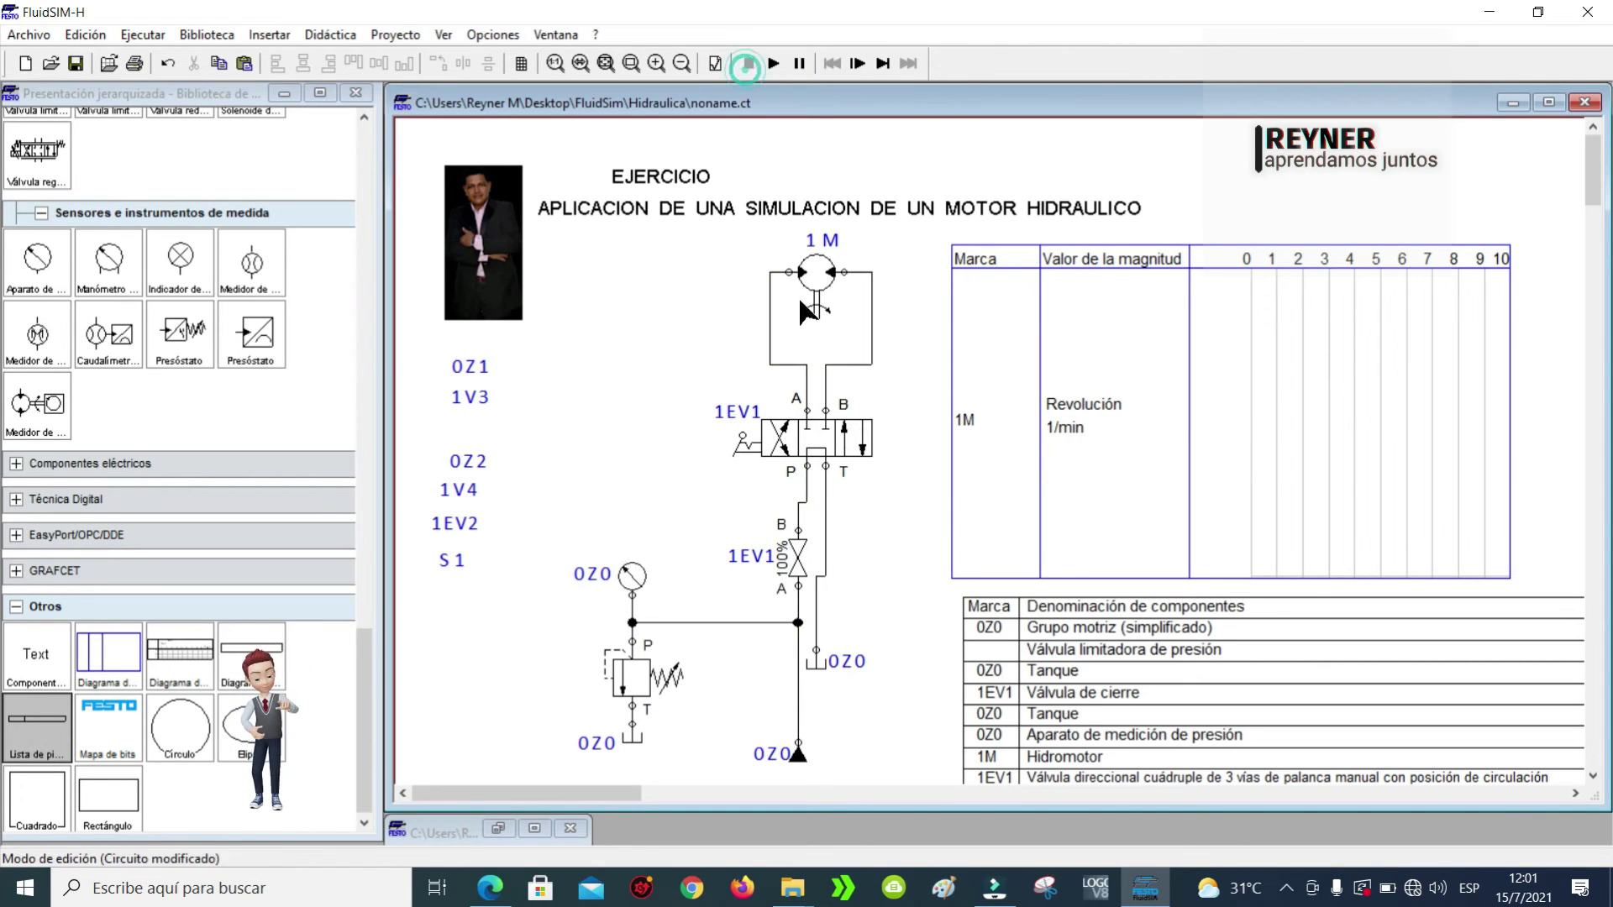
# Step: Start the simulation, shift the 4/3-way valve to its crossed-flow position and return it to the centre position
pyautogui.click(772, 65)
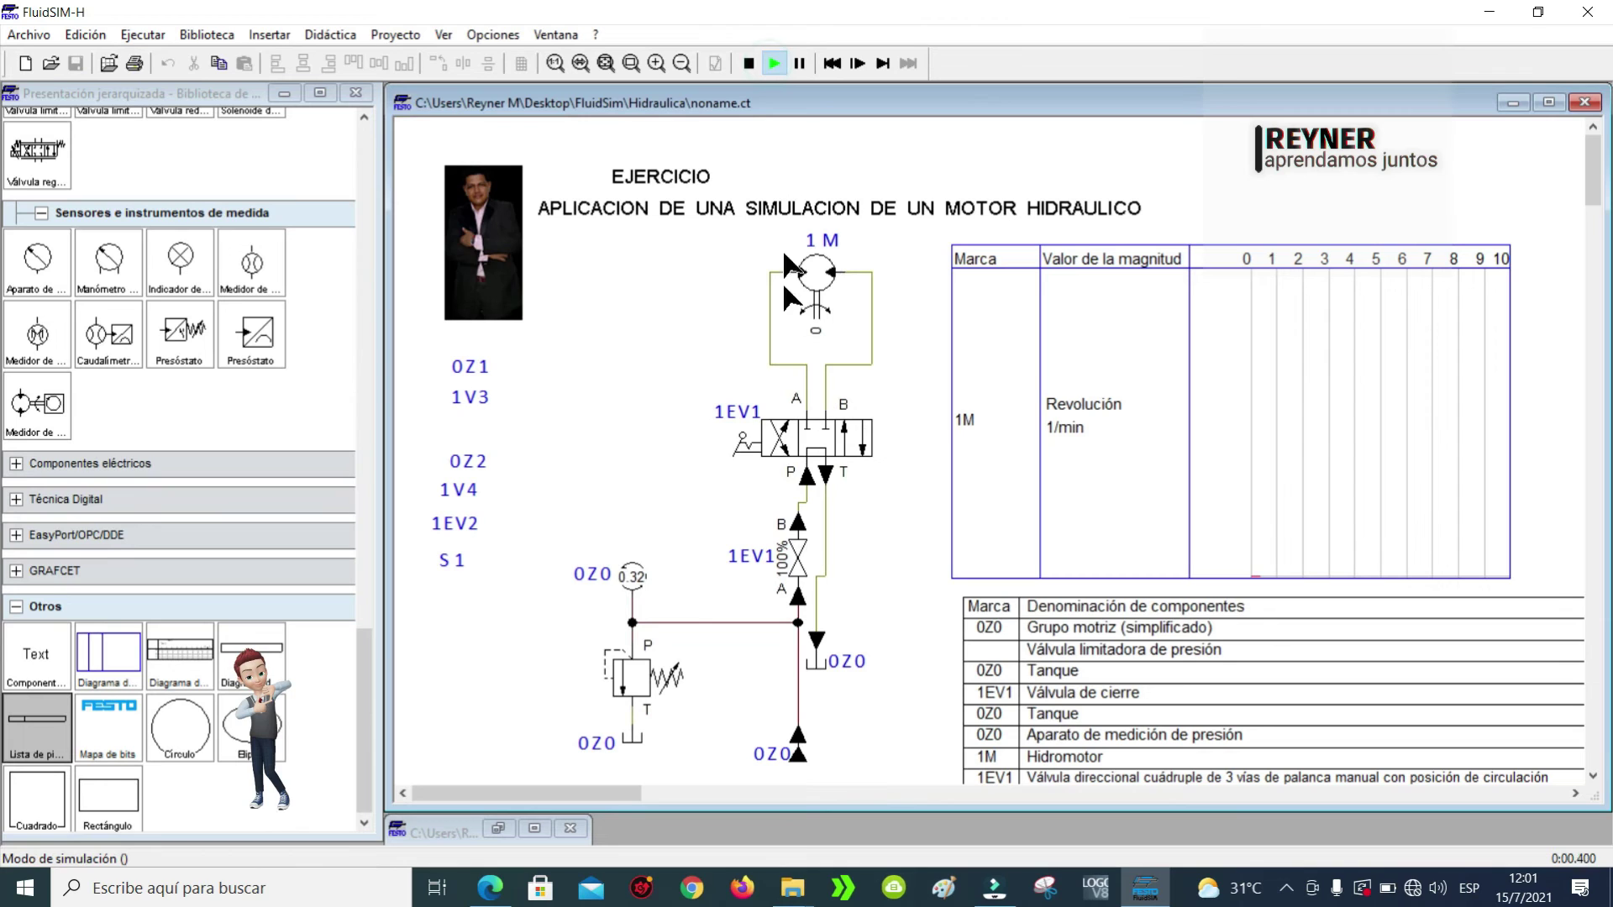
pyautogui.click(786, 439)
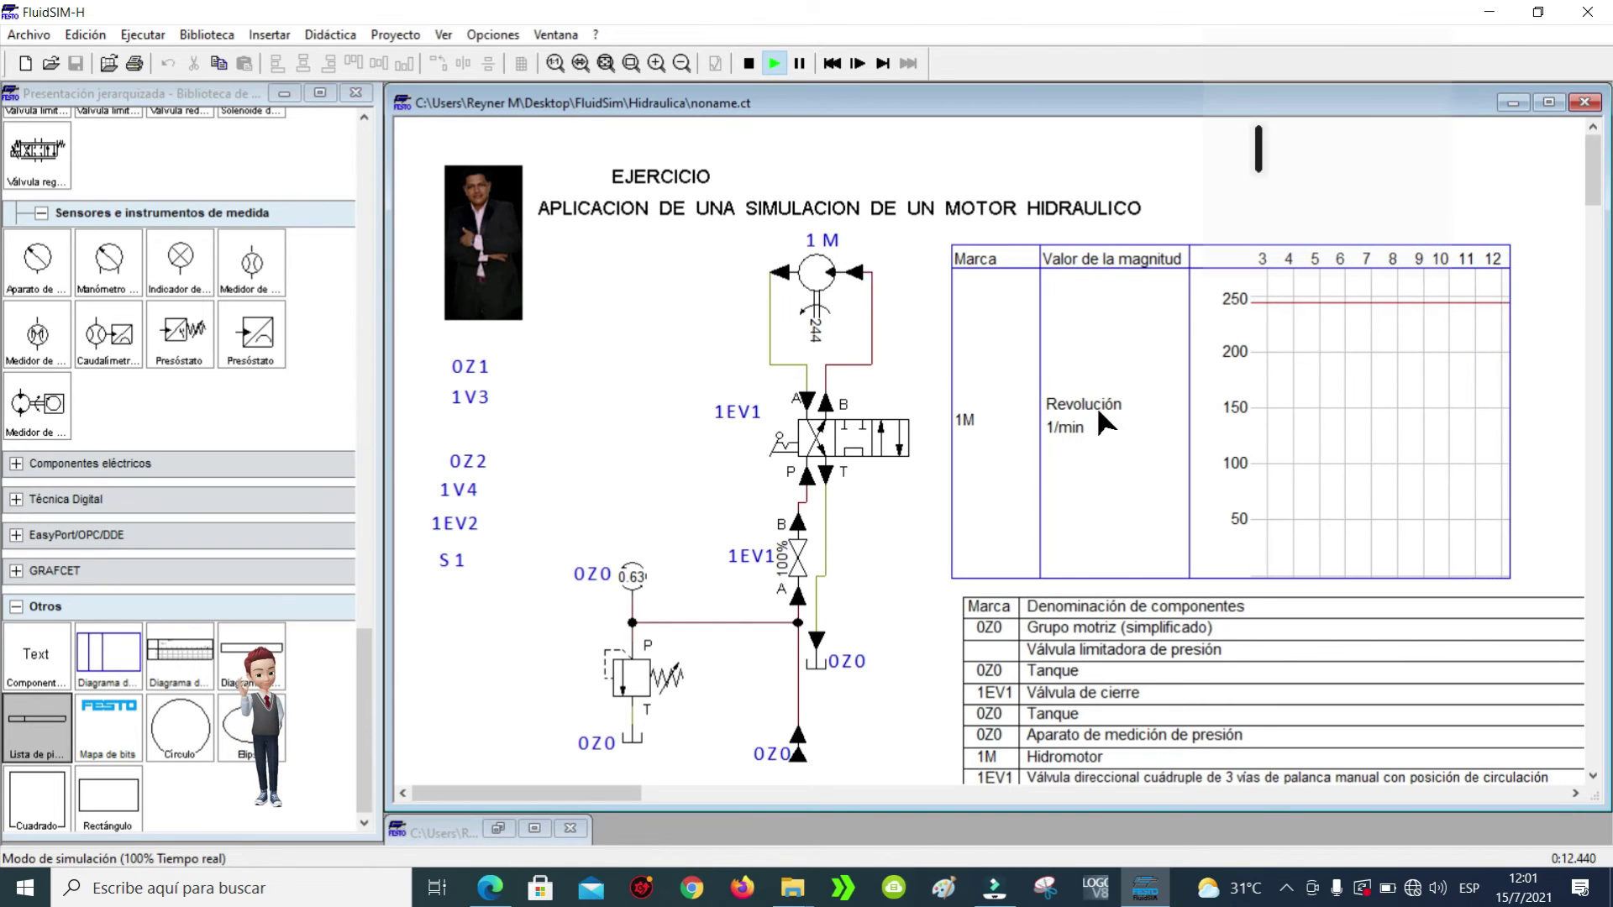
pyautogui.scroll(-3, 748, 531)
pyautogui.scroll(3, 747, 532)
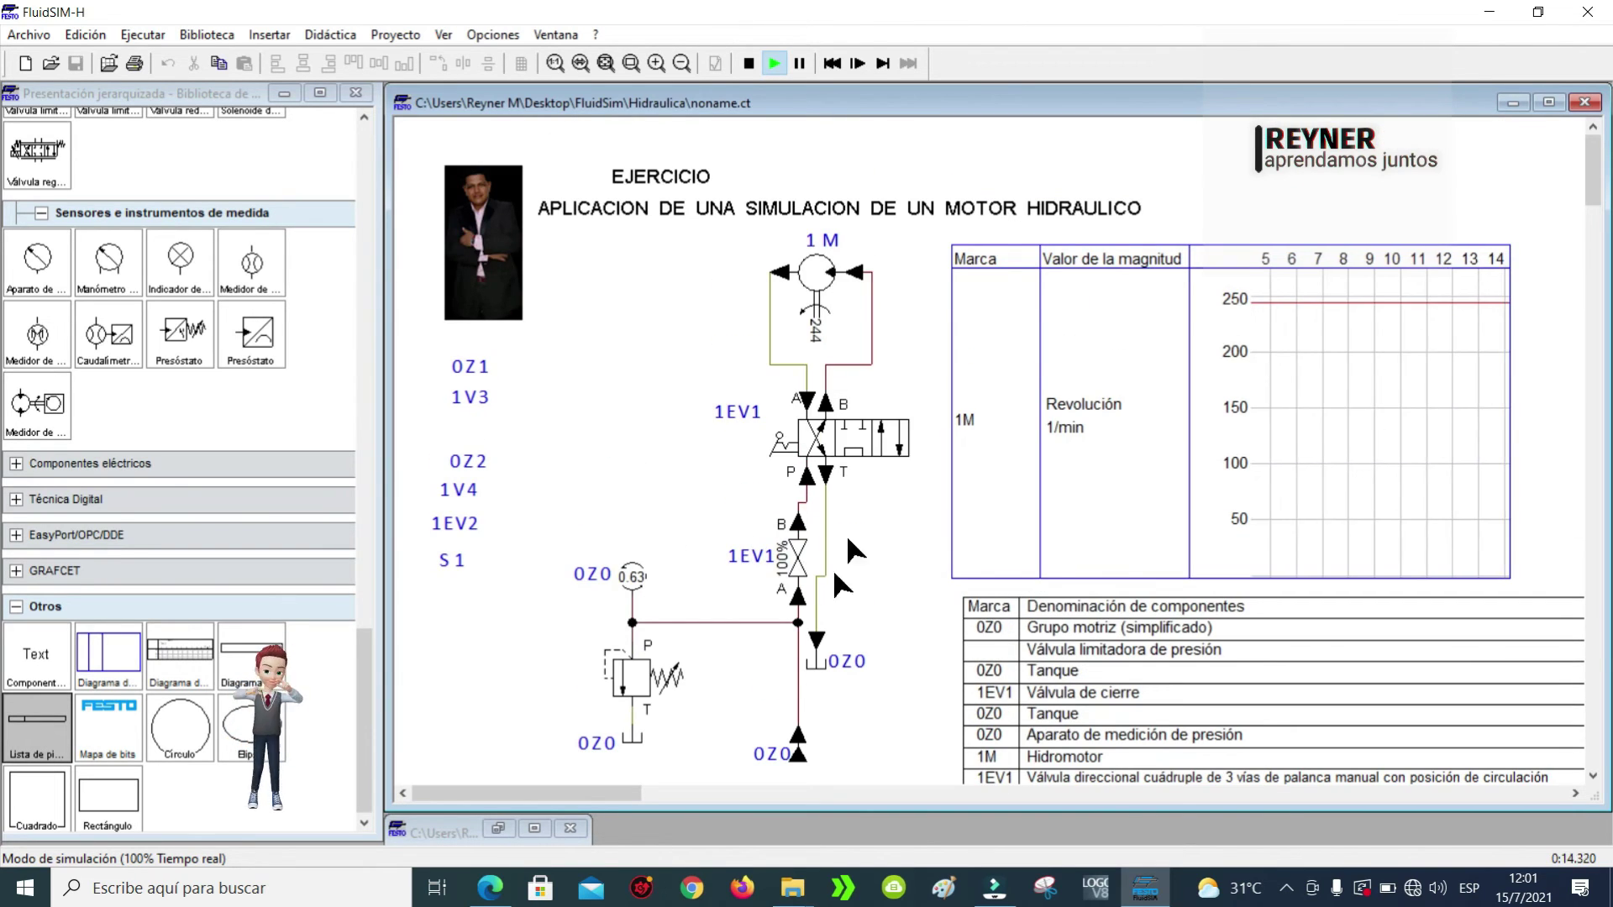
pyautogui.click(839, 432)
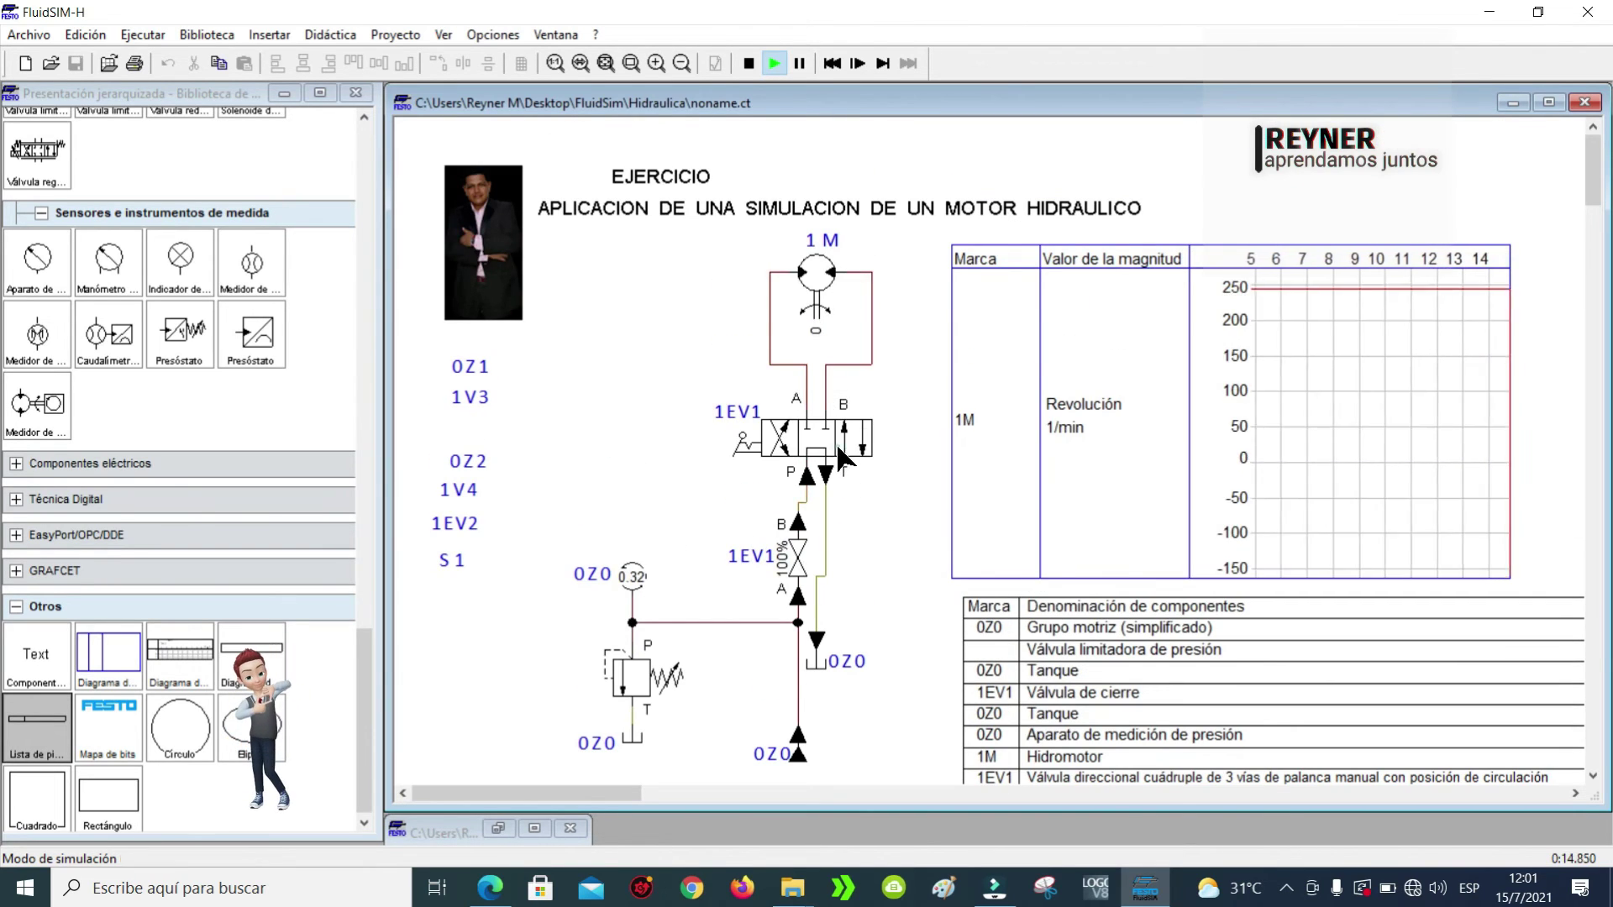
# Step: Switch the 4/3-way valve repeatedly between its parallel, centre and crossed positions to reverse the motor, and stop the simulation with the valve centred
pyautogui.click(769, 435)
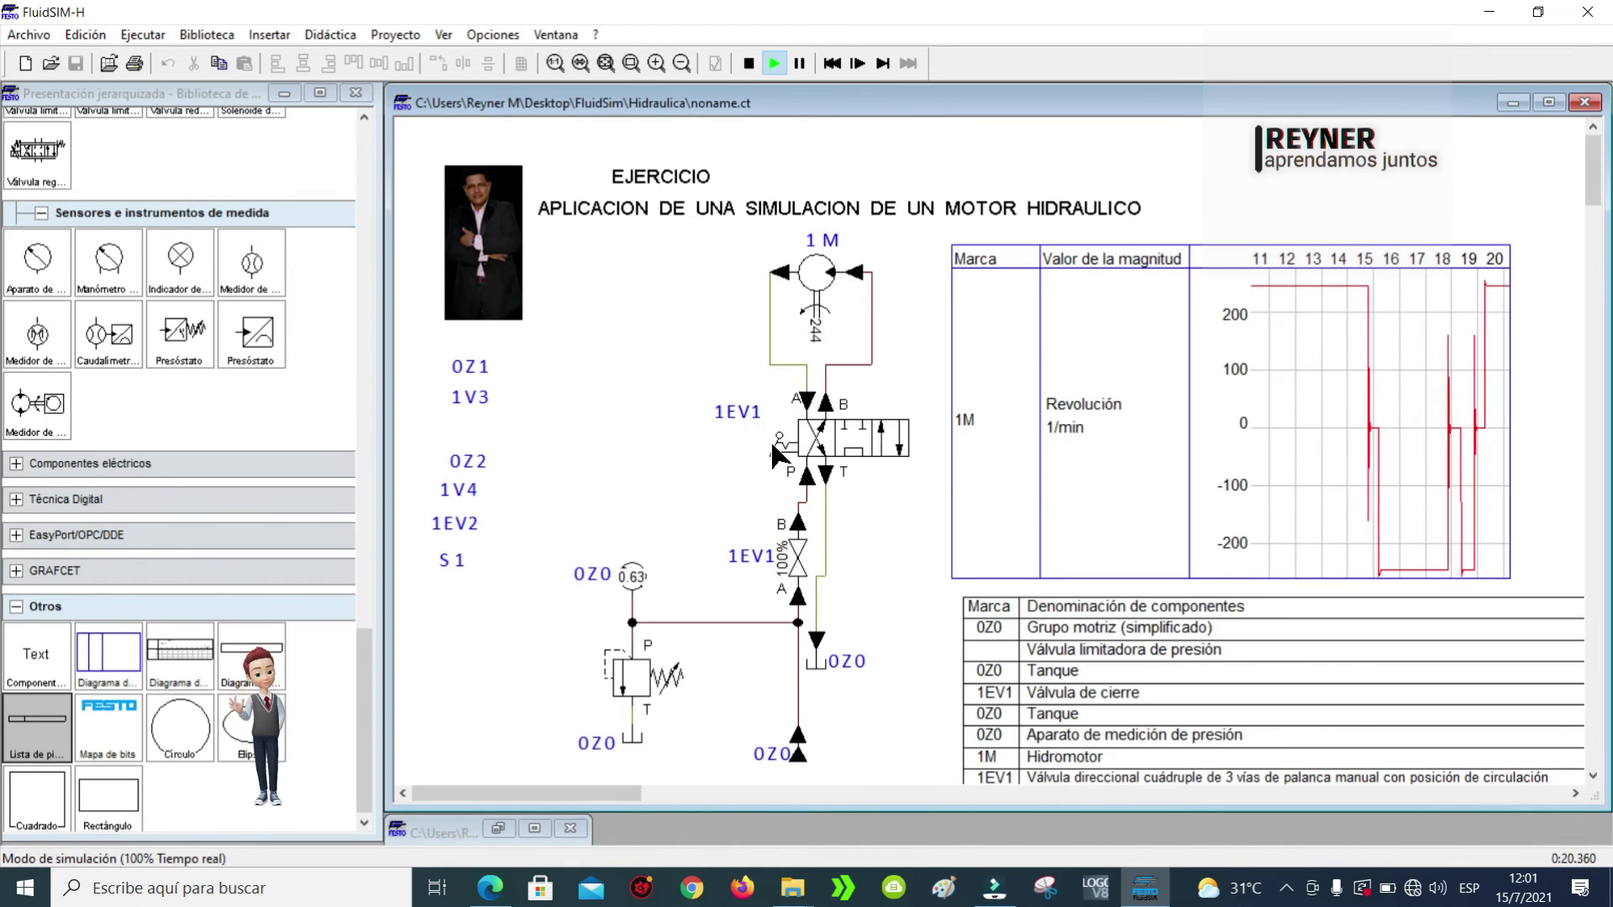
pyautogui.click(825, 440)
pyautogui.click(825, 439)
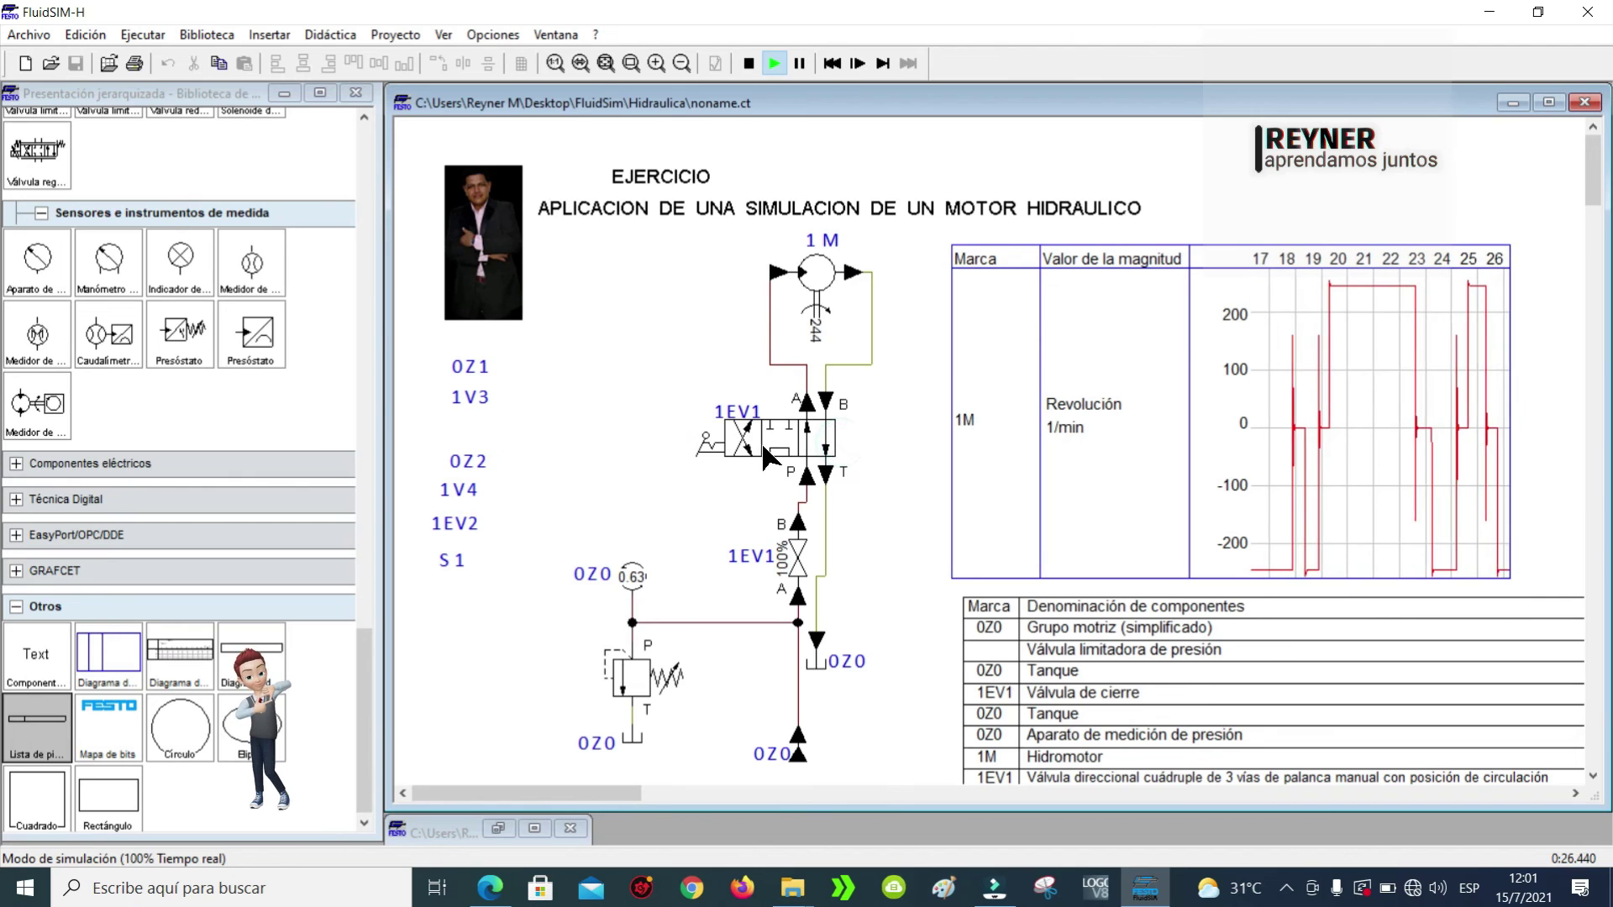
pyautogui.click(804, 443)
pyautogui.click(767, 436)
pyautogui.click(788, 448)
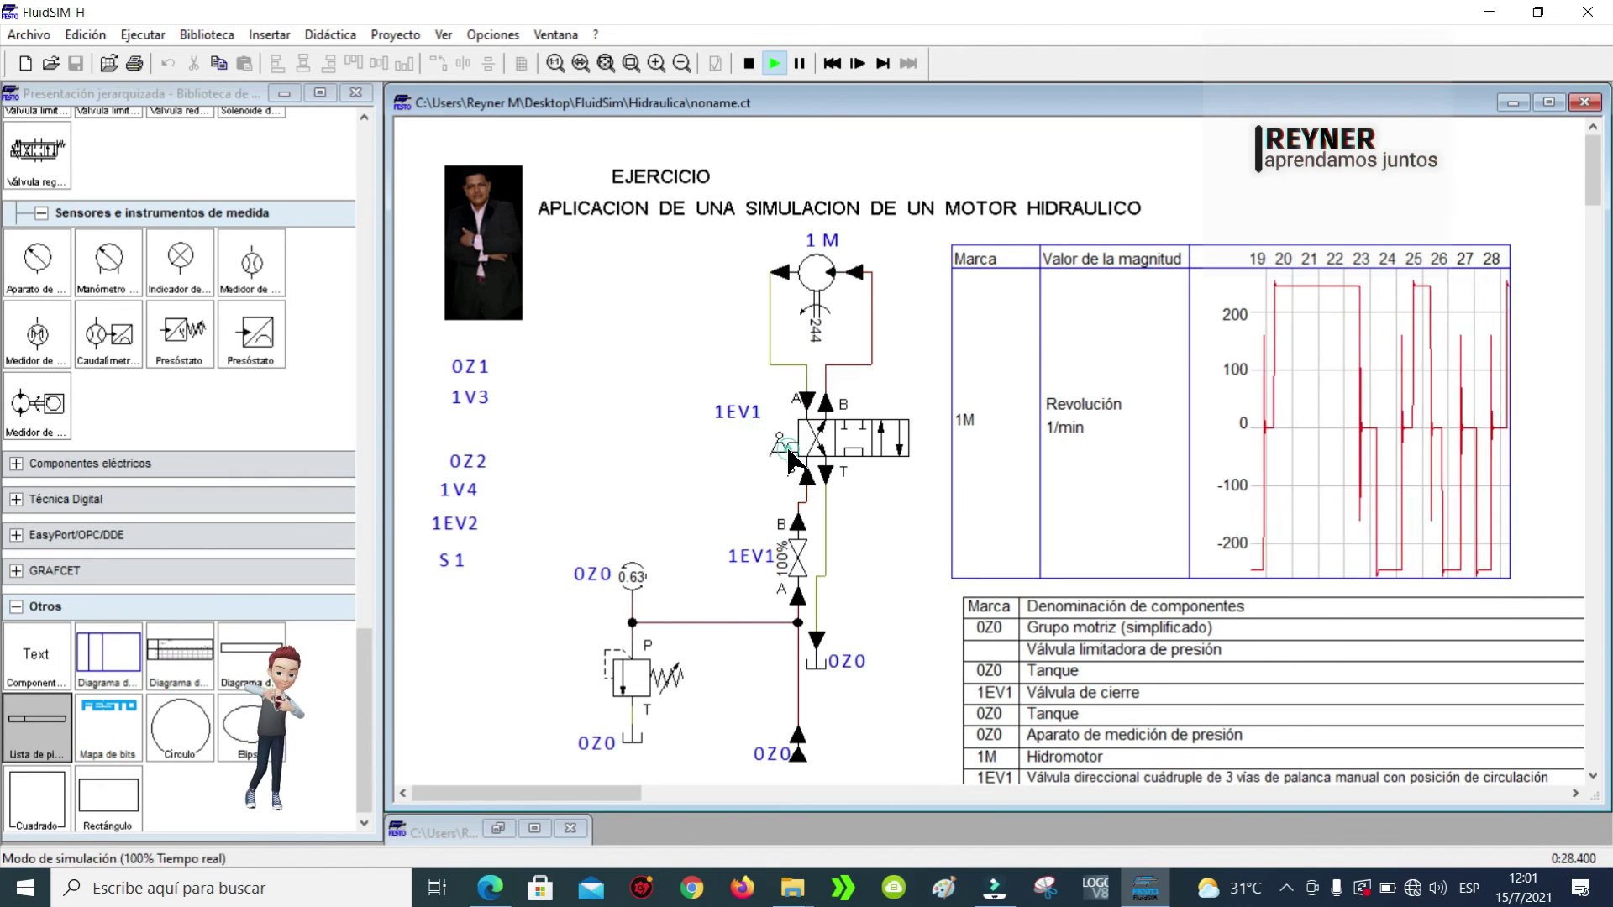
pyautogui.click(841, 435)
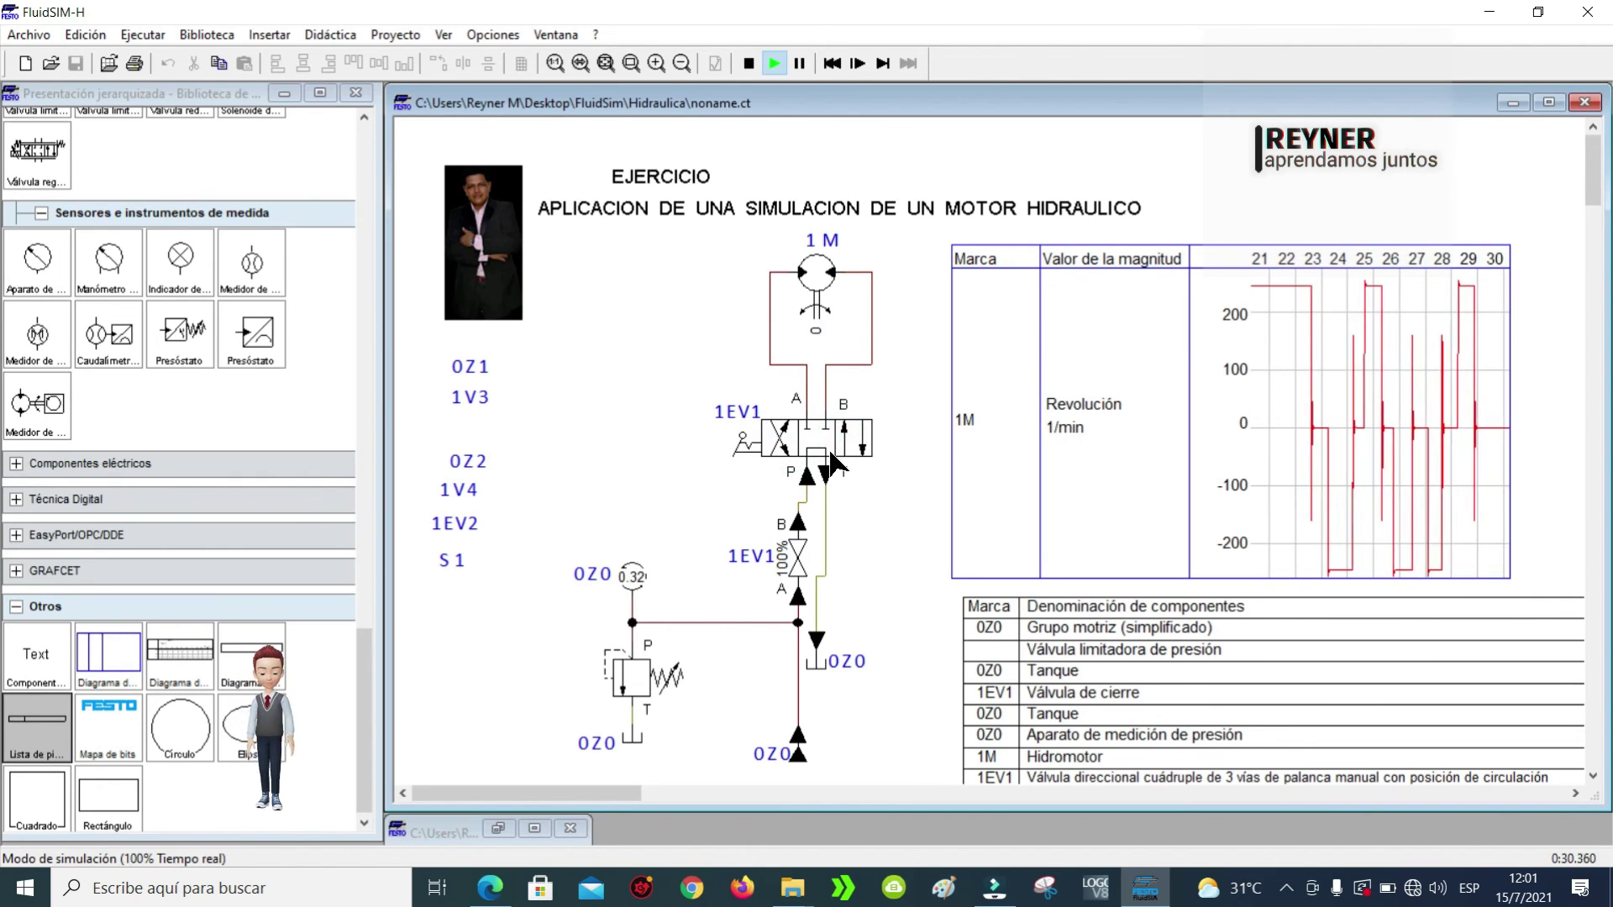
pyautogui.click(821, 445)
pyautogui.click(806, 441)
pyautogui.click(828, 431)
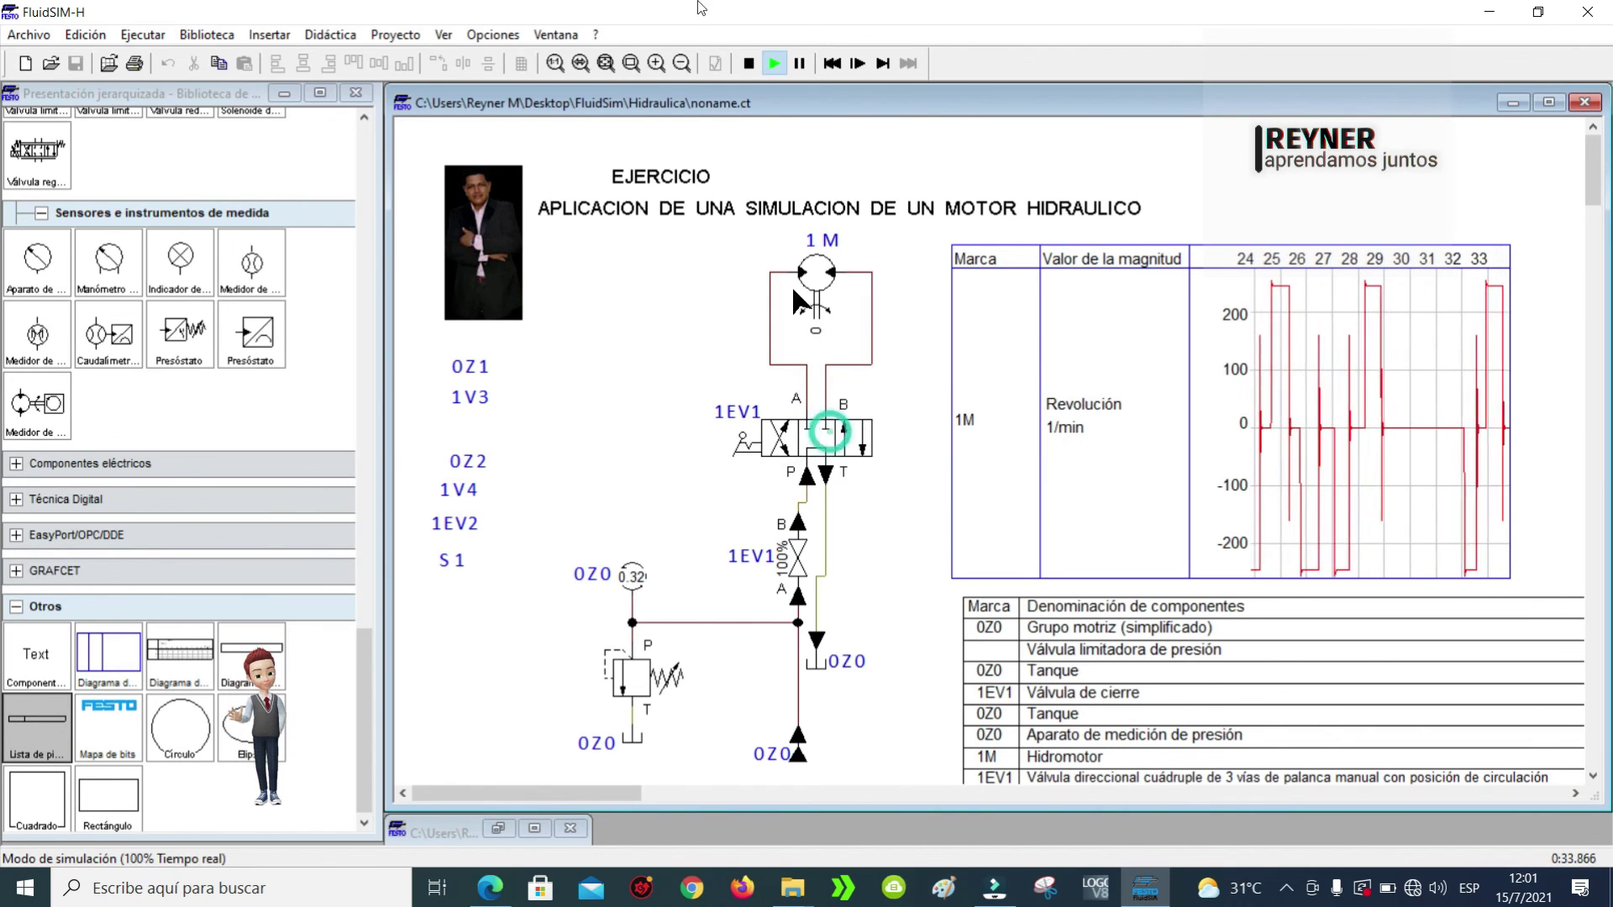
pyautogui.click(747, 64)
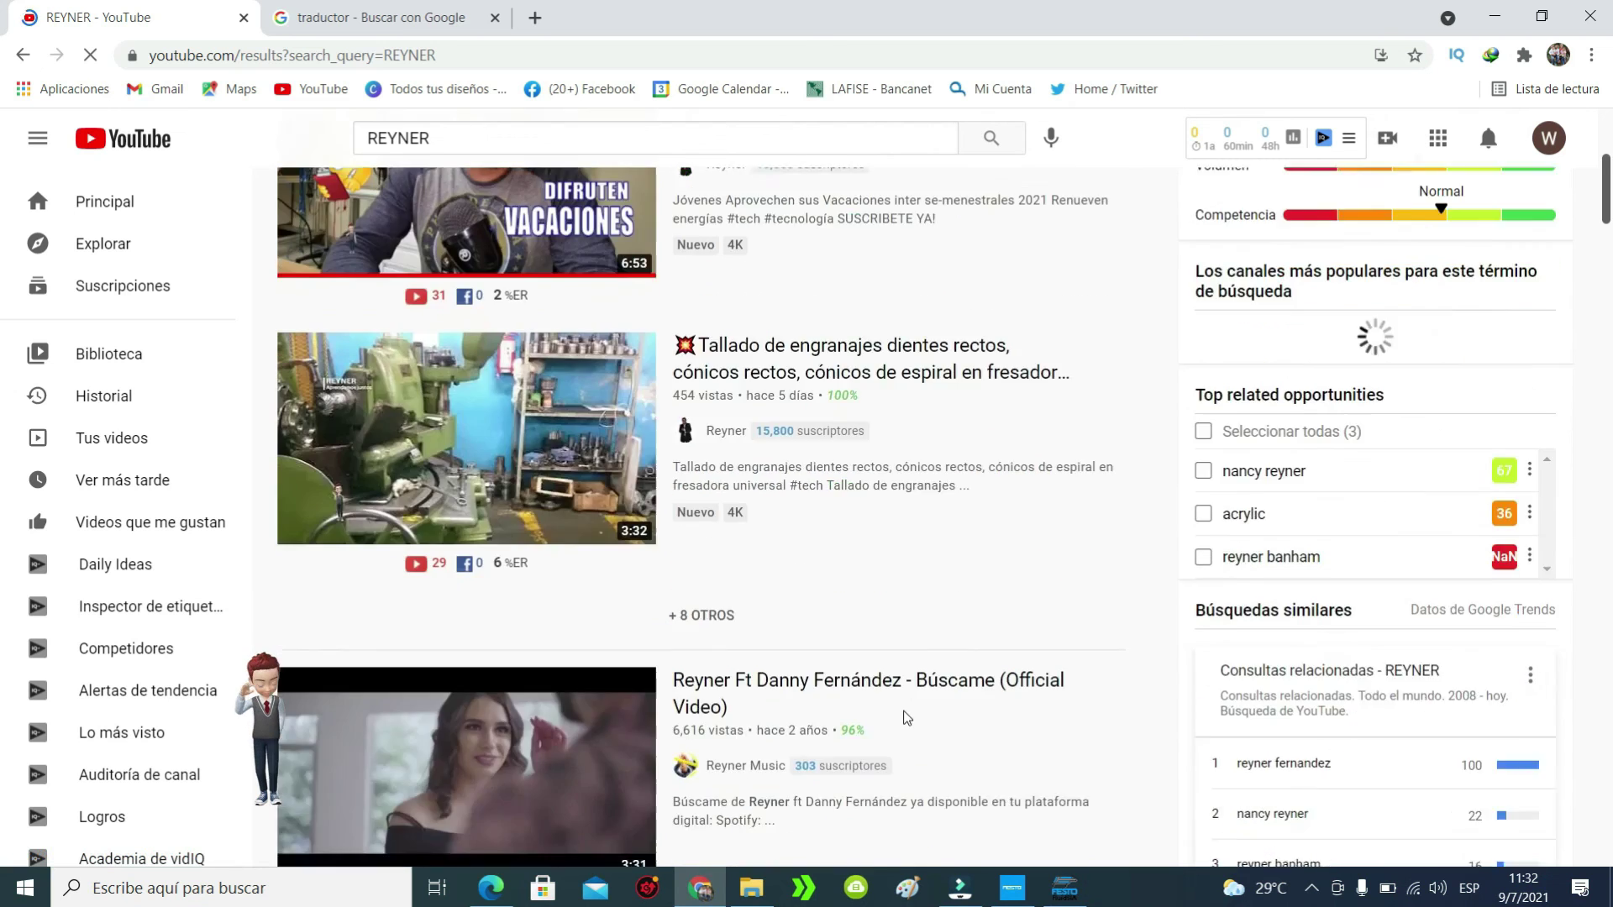
# Step: Switch to YouTube in the browser, open the channel heading the search results and look through its home page
pyautogui.scroll(5, 903, 715)
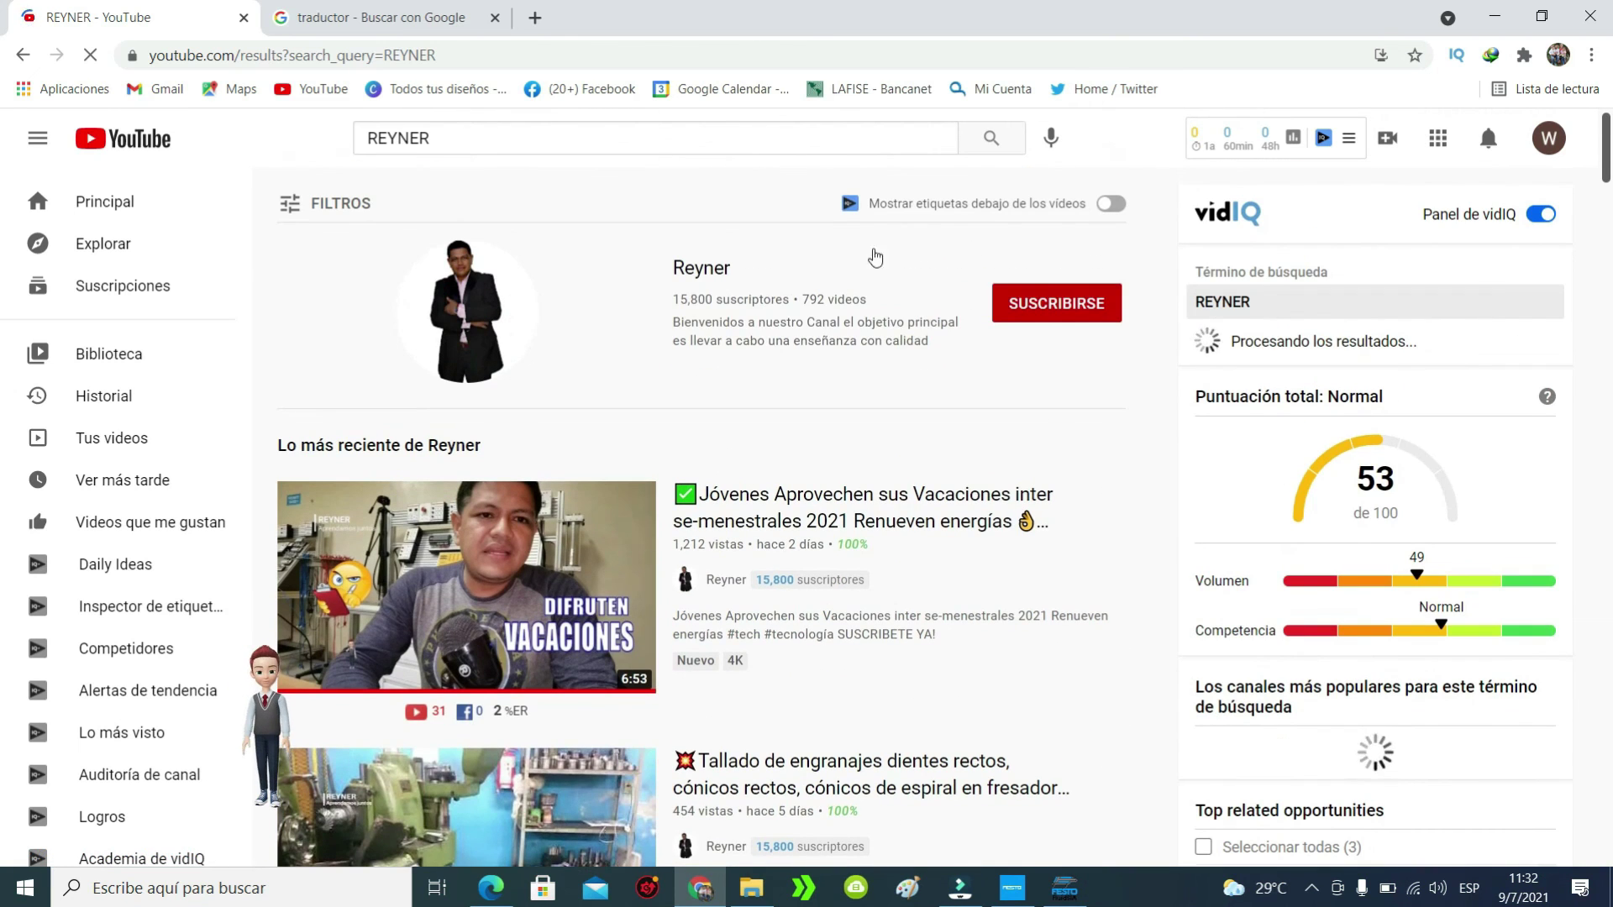
pyautogui.click(718, 257)
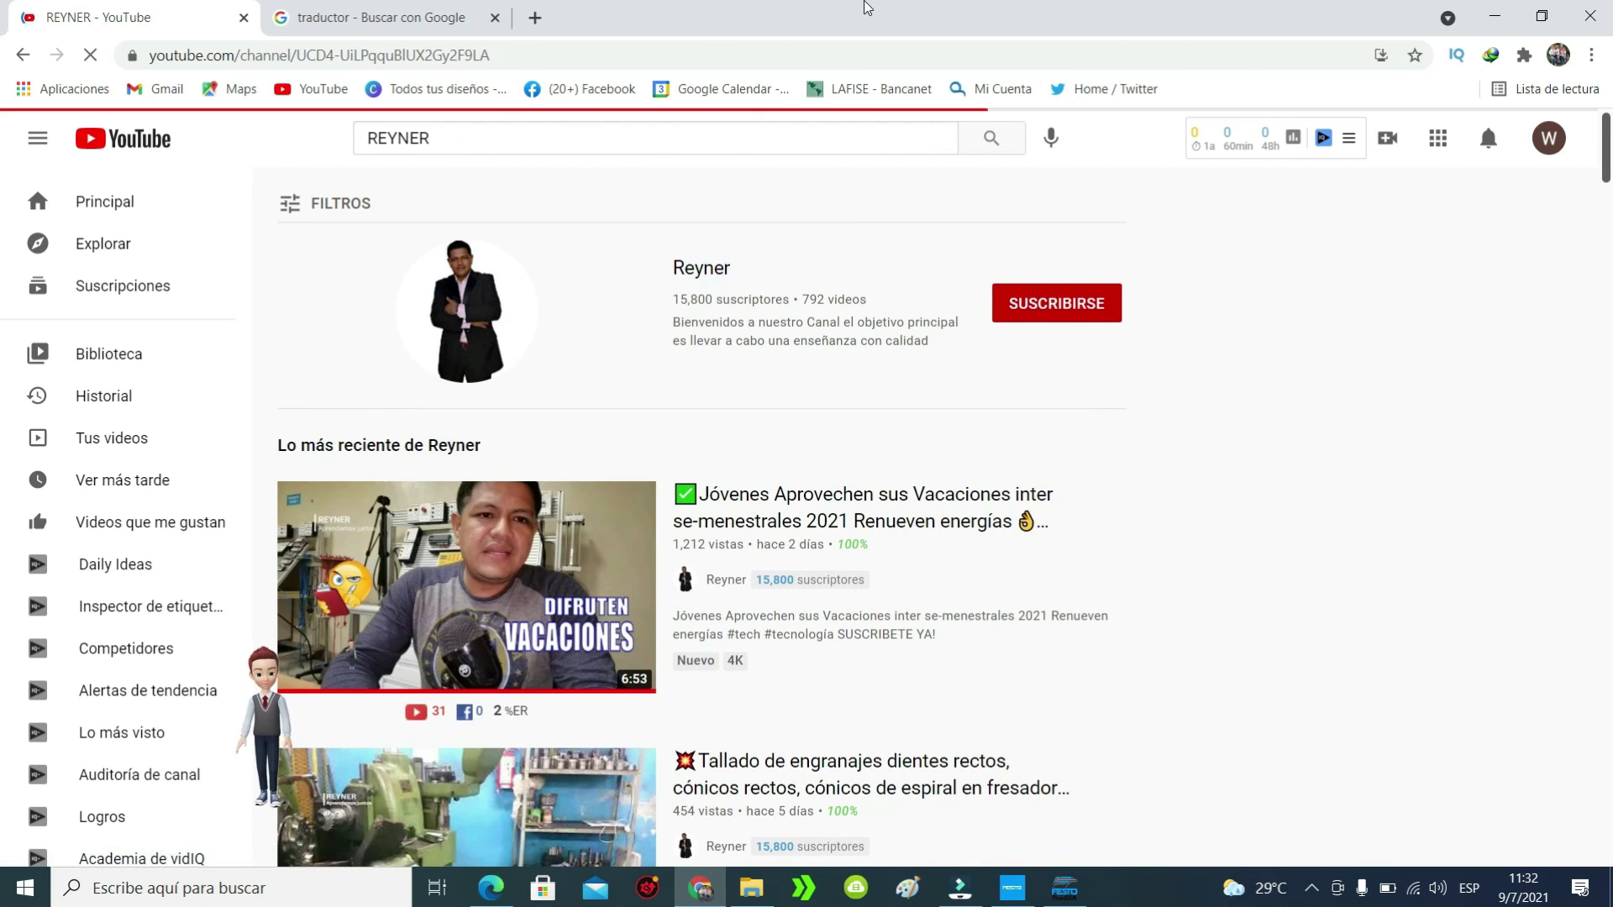
pyautogui.scroll(-15, 835, 623)
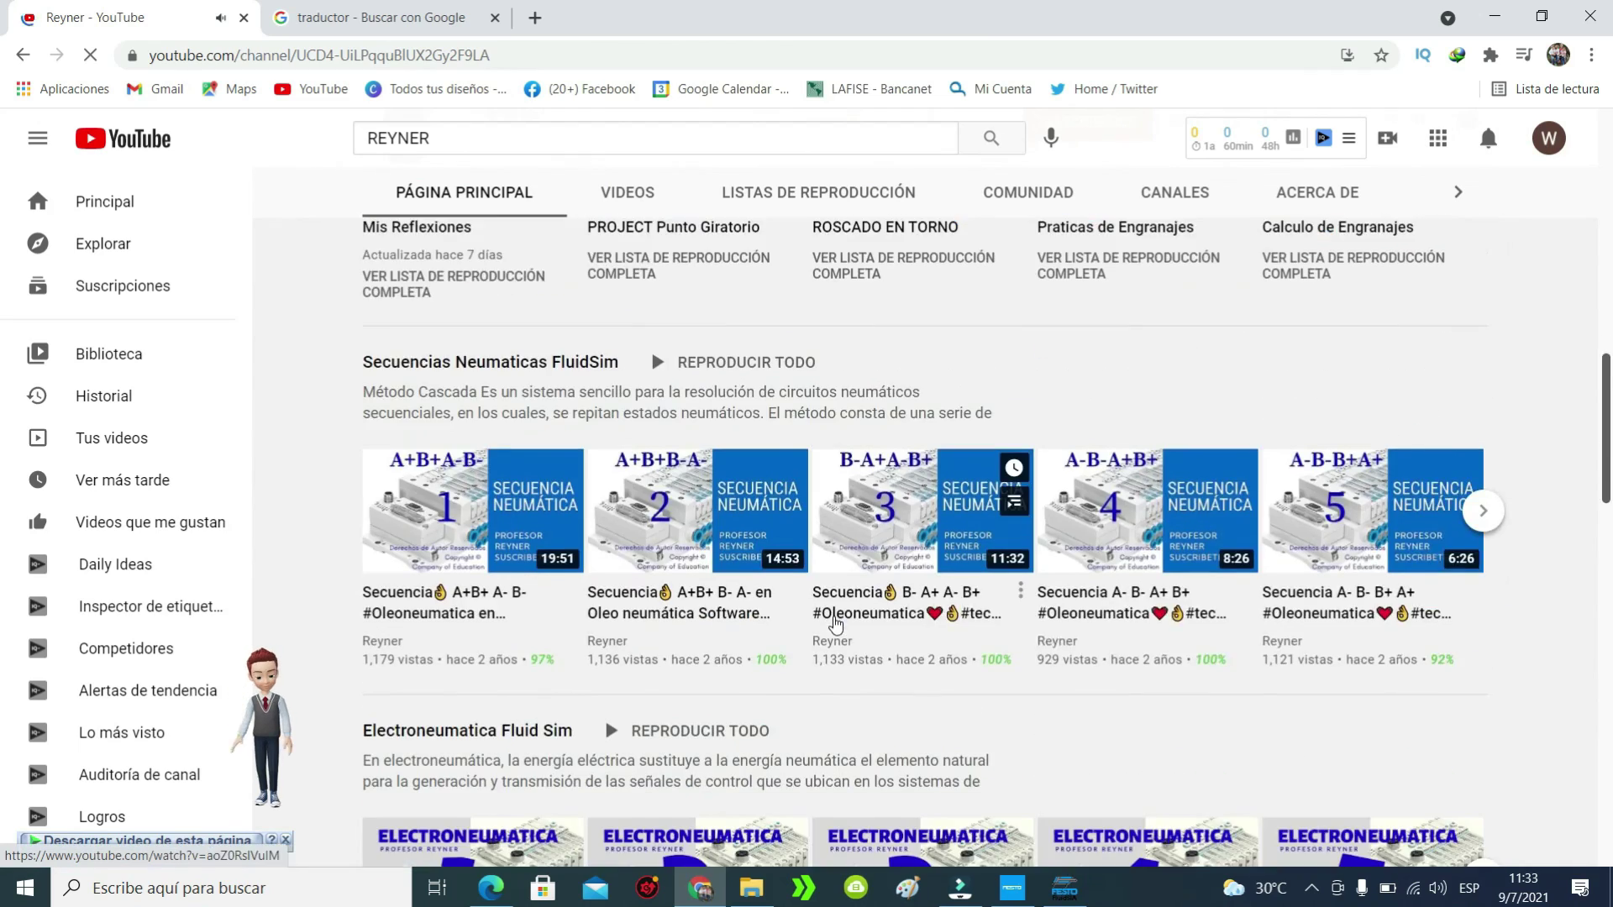
pyautogui.scroll(-10, 835, 623)
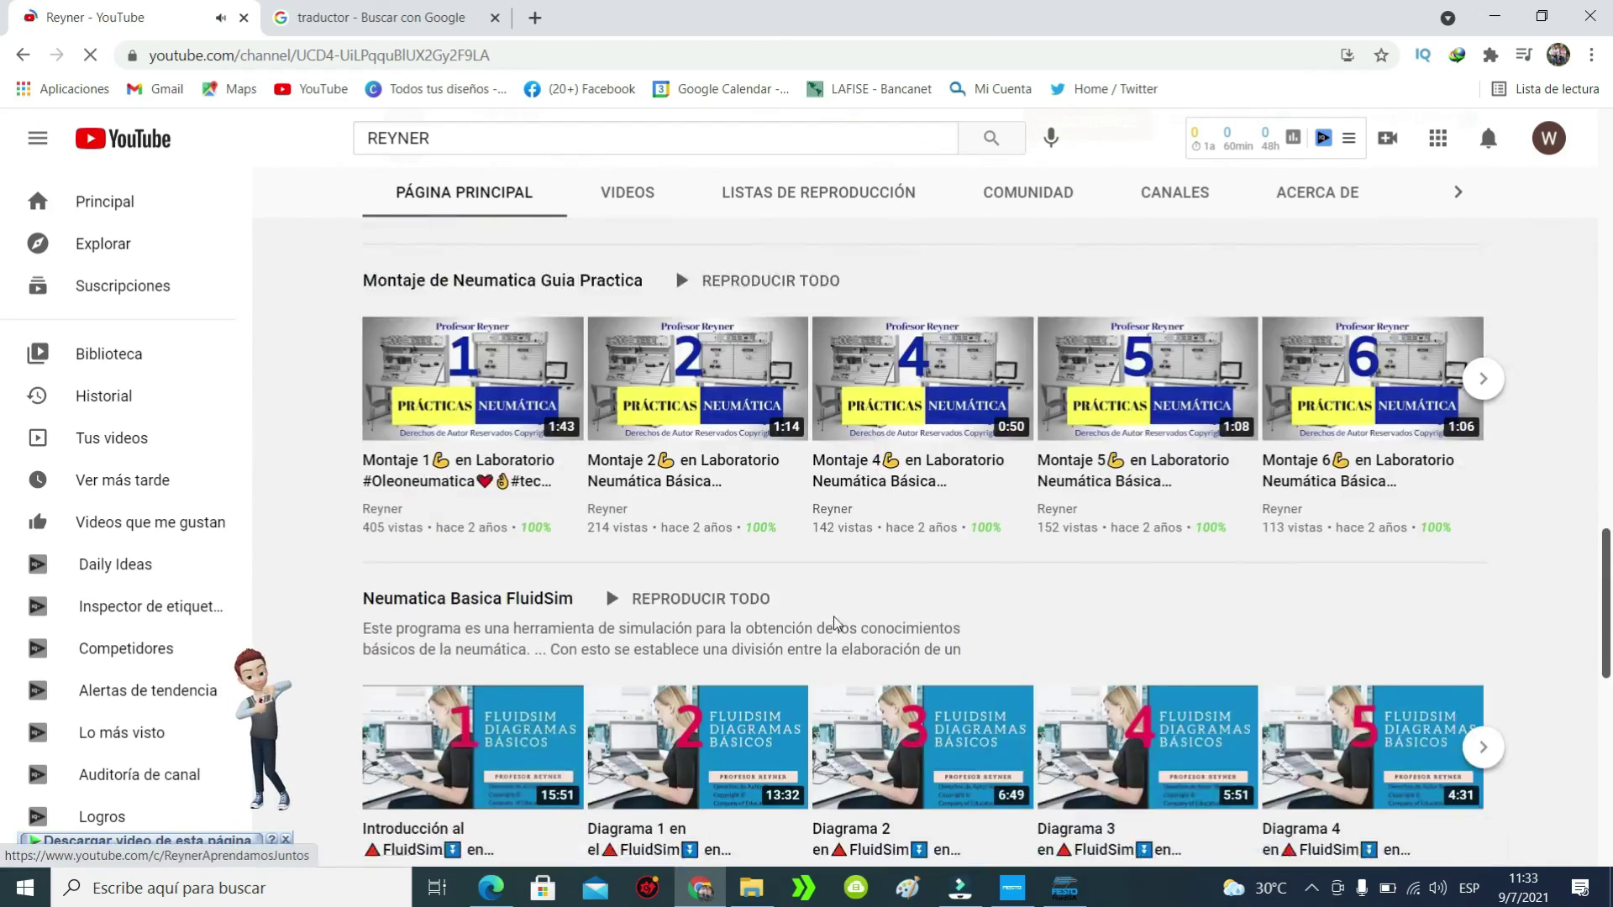
pyautogui.scroll(-10, 836, 623)
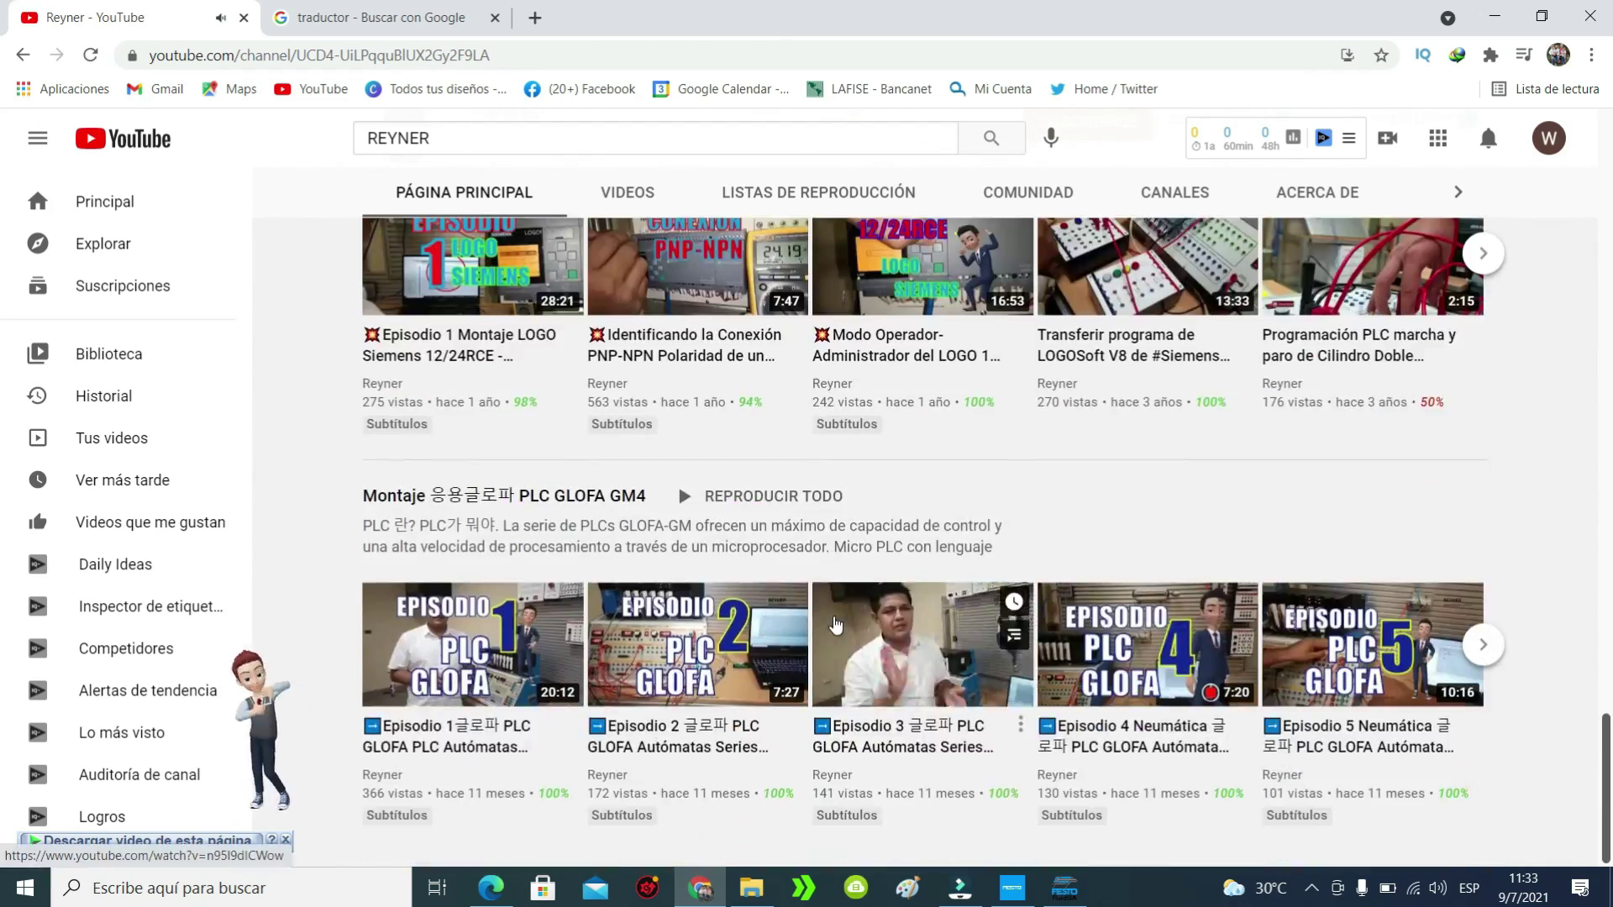
# Step: Open the channel's playlists and look through the whole collection
pyautogui.scroll(20, 836, 623)
pyautogui.click(818, 509)
pyautogui.scroll(-6, 890, 637)
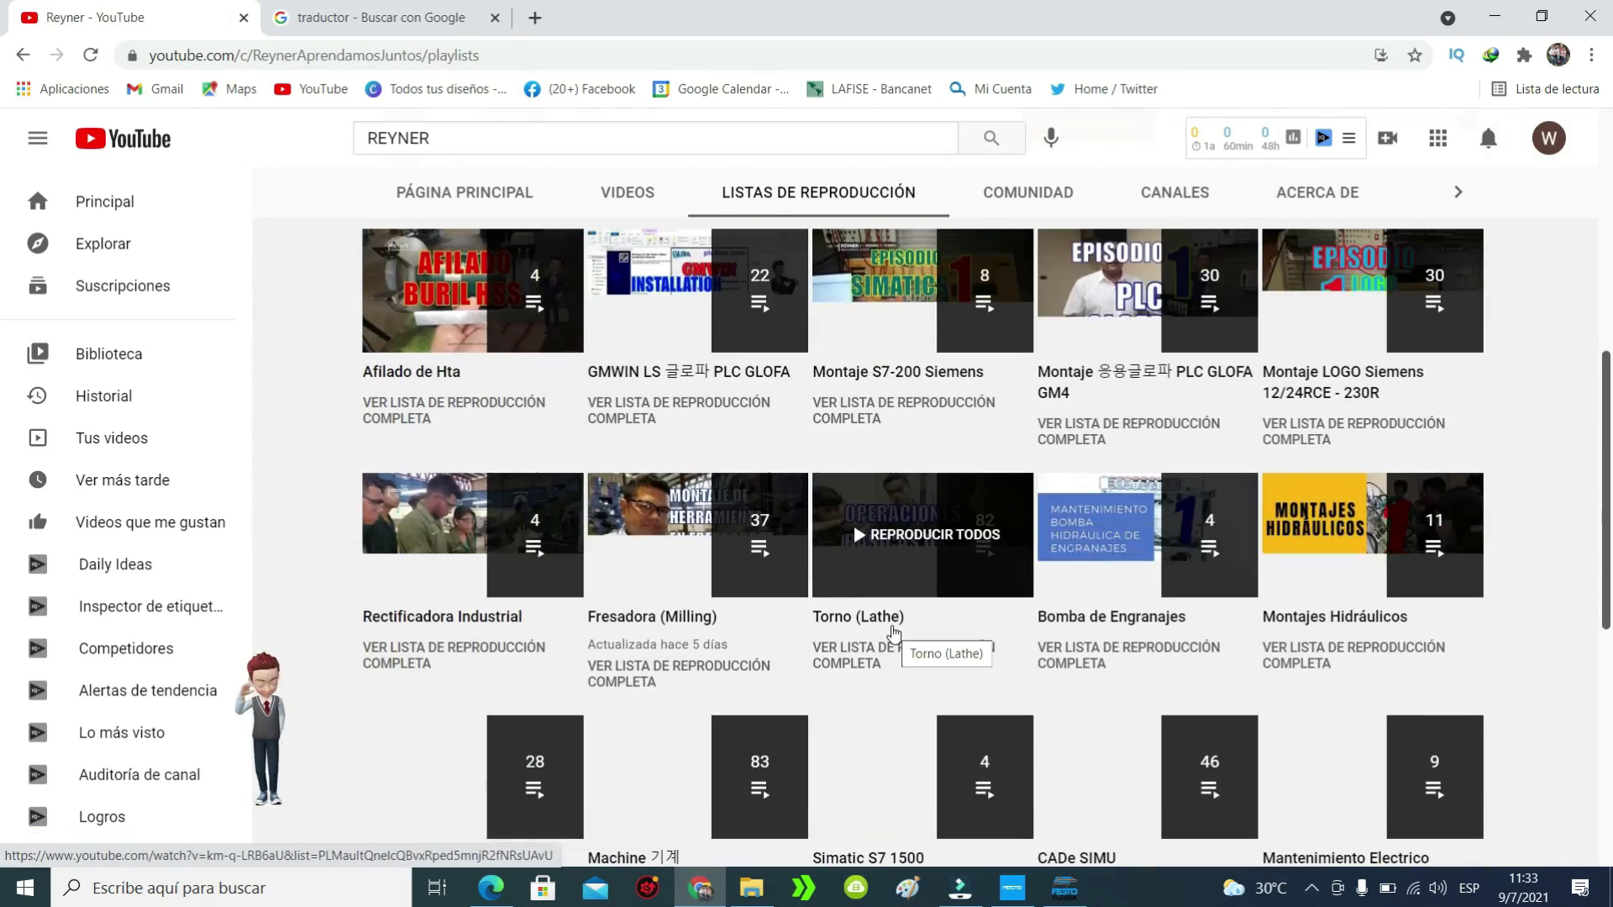
pyautogui.scroll(8, 893, 632)
pyautogui.scroll(-13, 750, 625)
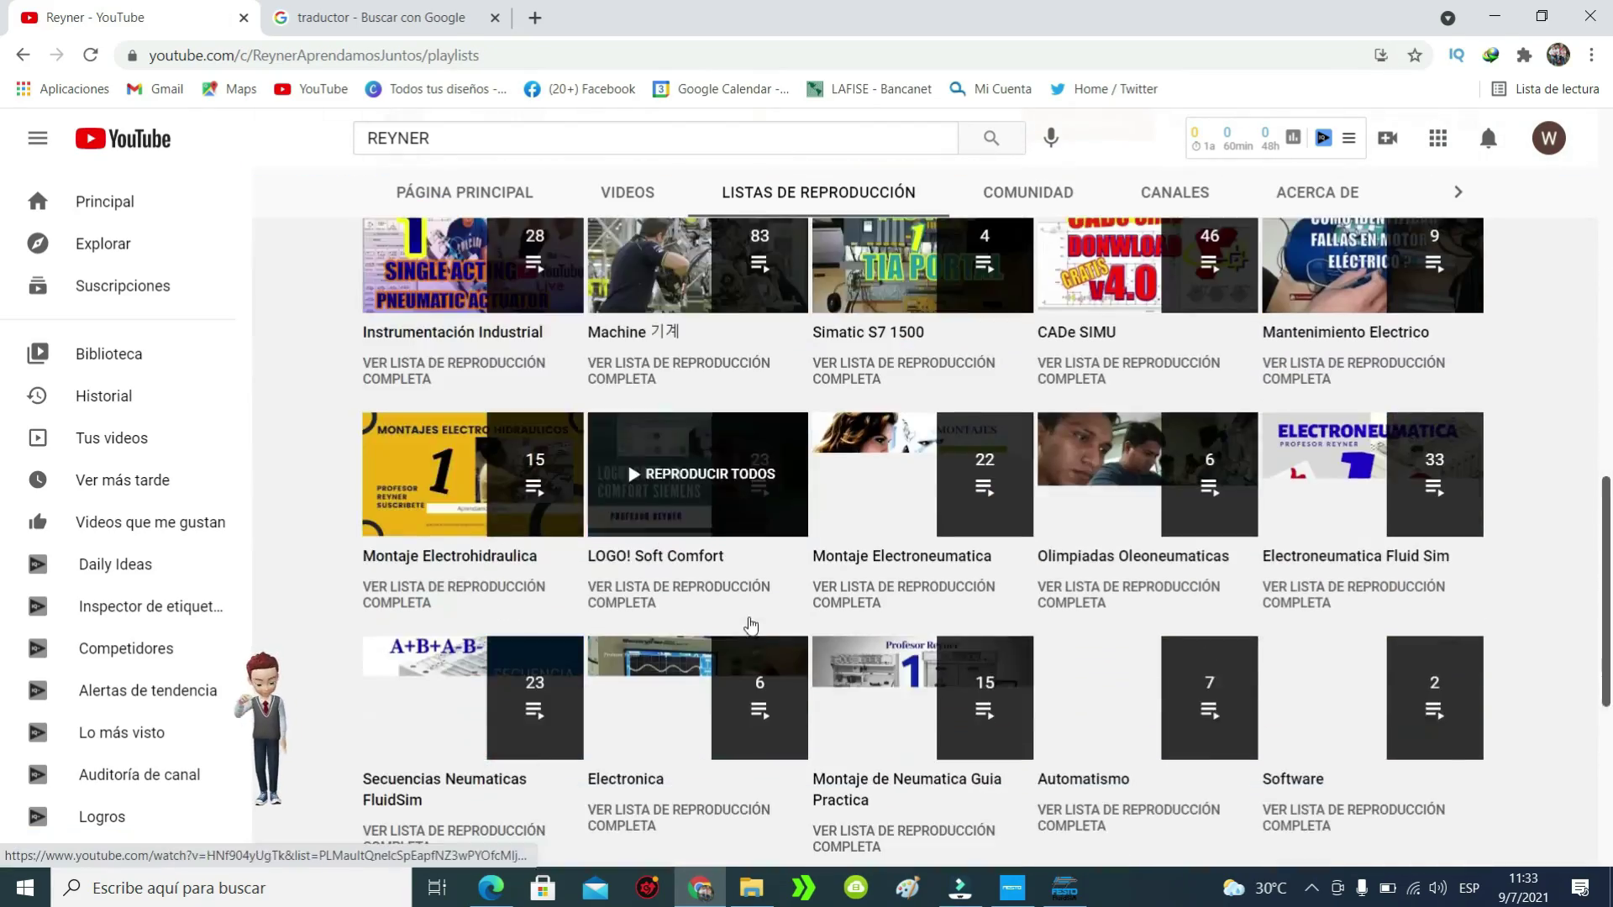
pyautogui.scroll(-10, 750, 625)
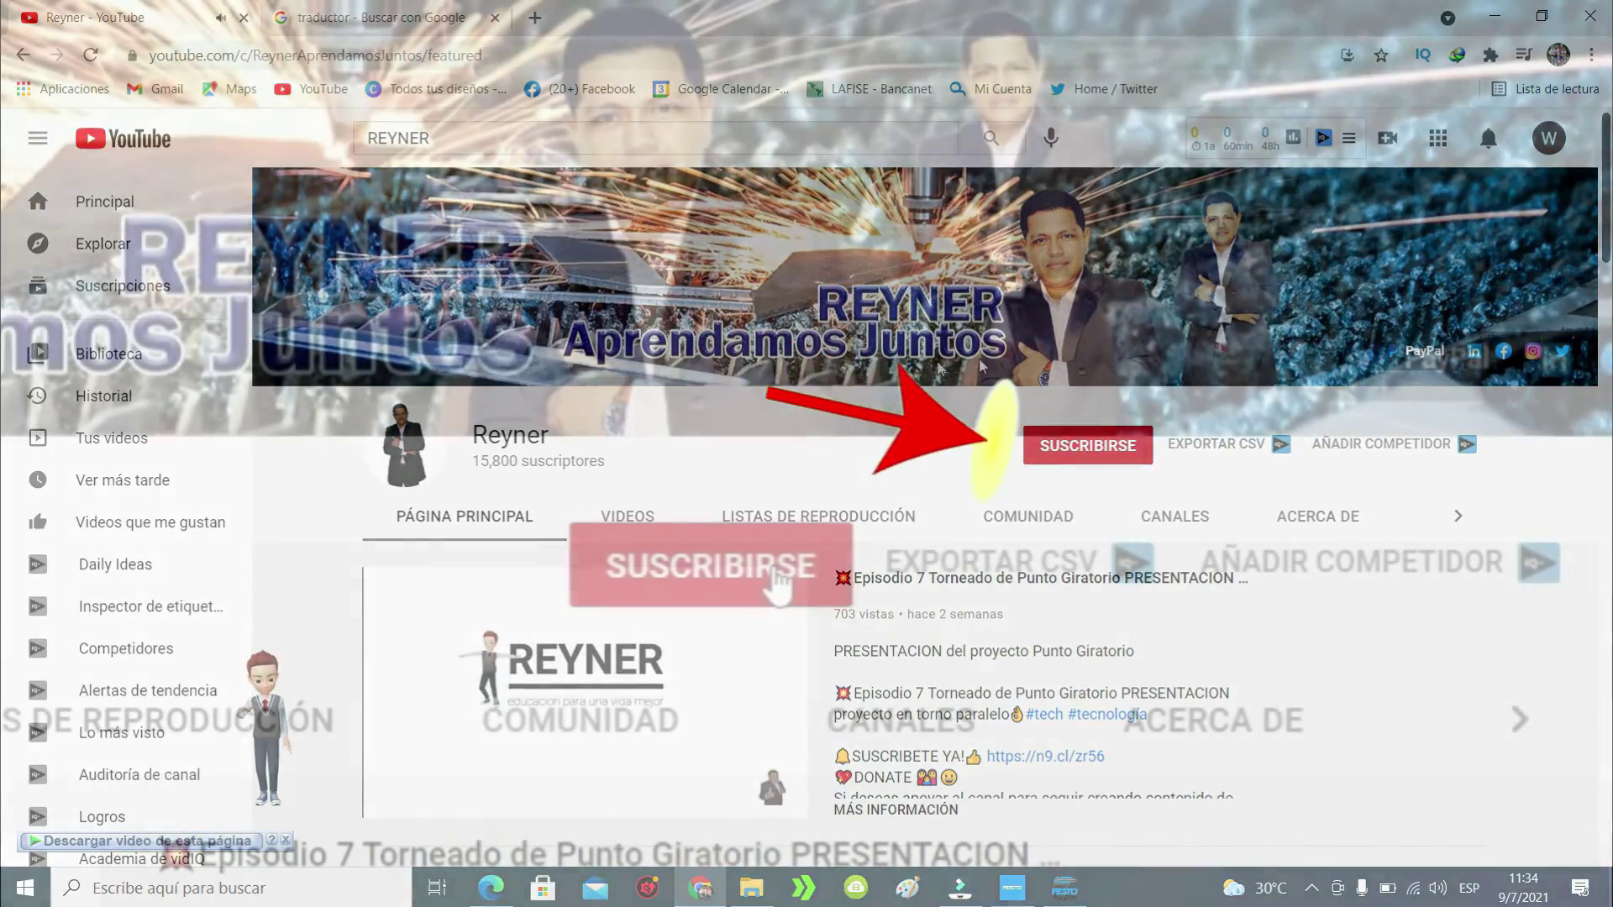
# Step: Subscribe to the channel from its home page and turn on all notifications
pyautogui.click(1113, 446)
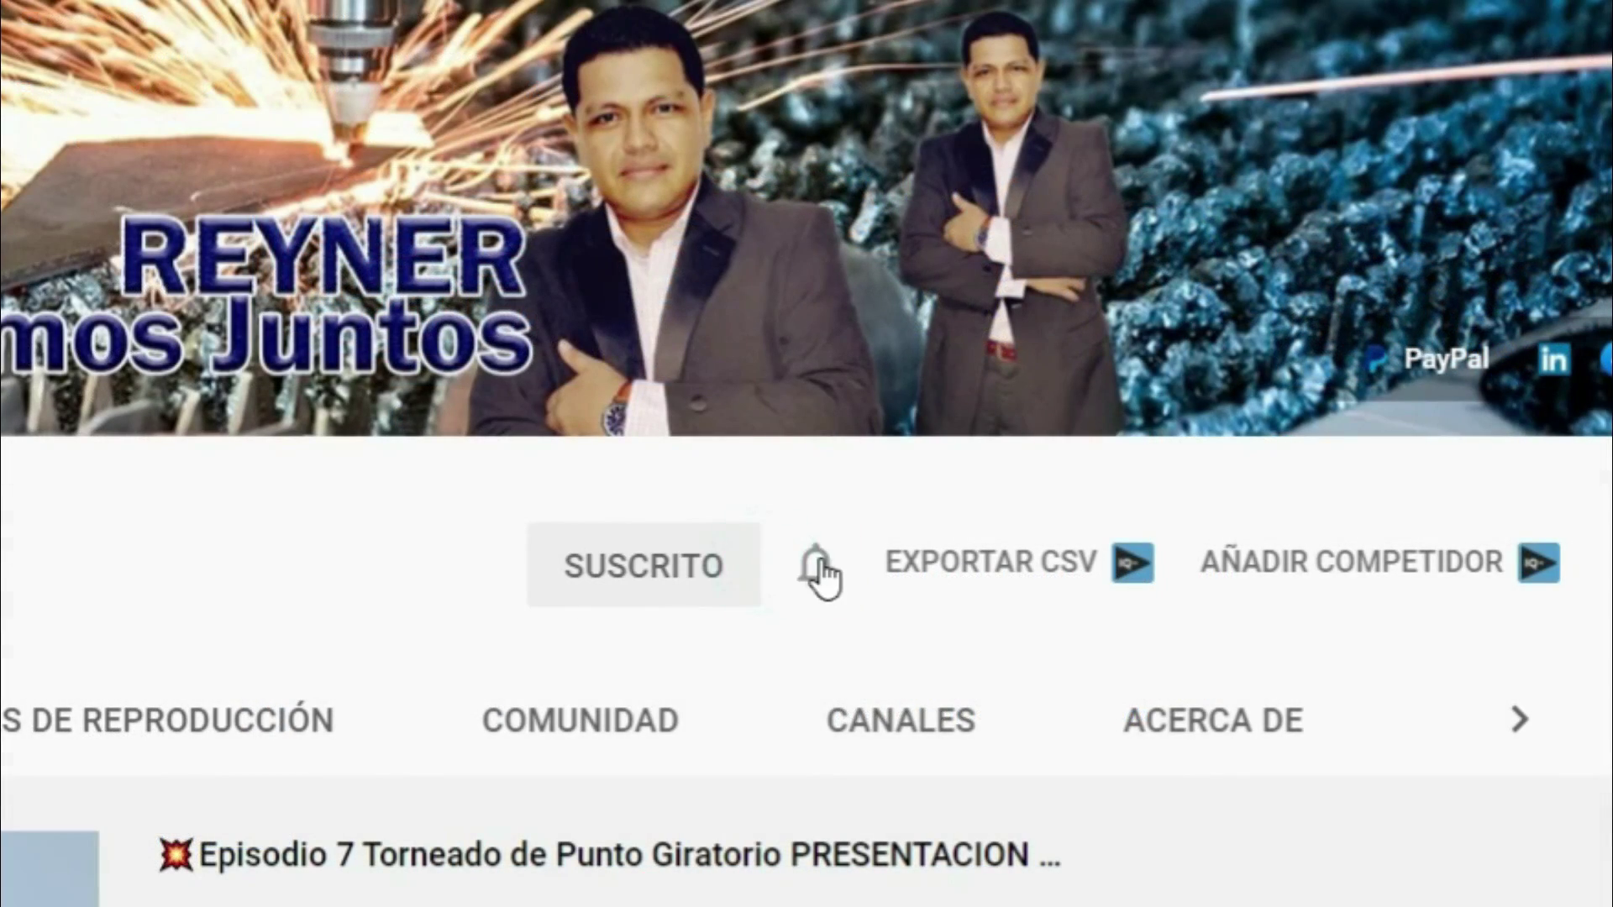
pyautogui.click(919, 672)
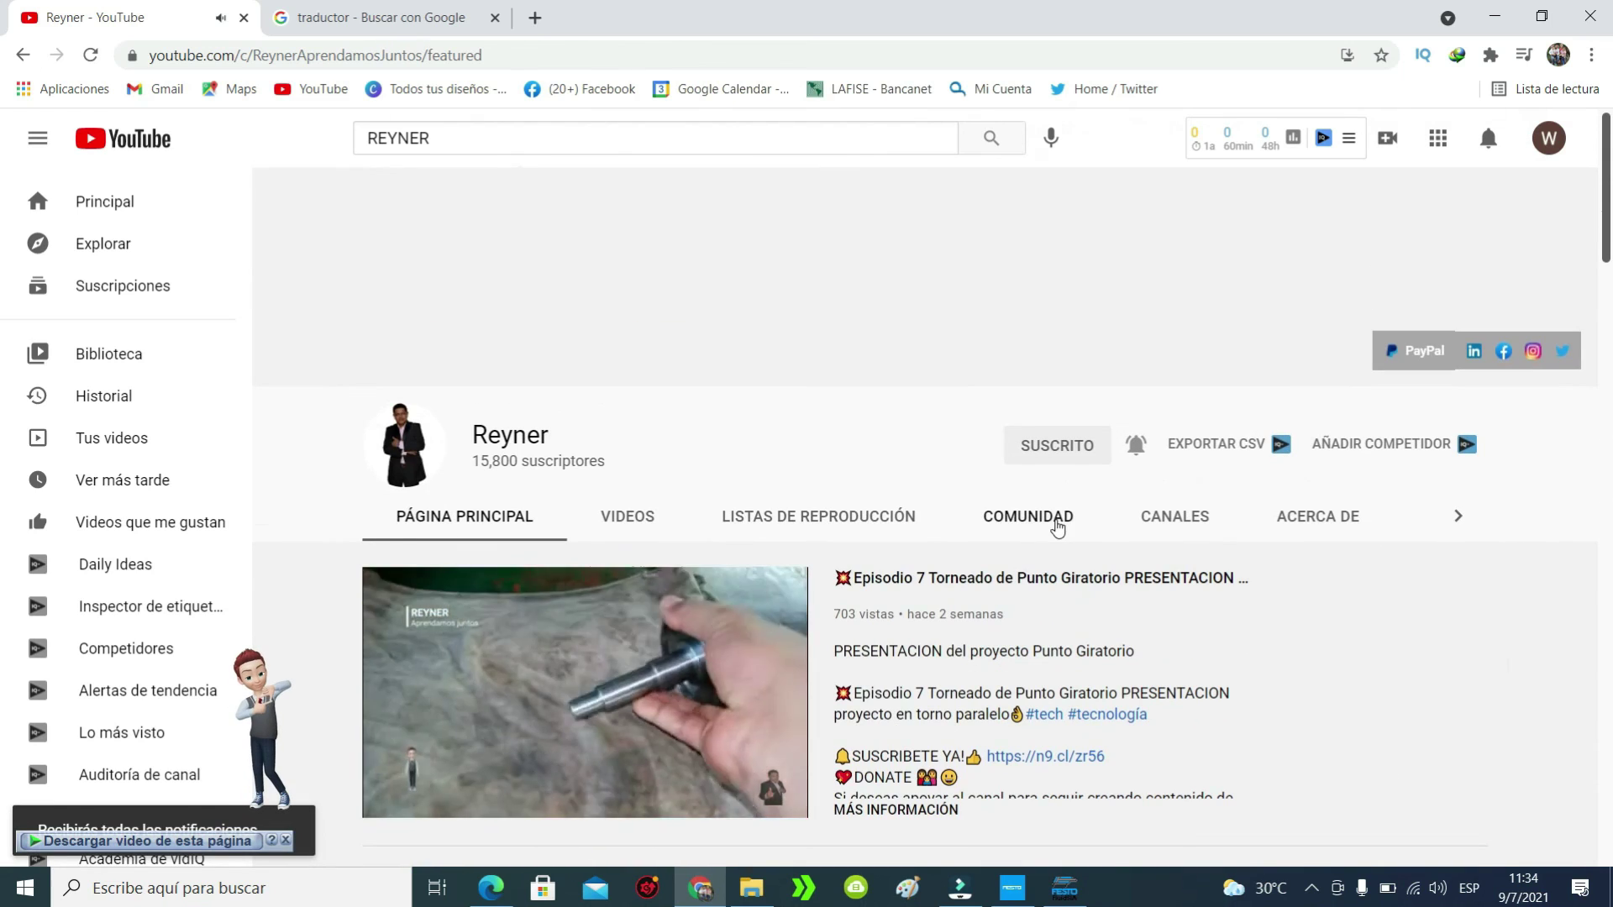
pyautogui.scroll(-2, 1089, 462)
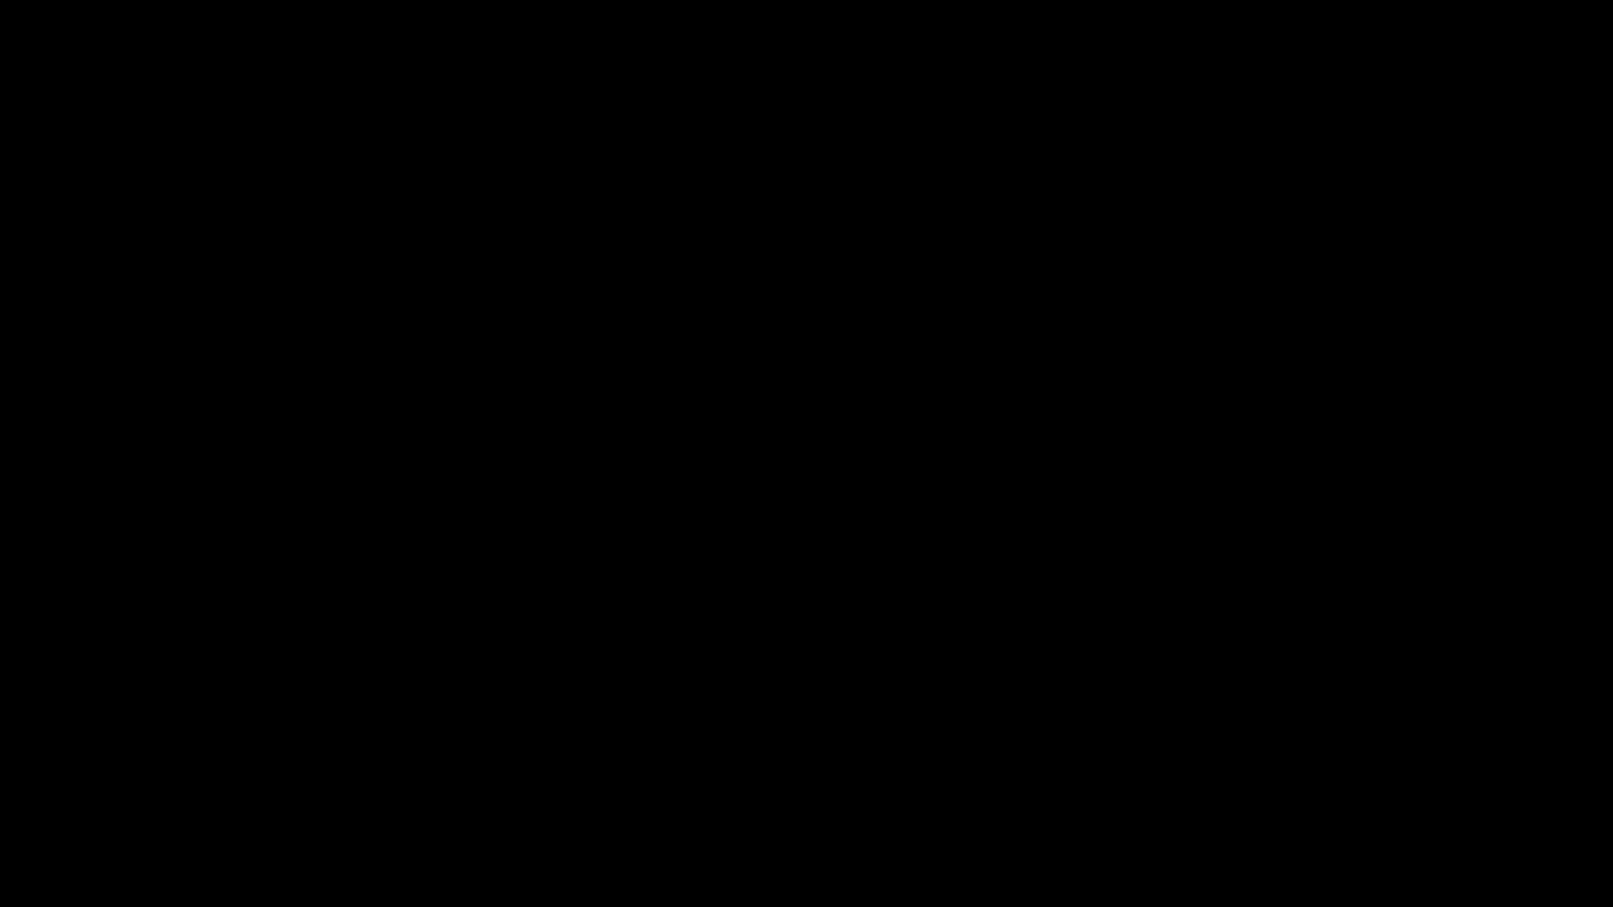